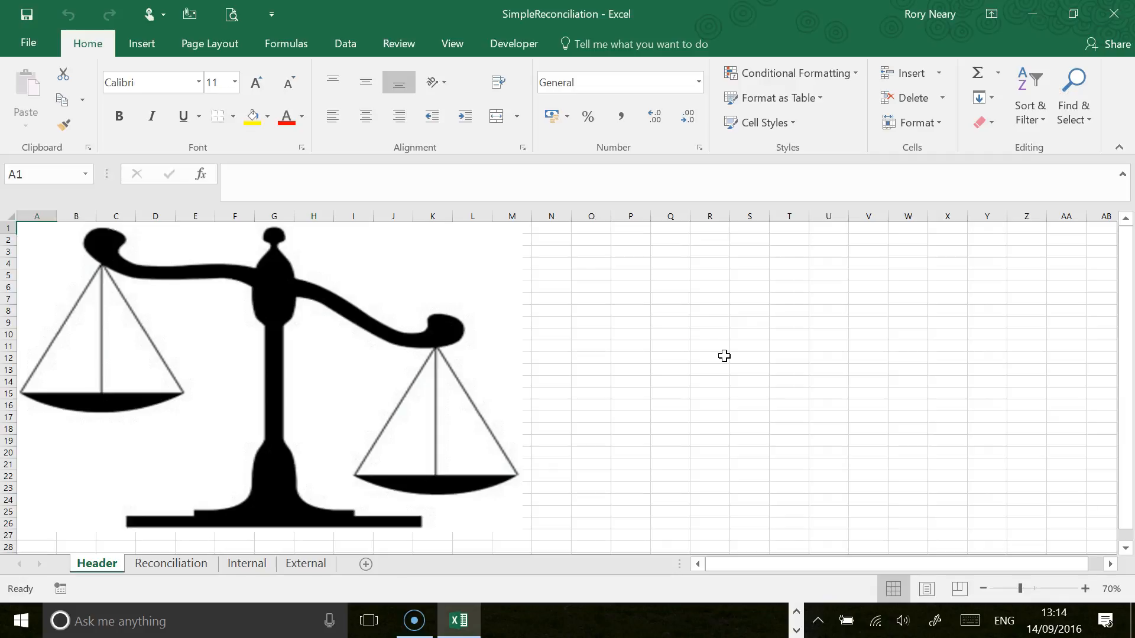
Step: Open the Reconciliation sheet and examine the column headers of the internal and external lists
left_click(156, 567)
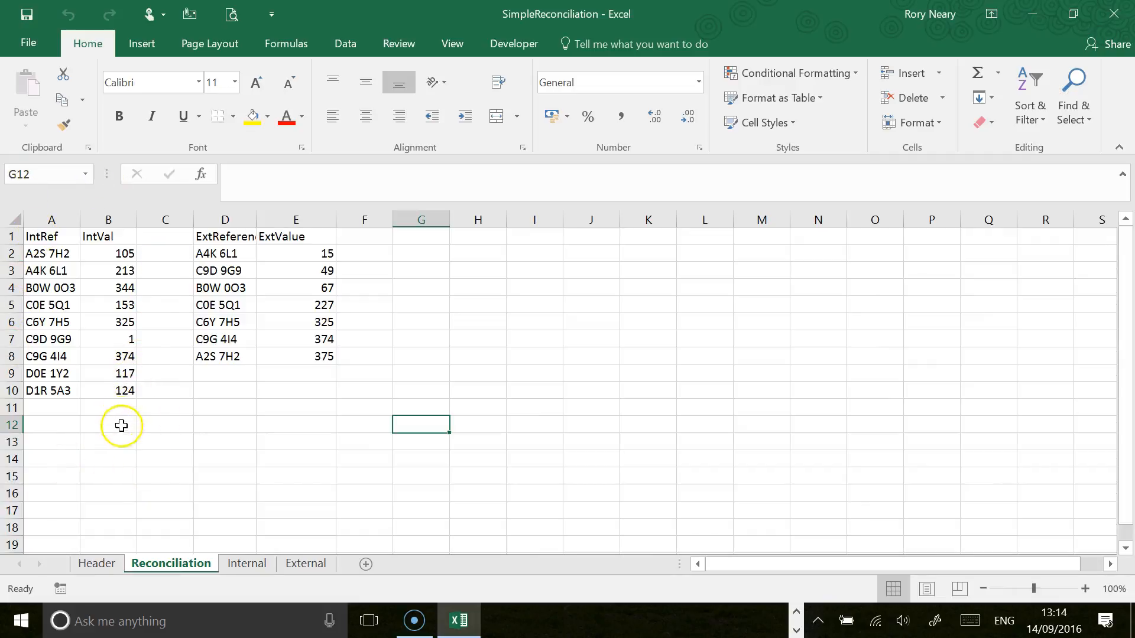
left_click(101, 236)
left_click(214, 235)
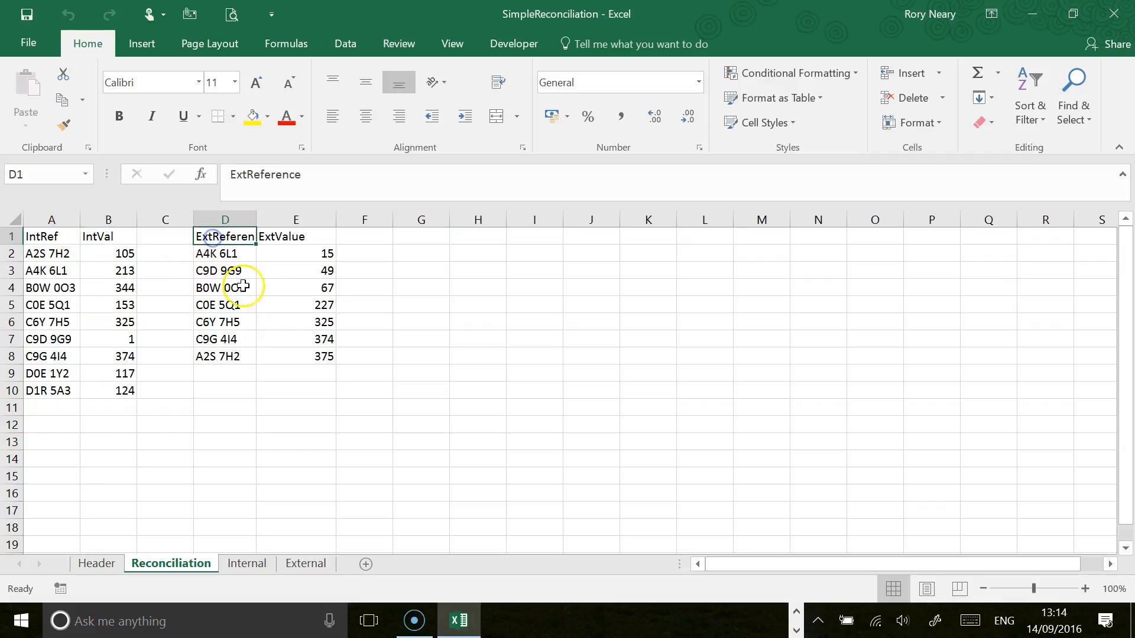
left_click(292, 237)
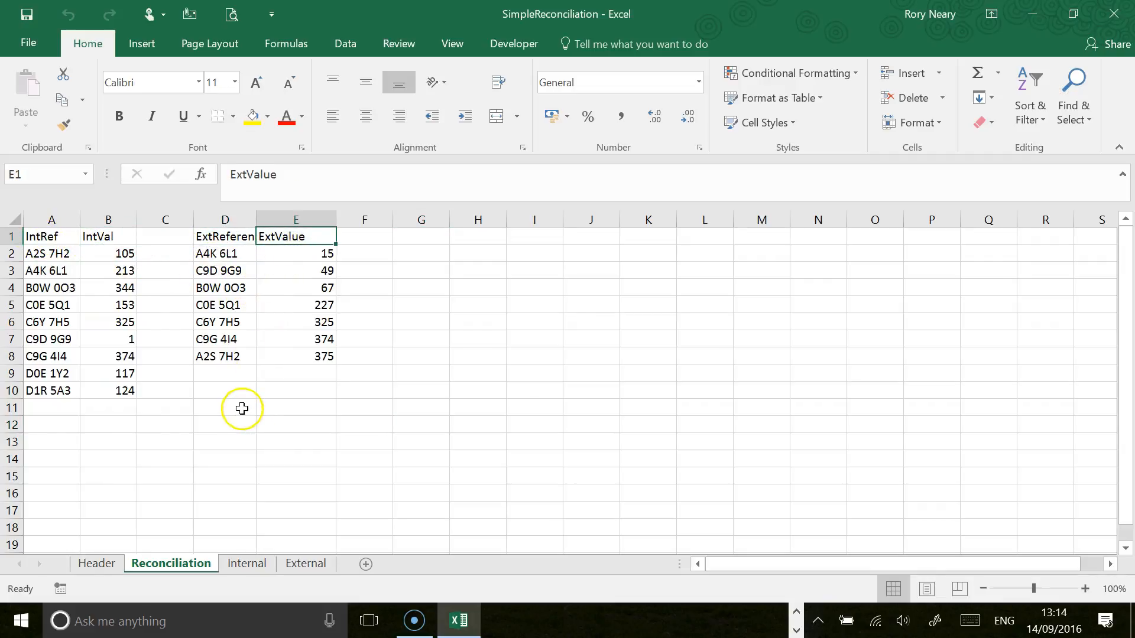
Step: Rename the reference column headers of both lists, in A1 and D1, to Ref
left_click(57, 236)
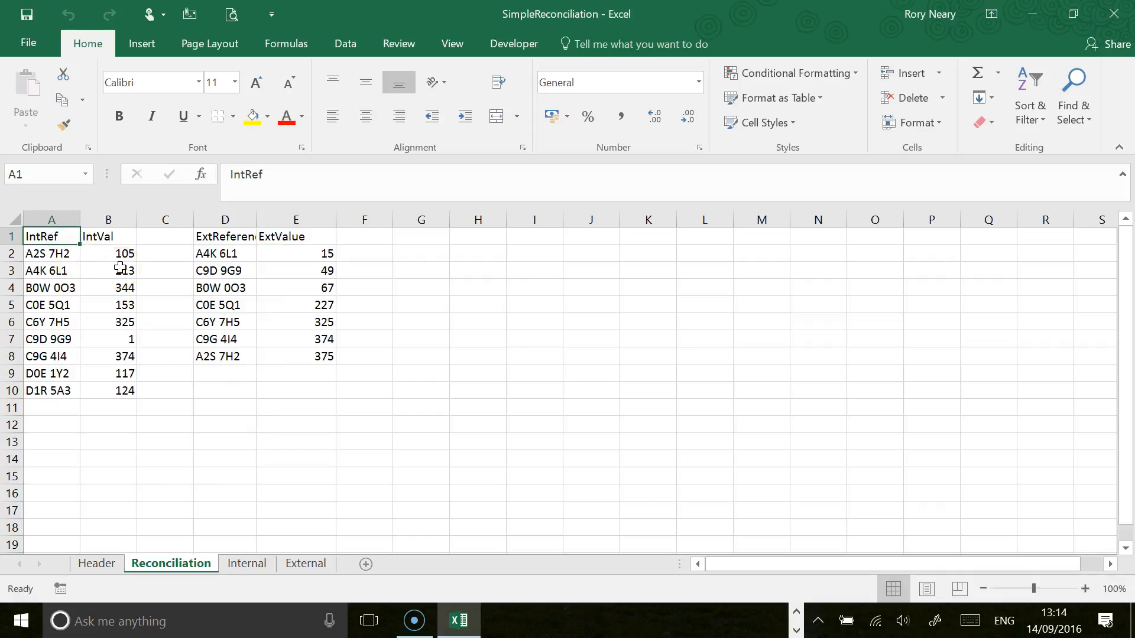
type("Re")
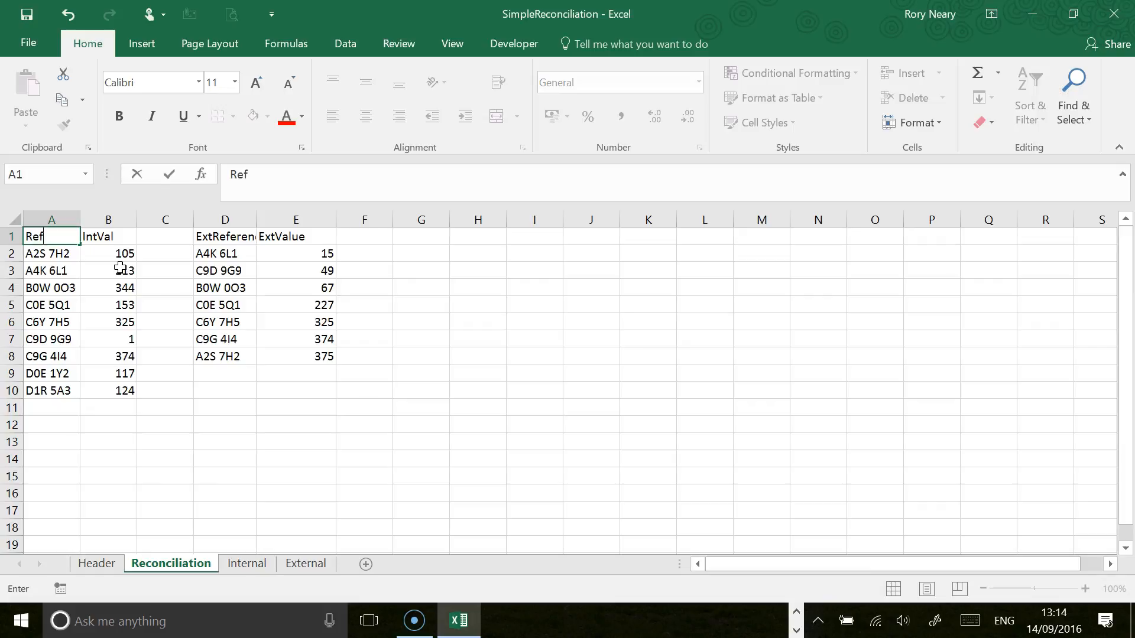
key("Return")
key("Up")
key("Right")
key("Right")
key("Right")
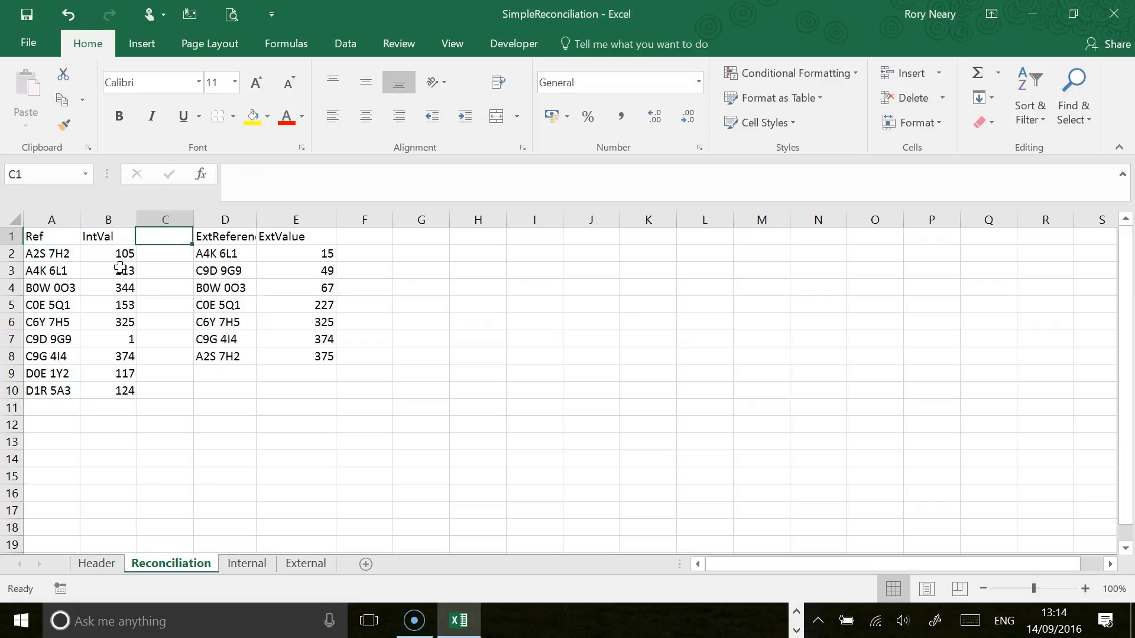
type("Re")
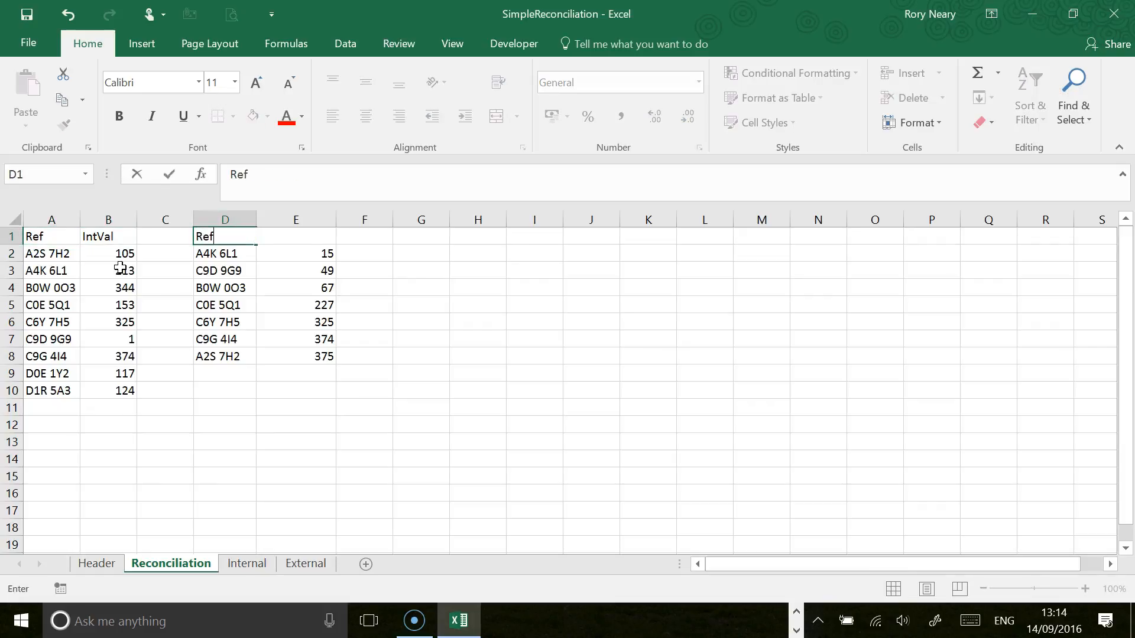
type("f")
key("Return")
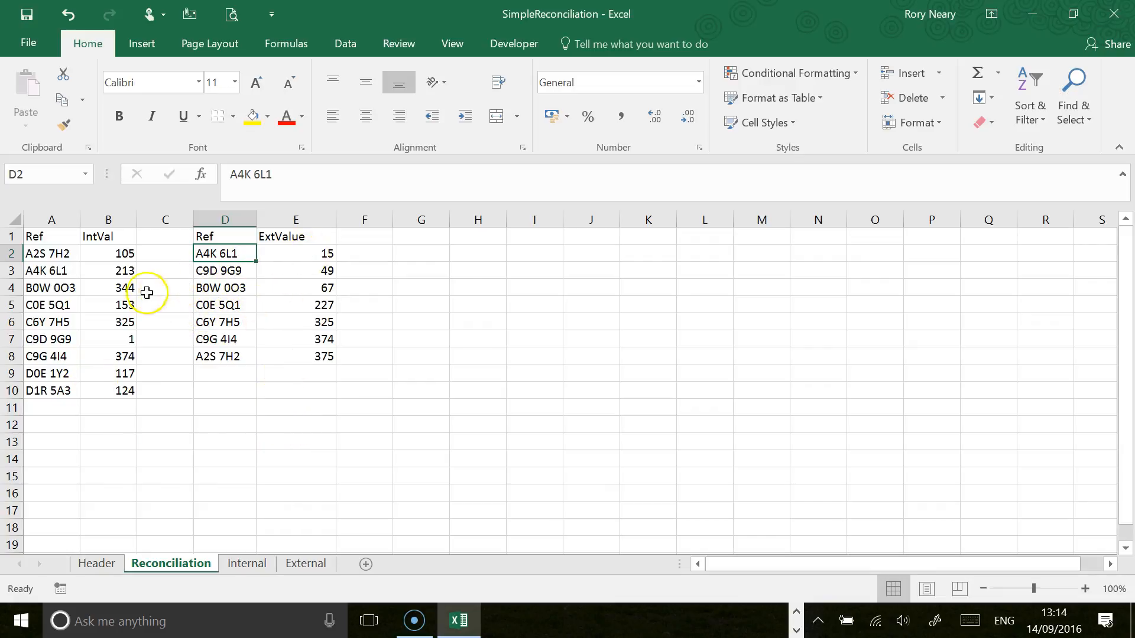
Step: Compare the internal and external values of matching references such as A4K 6L1, C6Y 7H5 and C9G 4I4
left_click(51, 272)
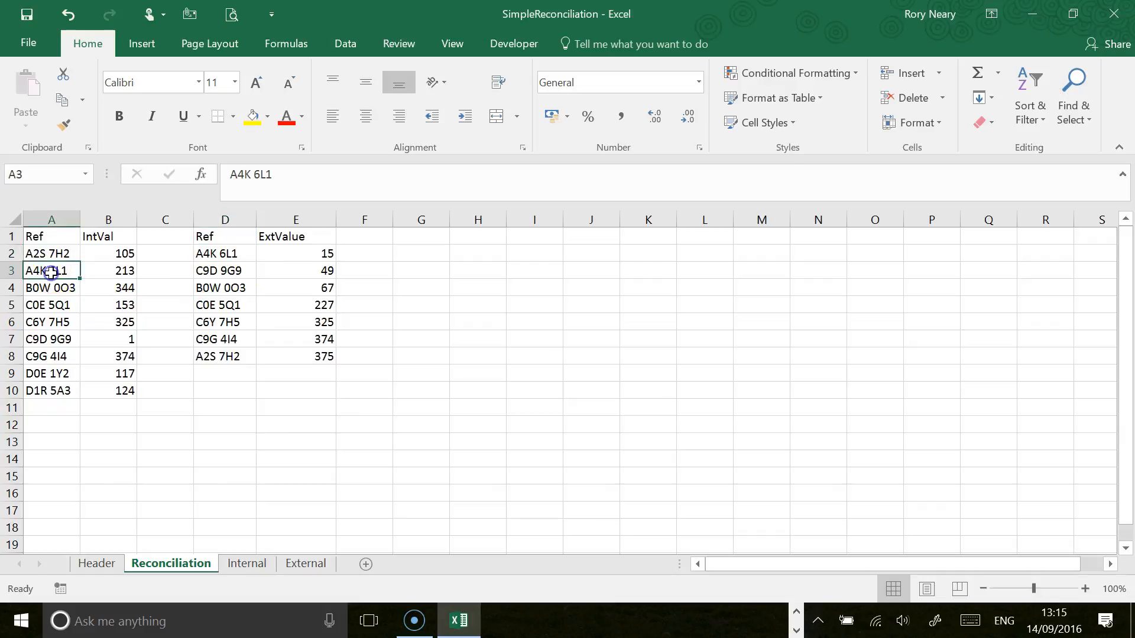
left_click(319, 253)
left_click(107, 267)
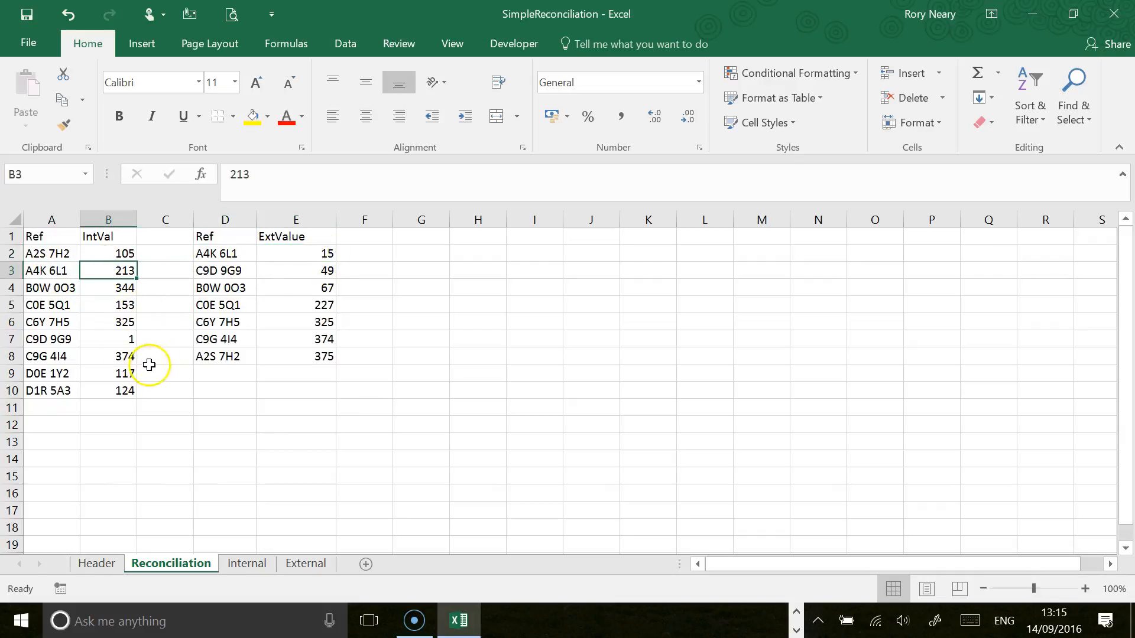
left_click(293, 323)
left_click(124, 322)
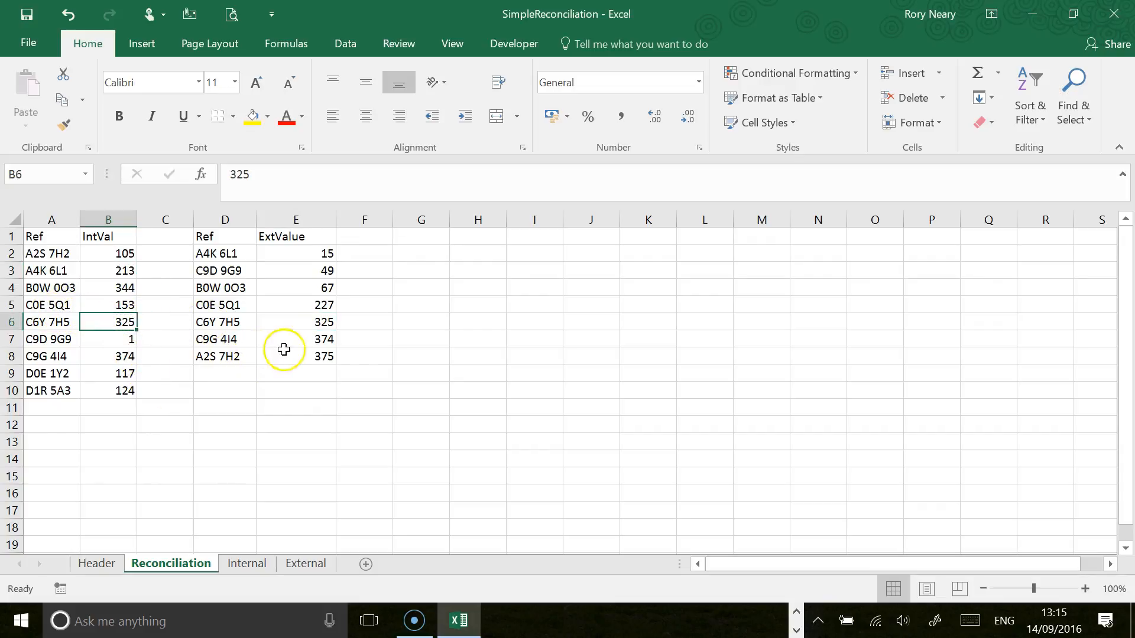
left_click(304, 338)
left_click(121, 356)
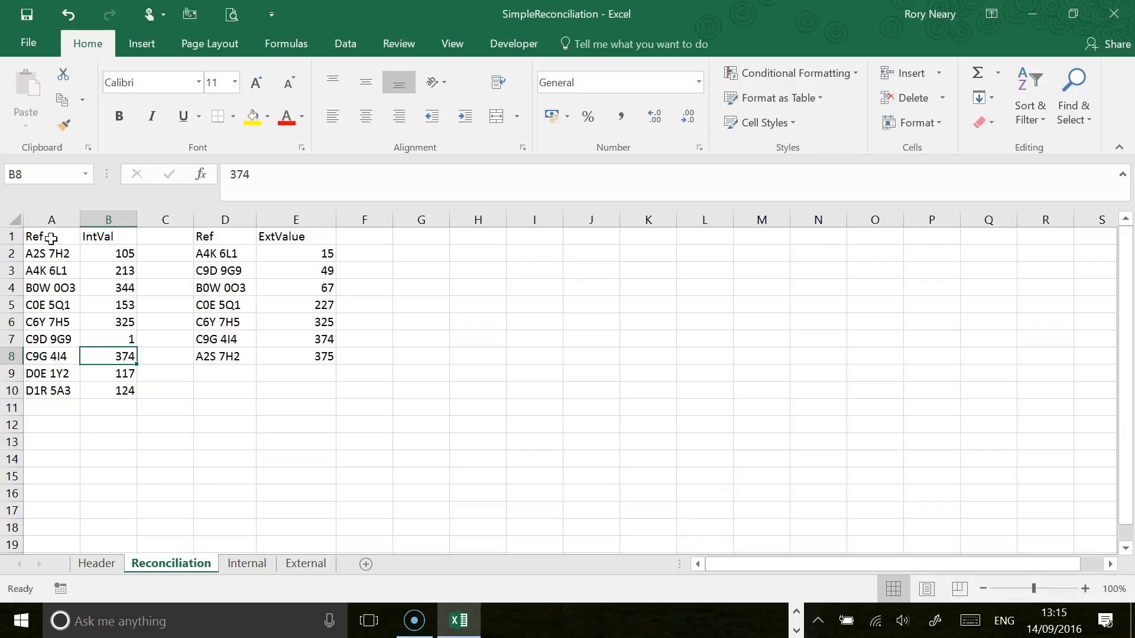
Step: Convert the internal list A1:B10 into a table with headers and name it Internal
left_click_drag(51, 238, 128, 393)
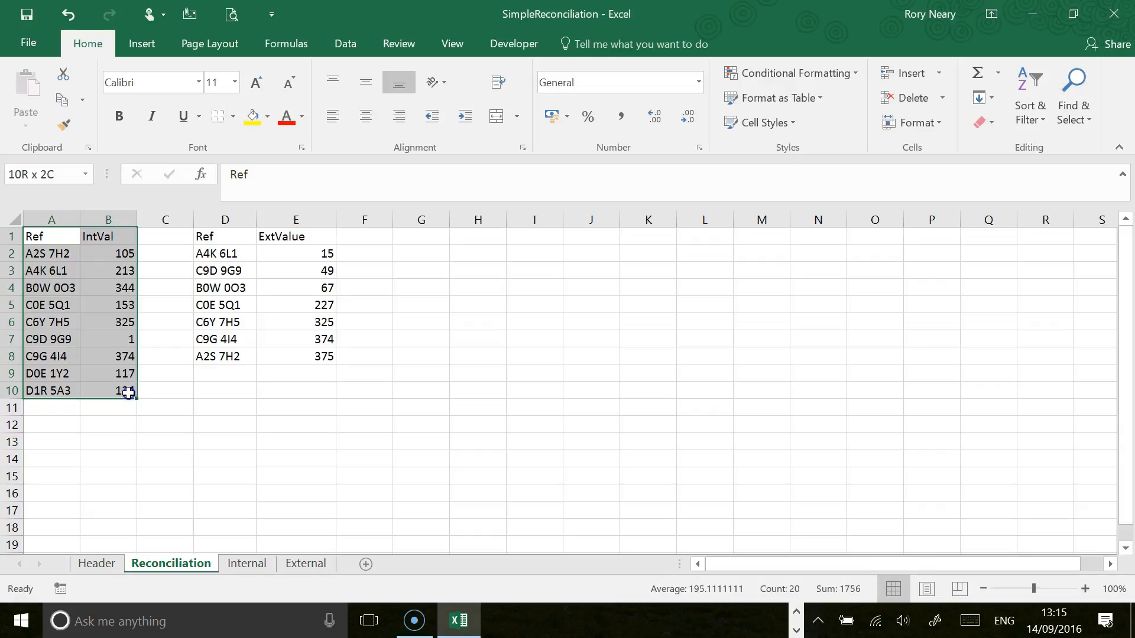
left_click(144, 44)
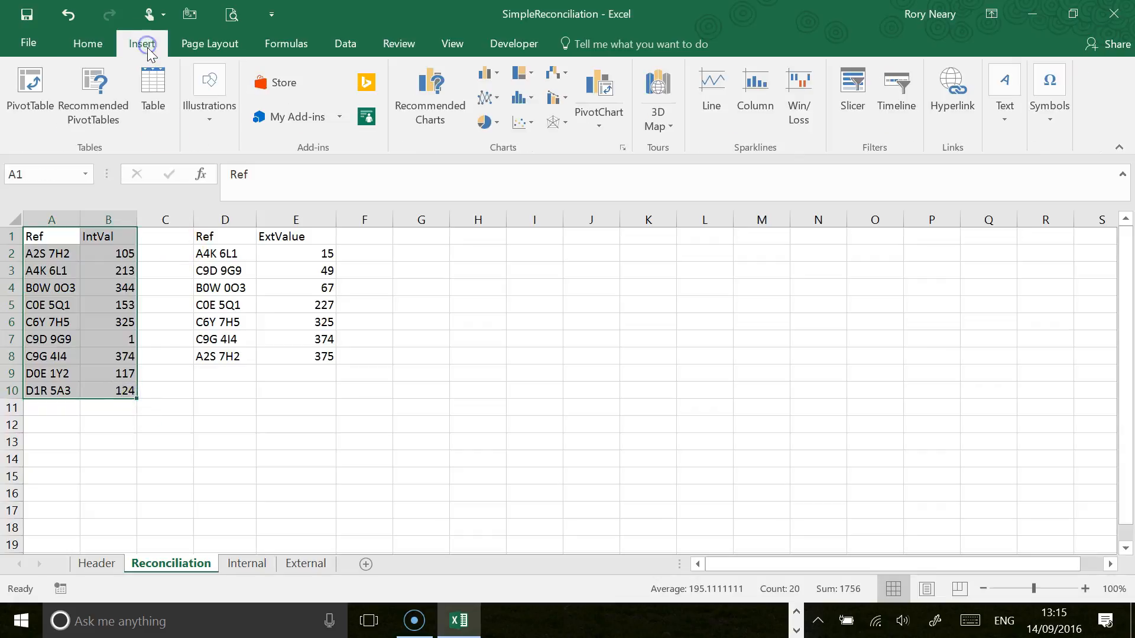
left_click(157, 104)
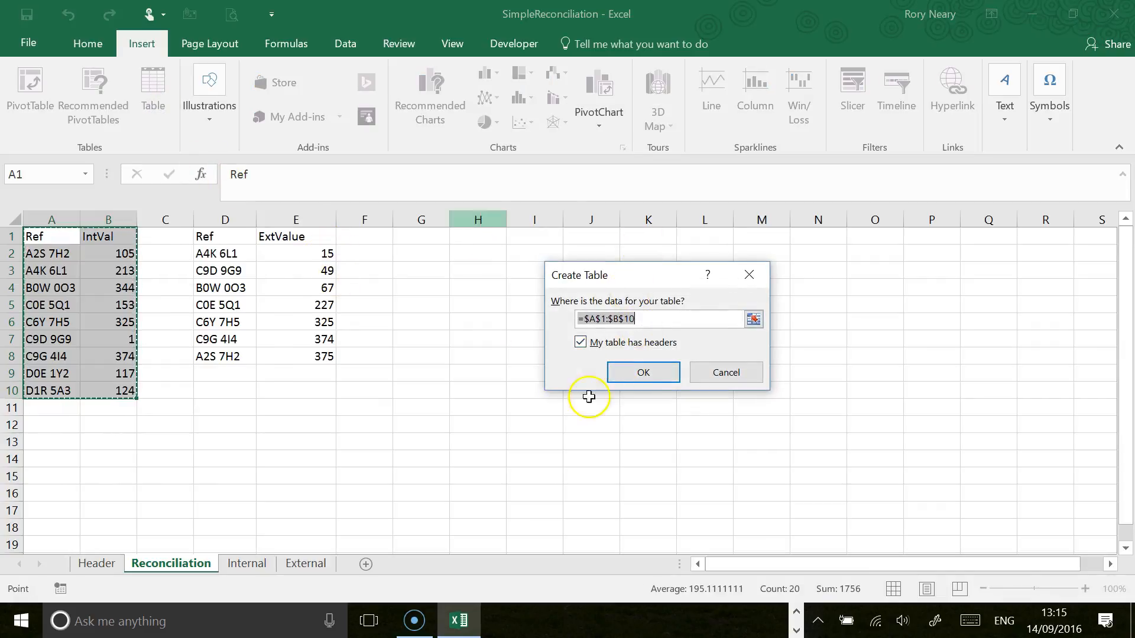
left_click(639, 375)
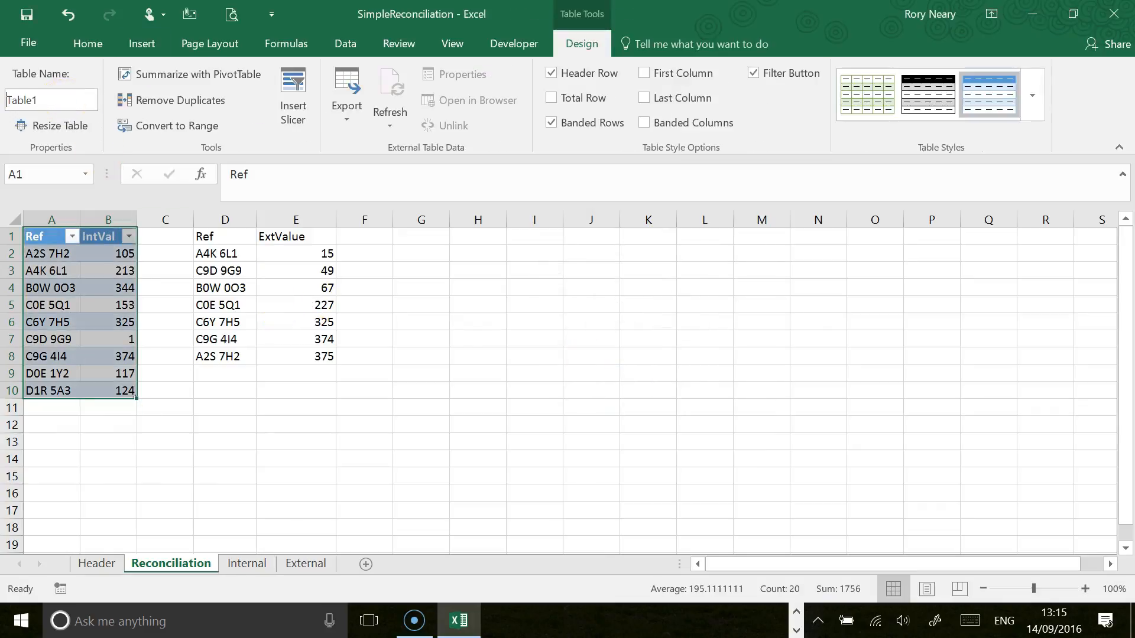
left_click(9, 96)
type("Internal")
key("Return")
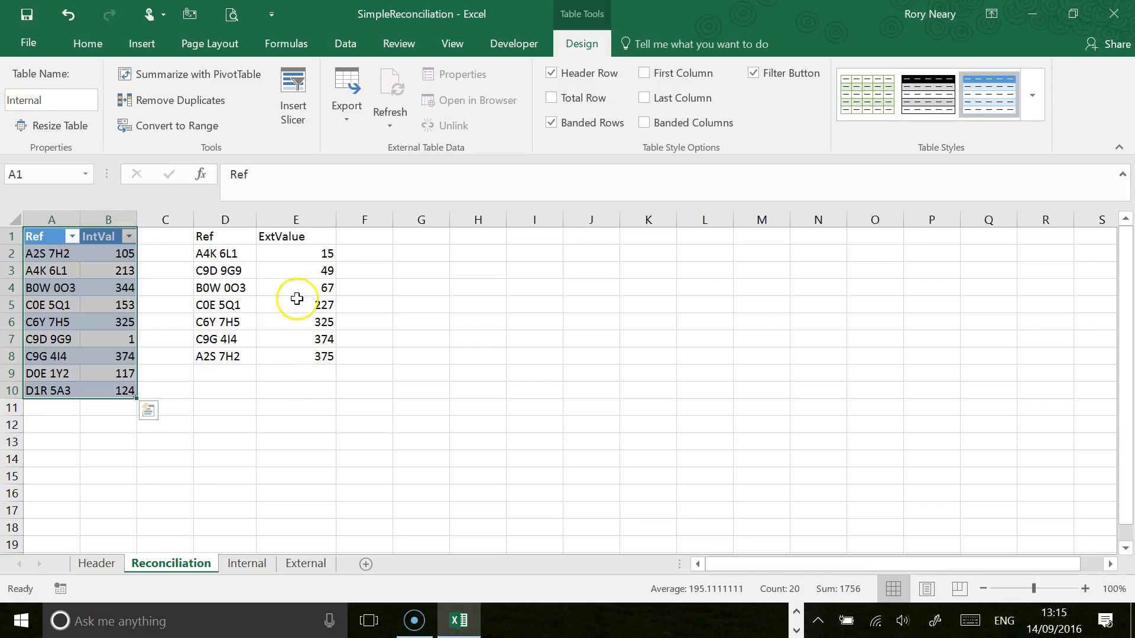
Step: Convert the external list D1:E8 into a table with headers and name it External
left_click_drag(236, 236, 312, 356)
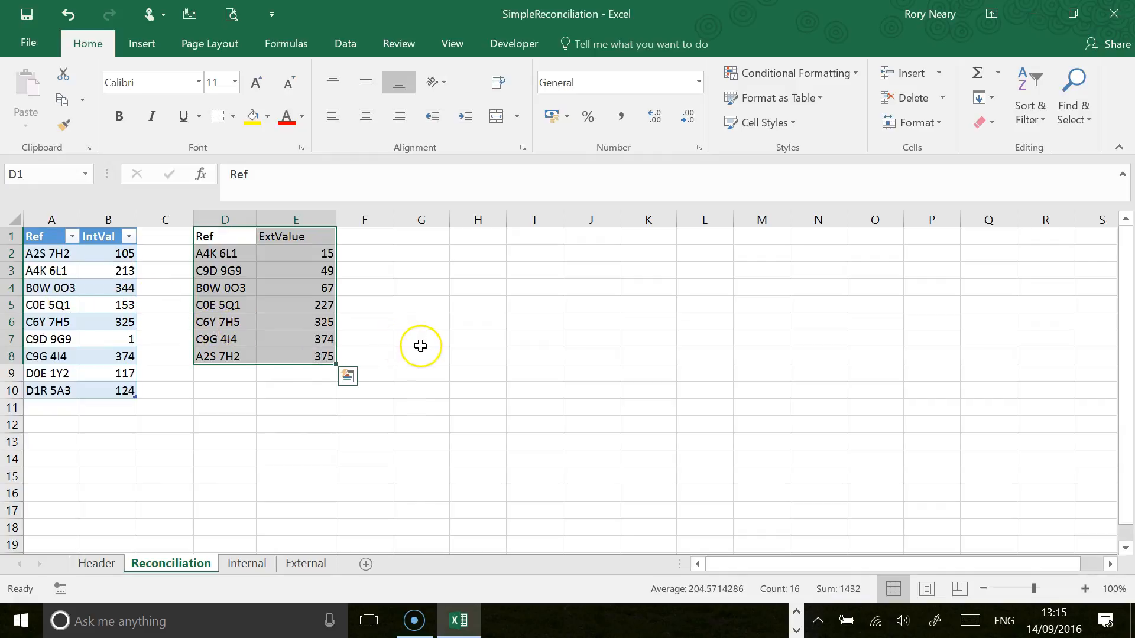
key("ctrl+t")
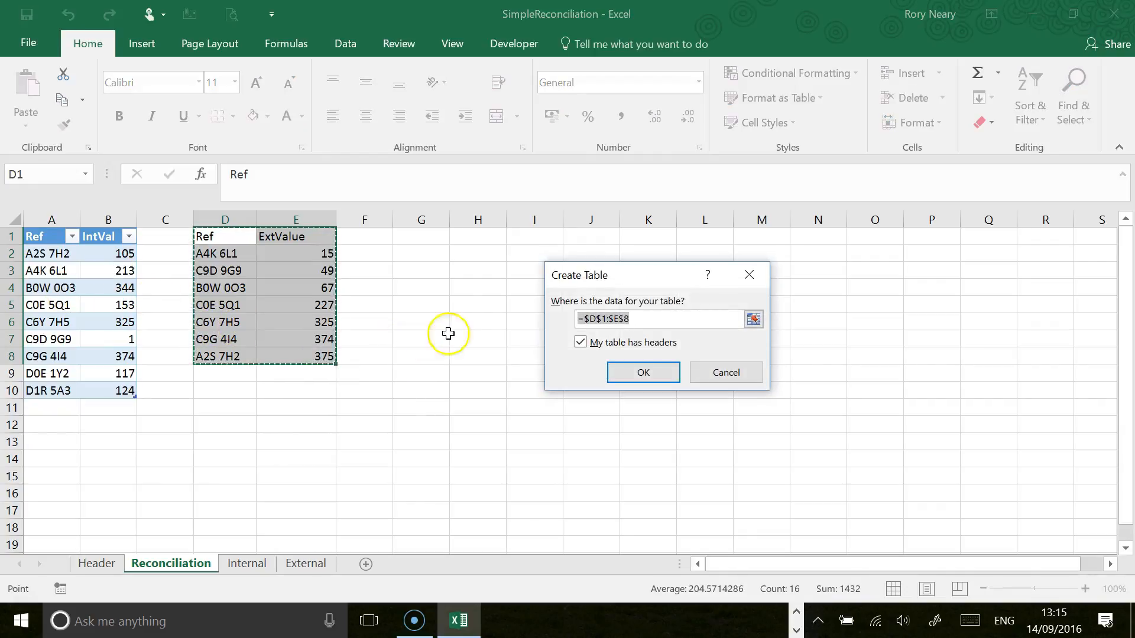
left_click(644, 374)
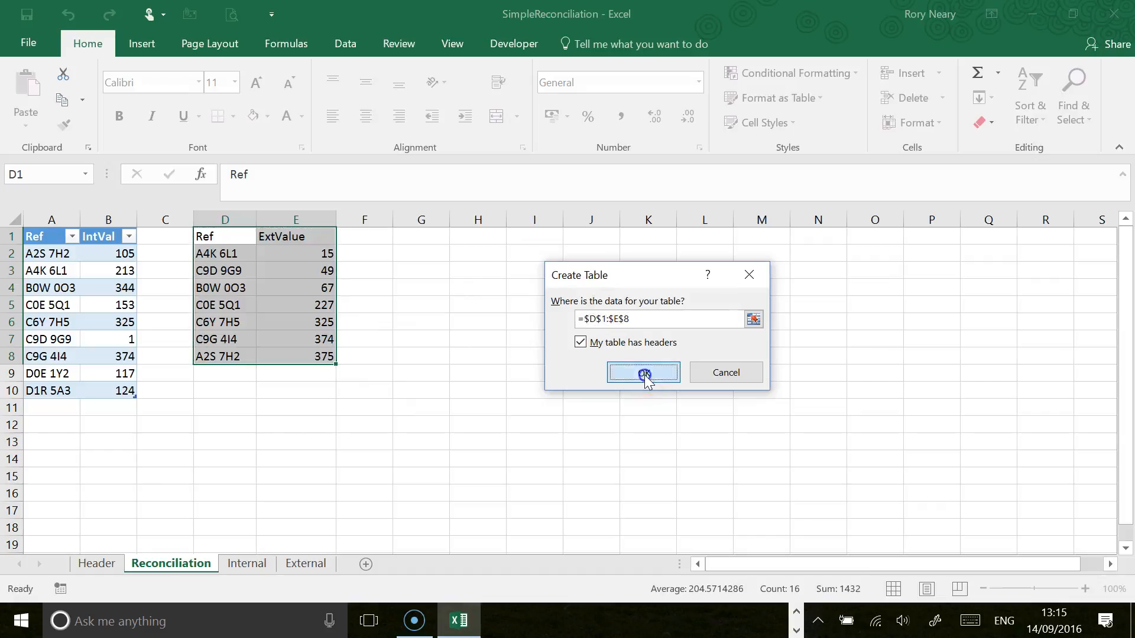
left_click_drag(65, 99, 32, 98)
key("Delete")
key("Delete")
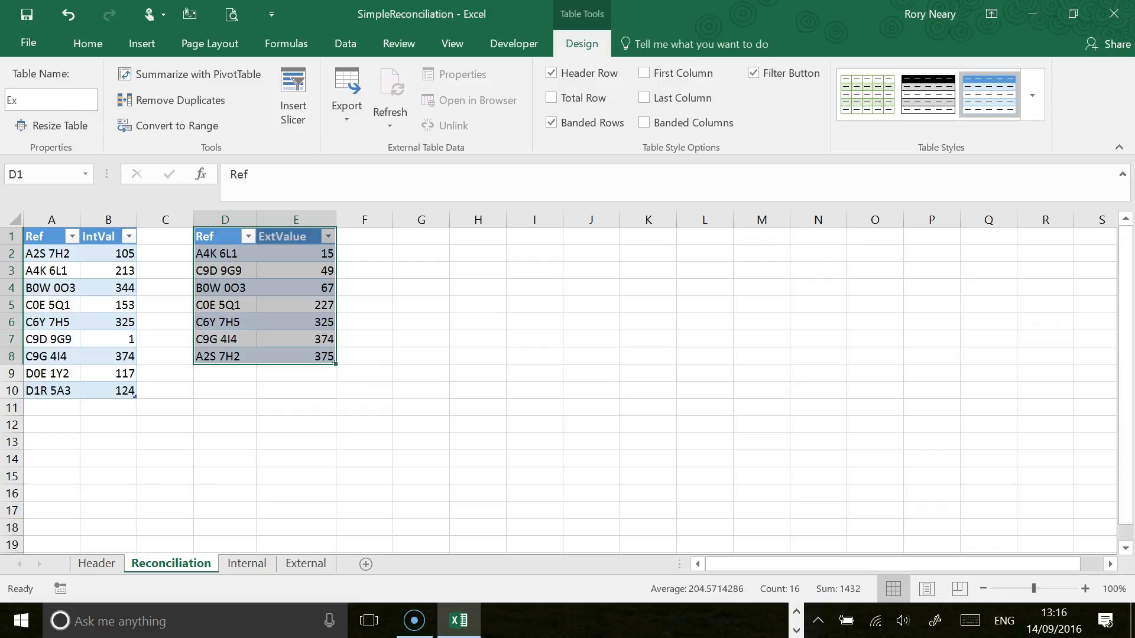
type("External")
key("Return")
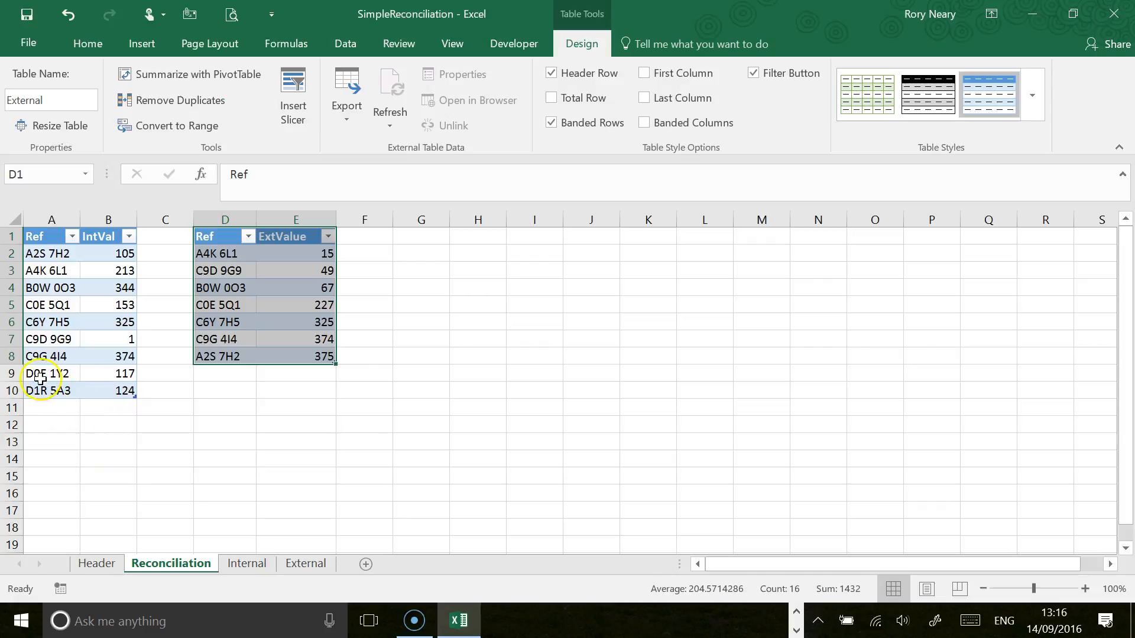
Step: Copy the last record of the External table, A2S 7H2, into the row directly below it
left_click(52, 394)
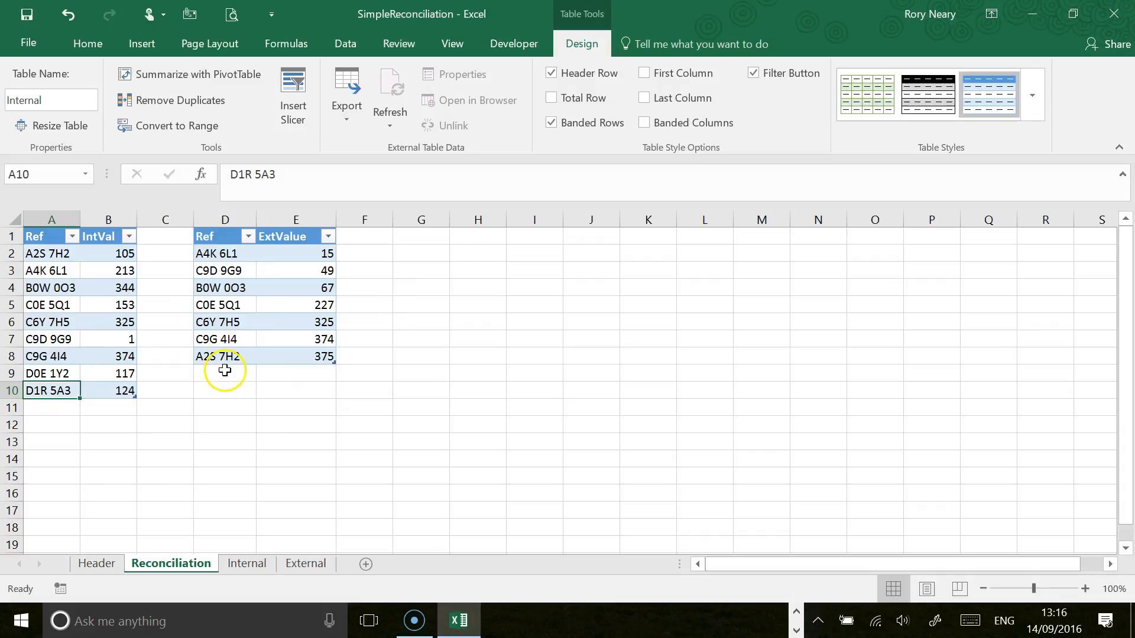
left_click_drag(223, 360, 274, 357)
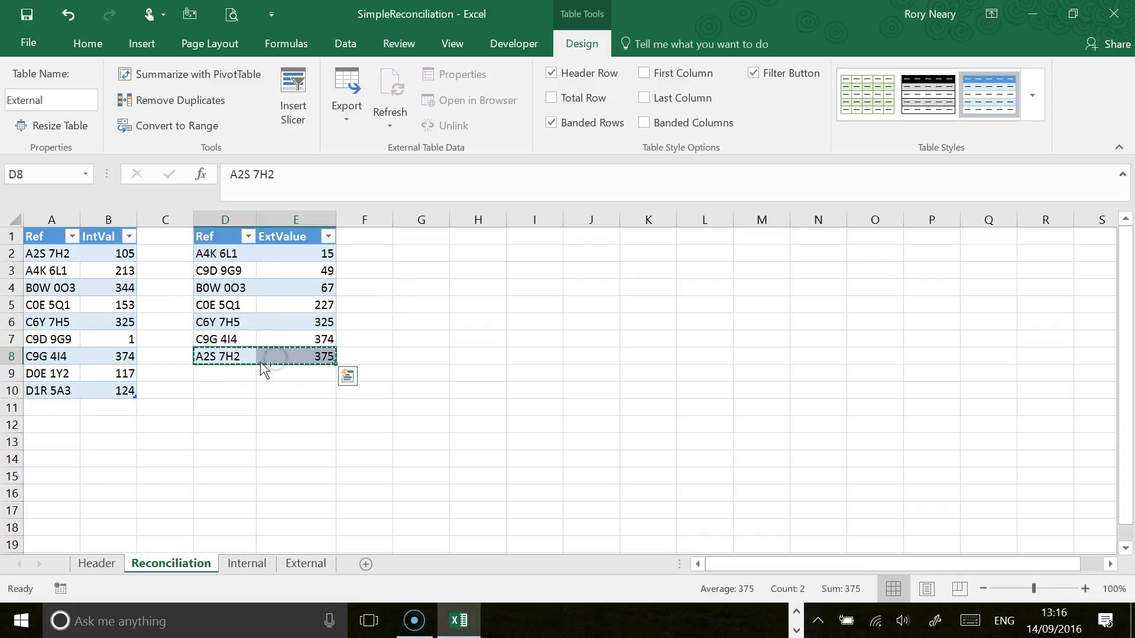
key("ctrl+c")
left_click(221, 370)
key("ctrl+v")
left_click(293, 373)
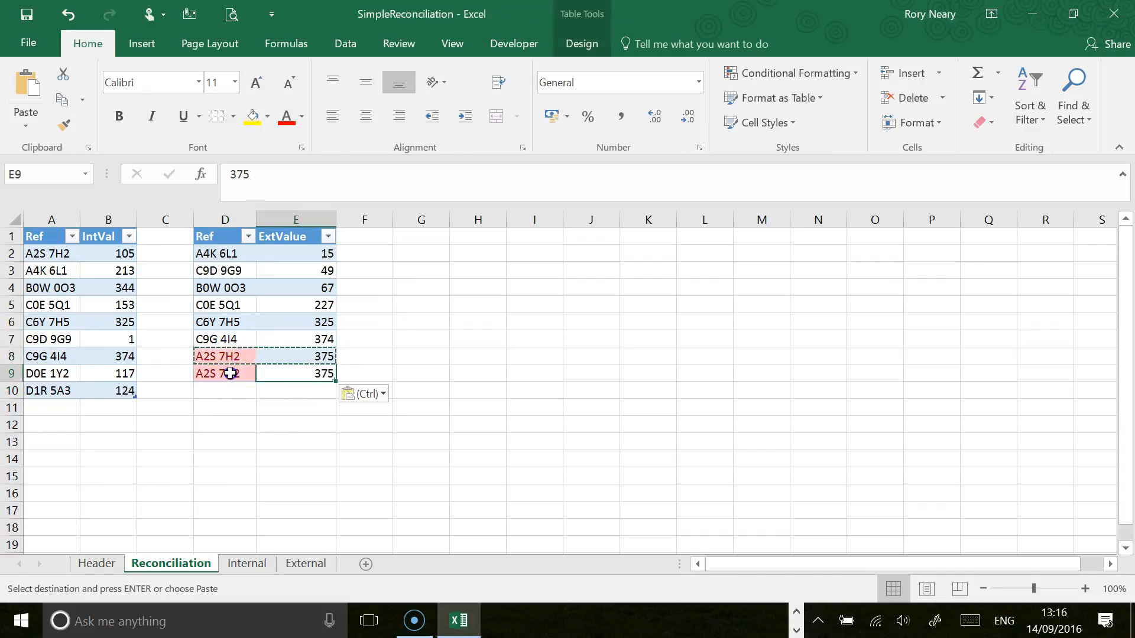
Step: Change the copied record in row 9 to reference A2S 7AB with an ExtValue of 123
left_click(229, 374)
left_click(285, 173)
key("BackSpace")
key("BackSpace")
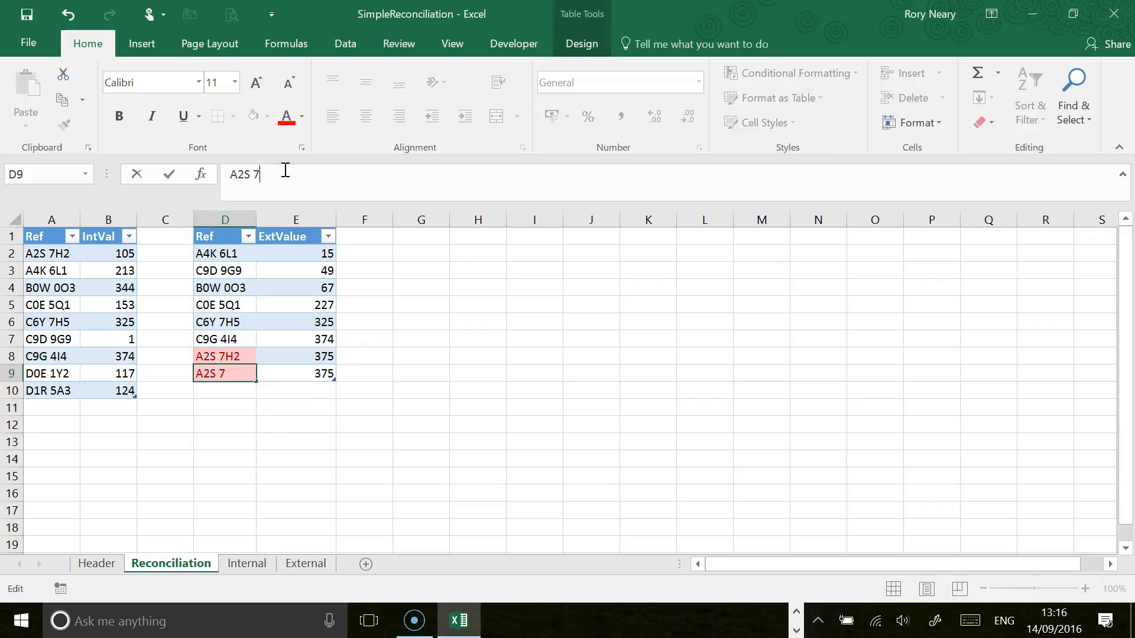
type("AB")
key("Return")
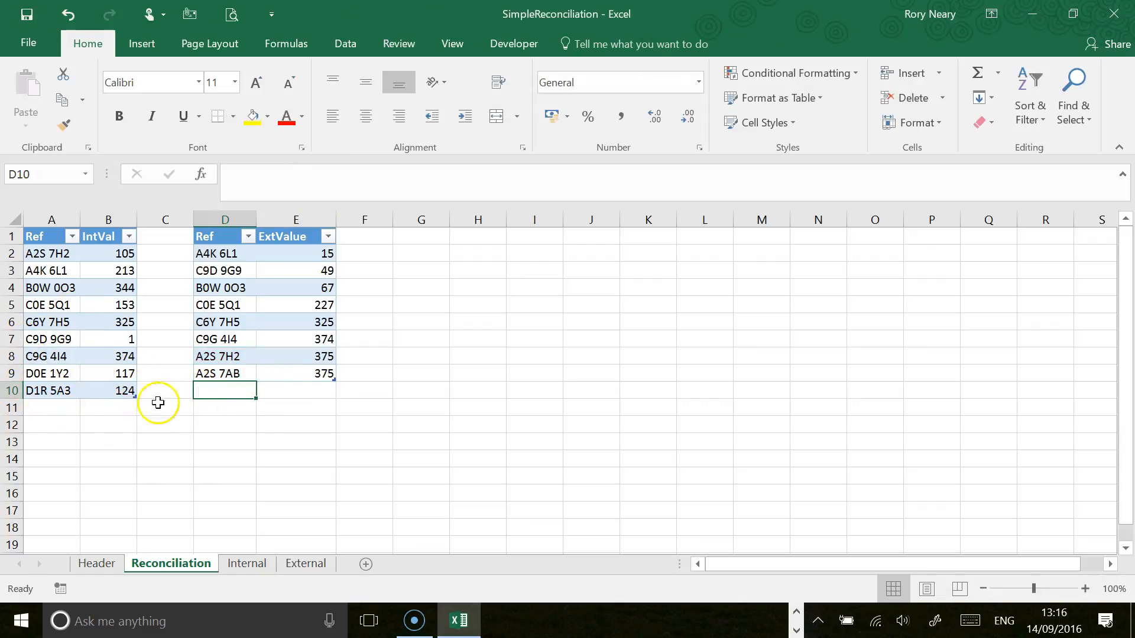
left_click(309, 374)
type("123")
key("Return")
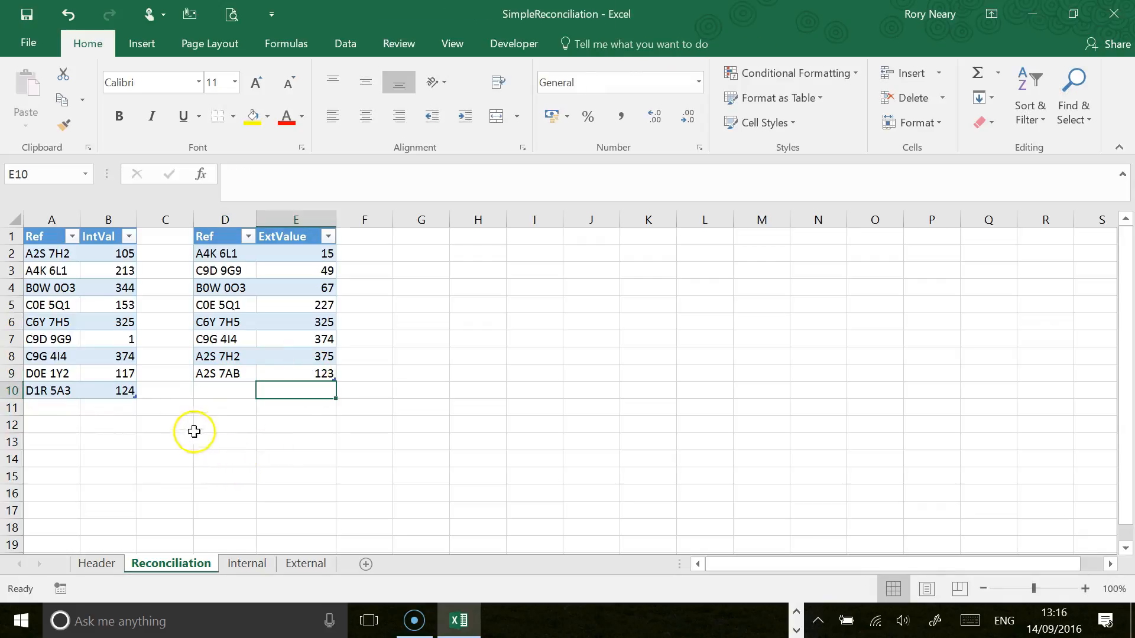
Step: Create a query from the Internal table and keep Internal as its name
left_click(47, 214)
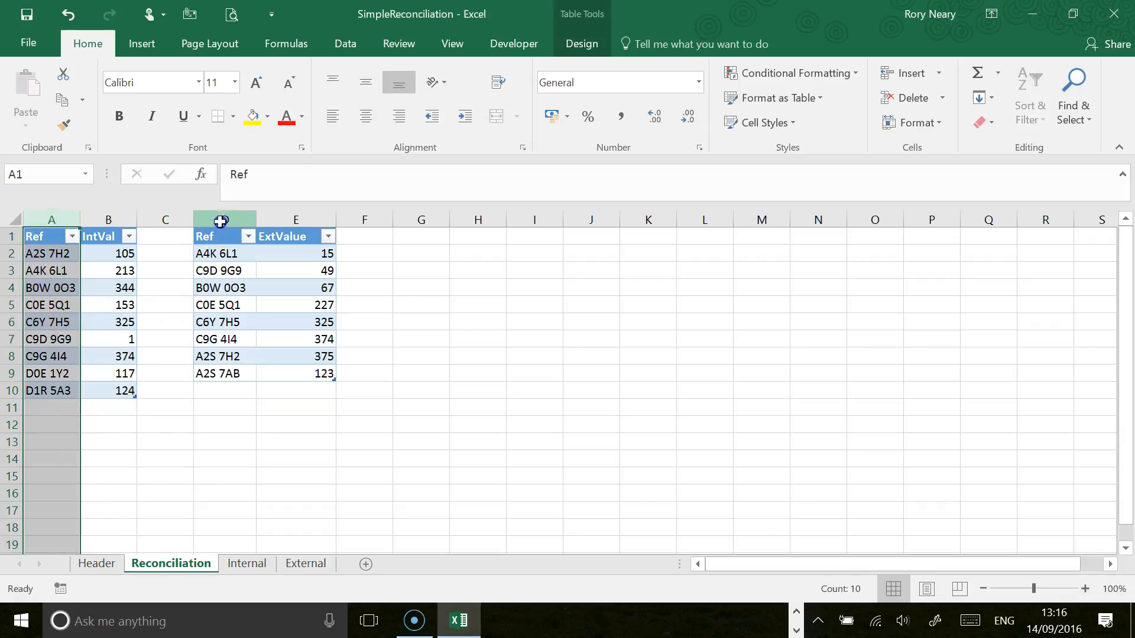
left_click(220, 221)
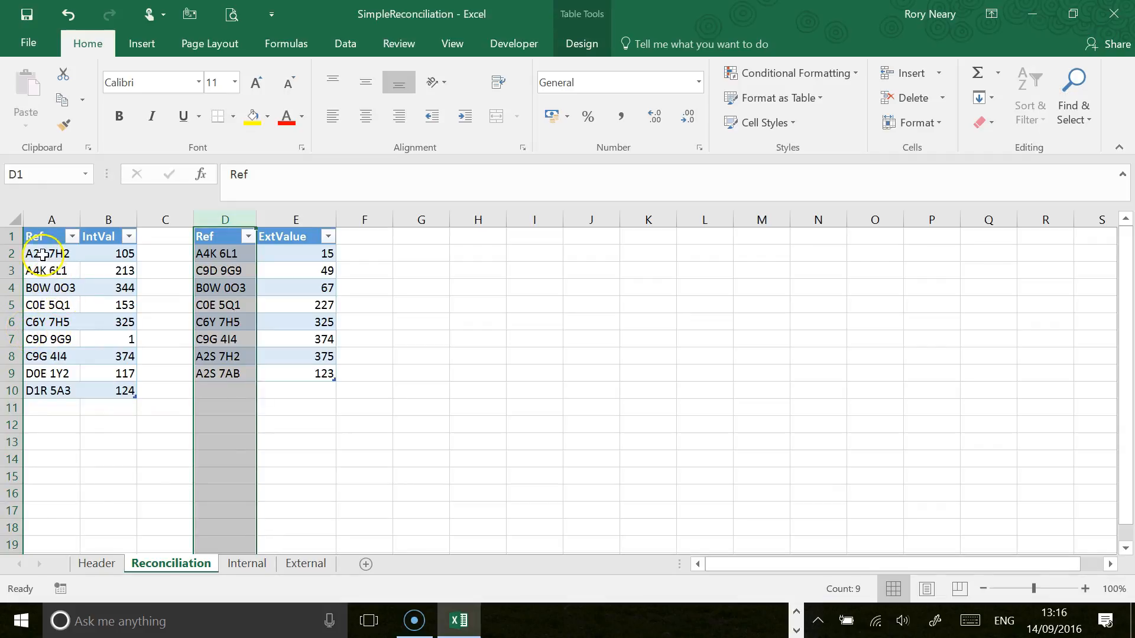
left_click(36, 238)
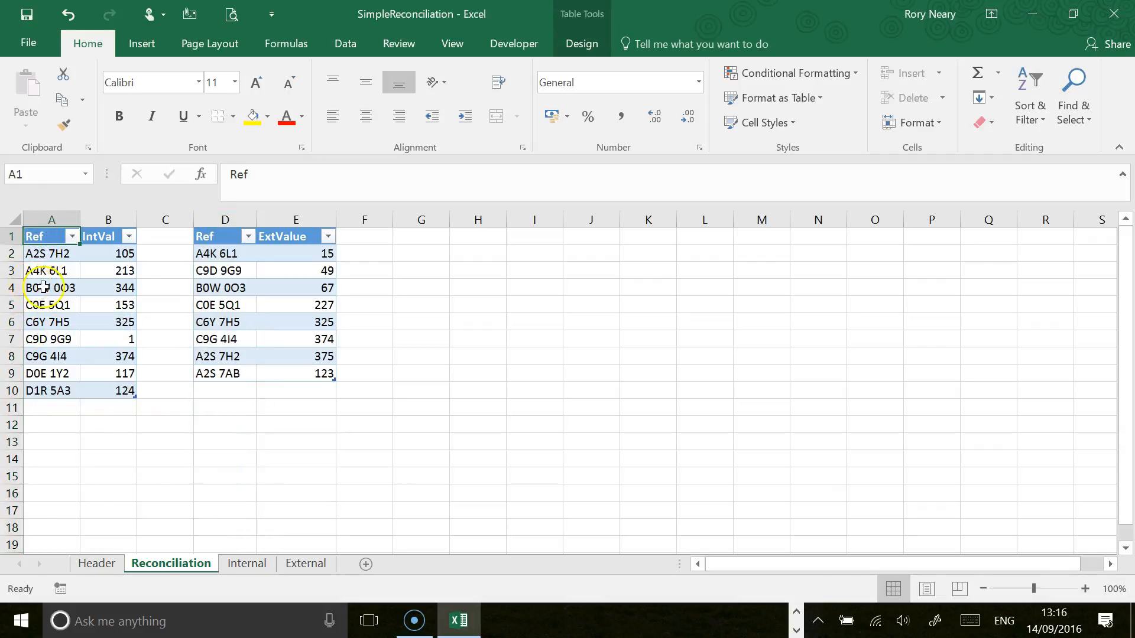
left_click(343, 43)
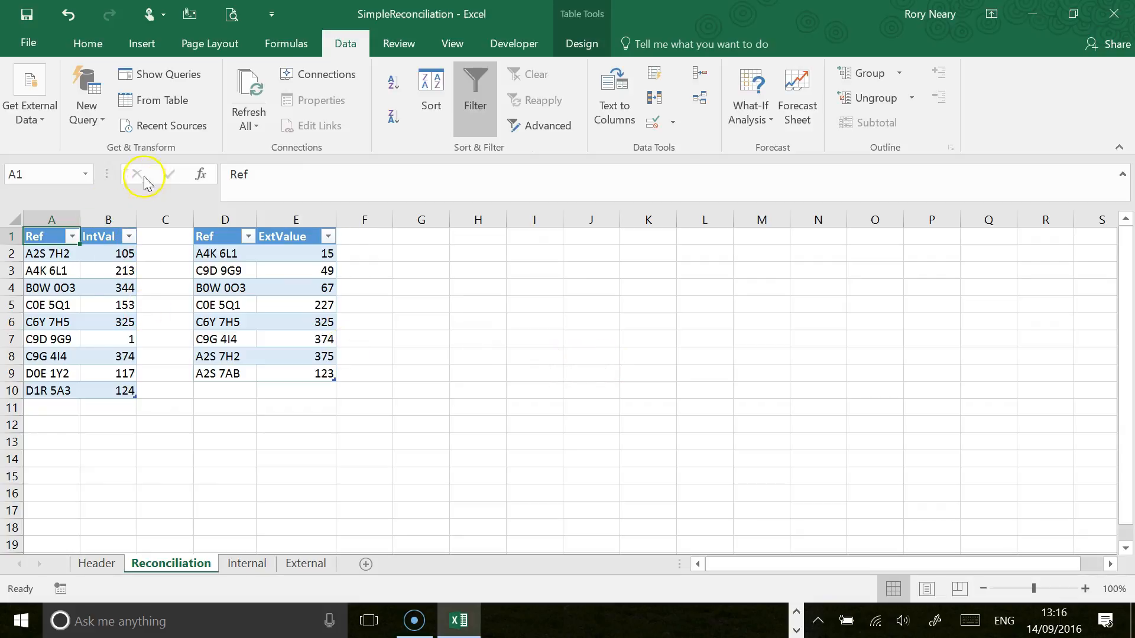
left_click(165, 99)
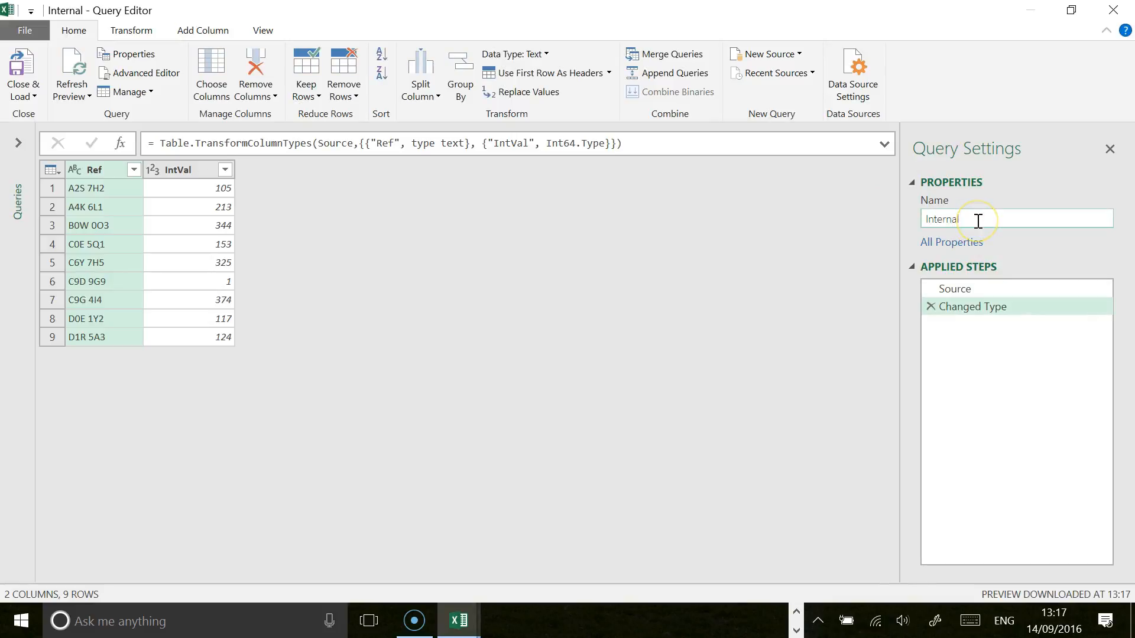
key("Return")
left_click(436, 271)
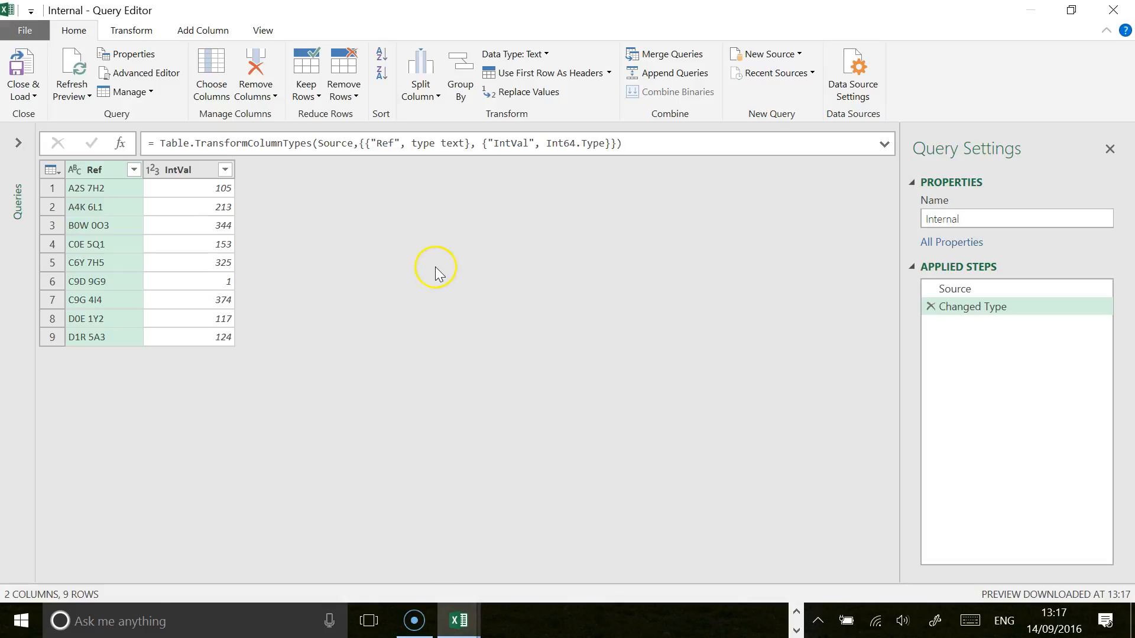
Step: Close the Internal query and load it to the workbook as a connection only
left_click(27, 97)
left_click(59, 113)
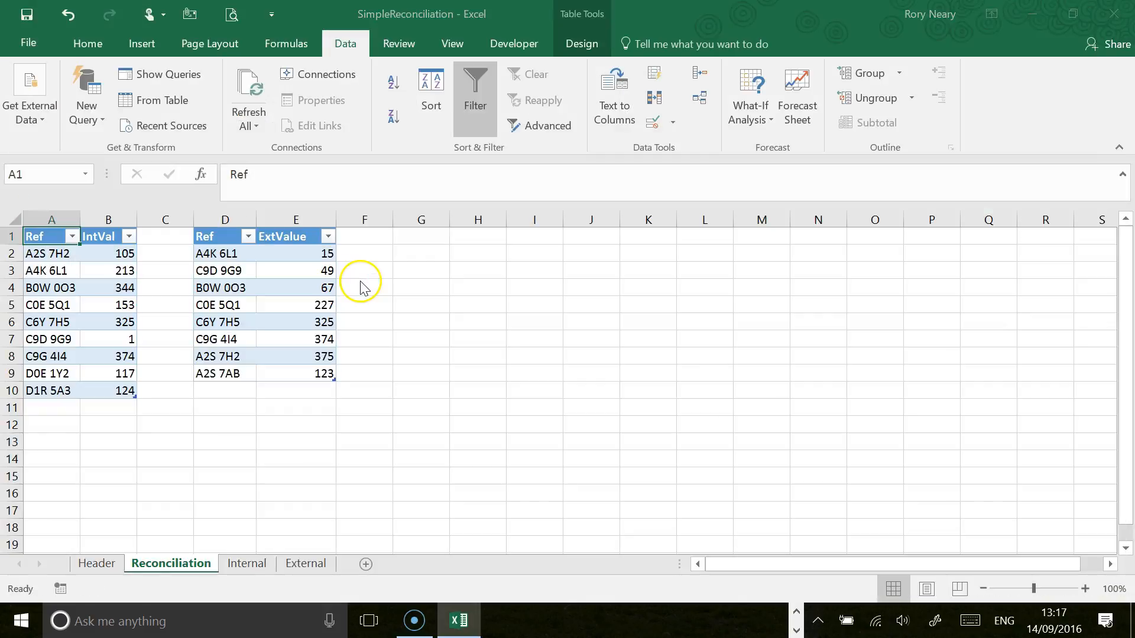
left_click(443, 254)
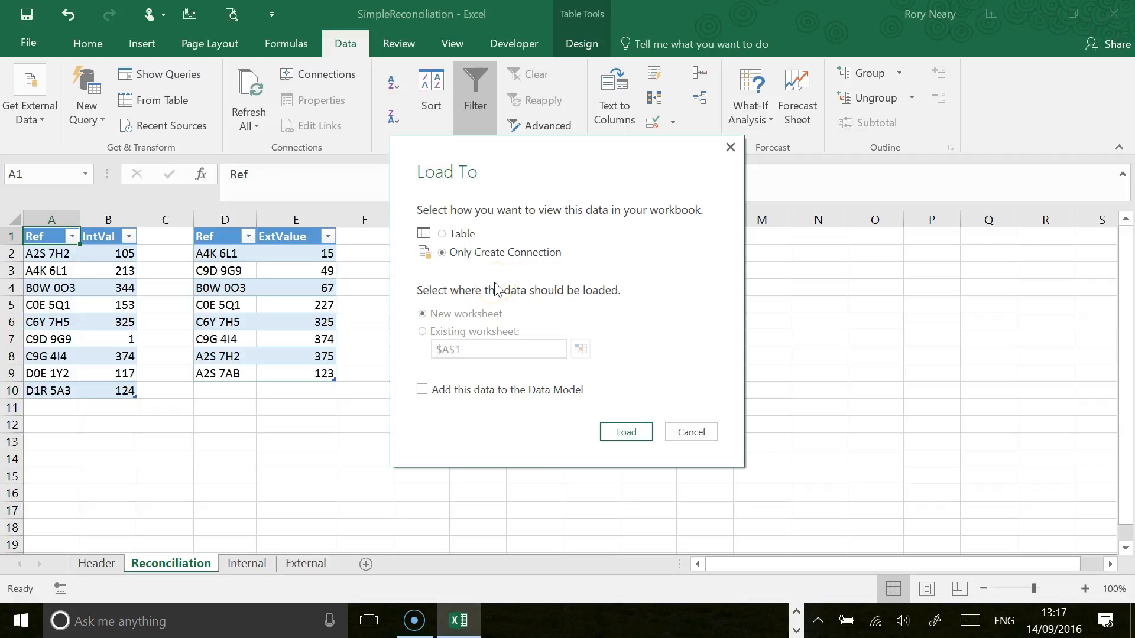
left_click(626, 432)
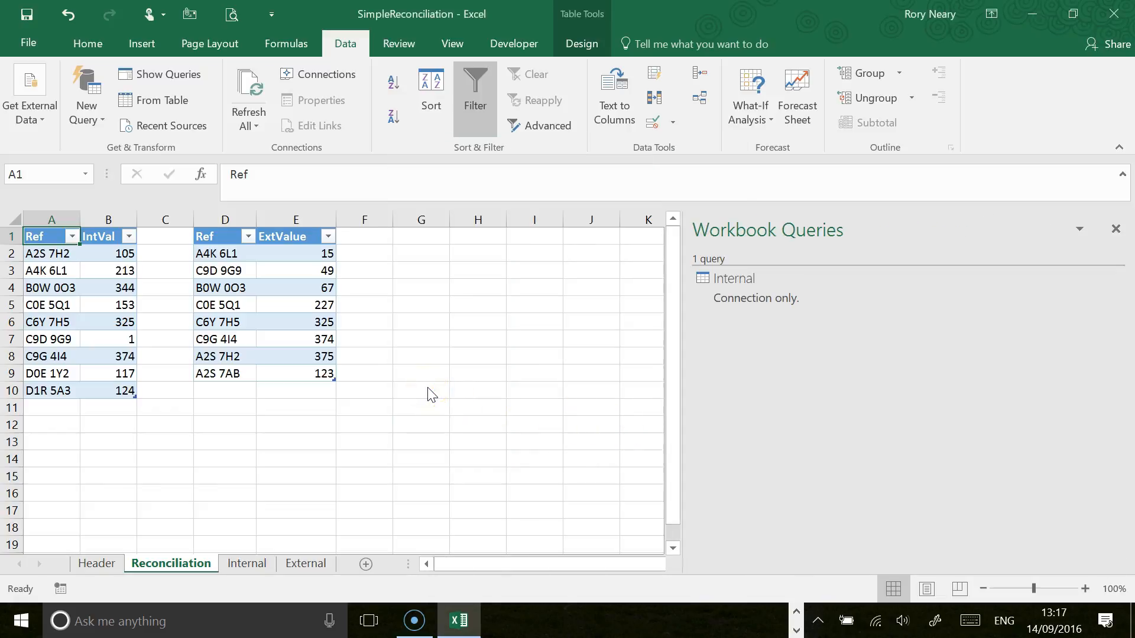
Step: Create a query from the External table and load it to the workbook as a connection only
left_click(245, 322)
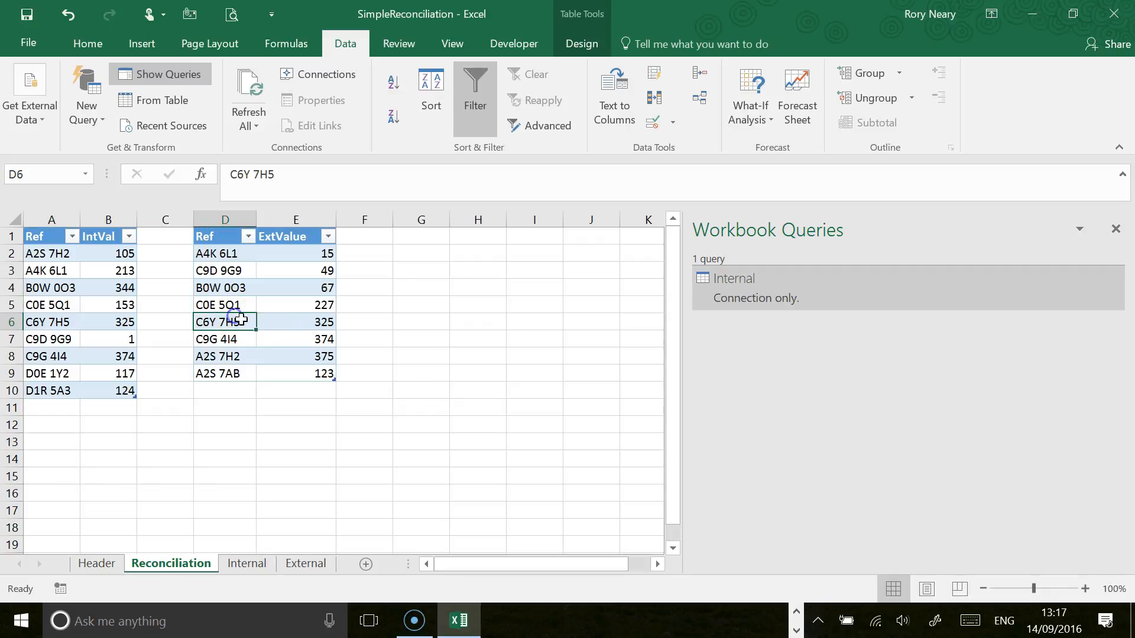
left_click(150, 99)
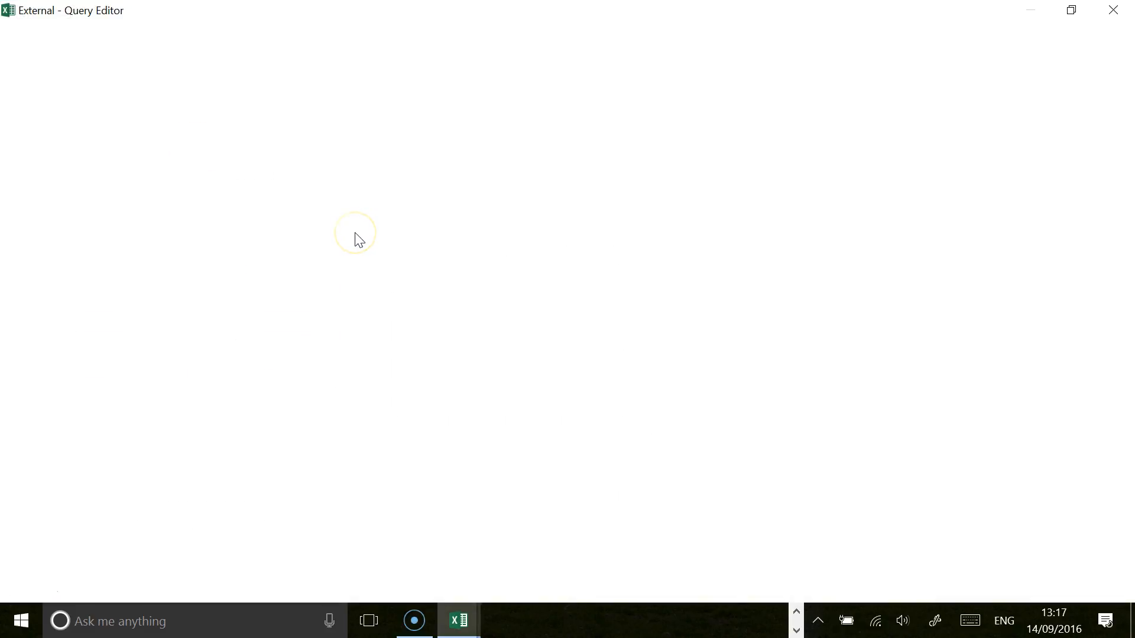
left_click(349, 226)
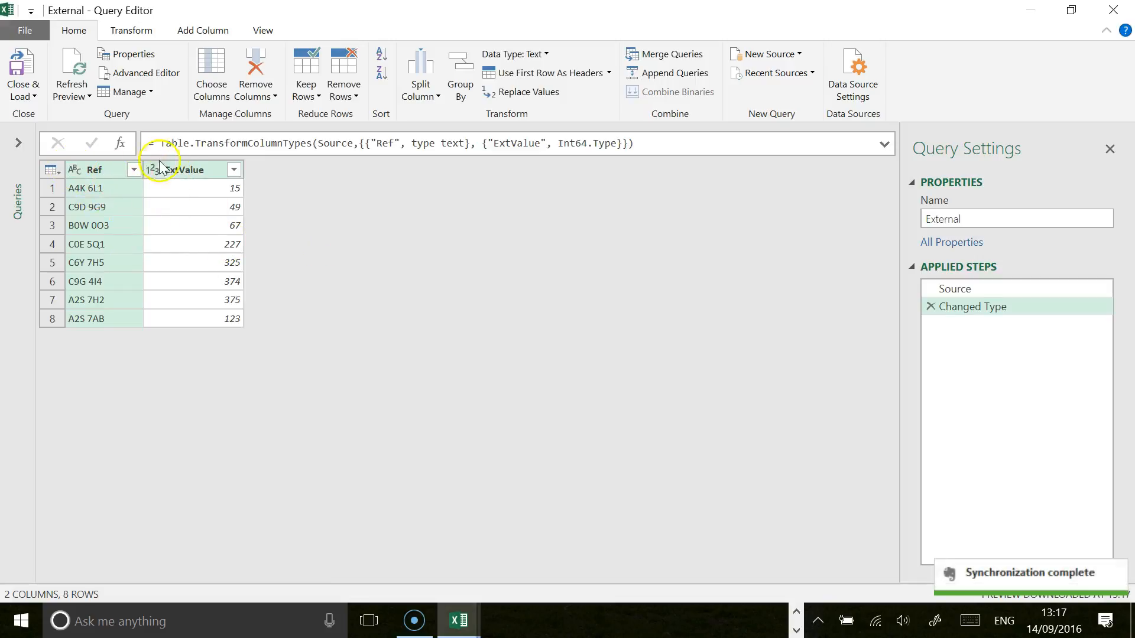
left_click(24, 95)
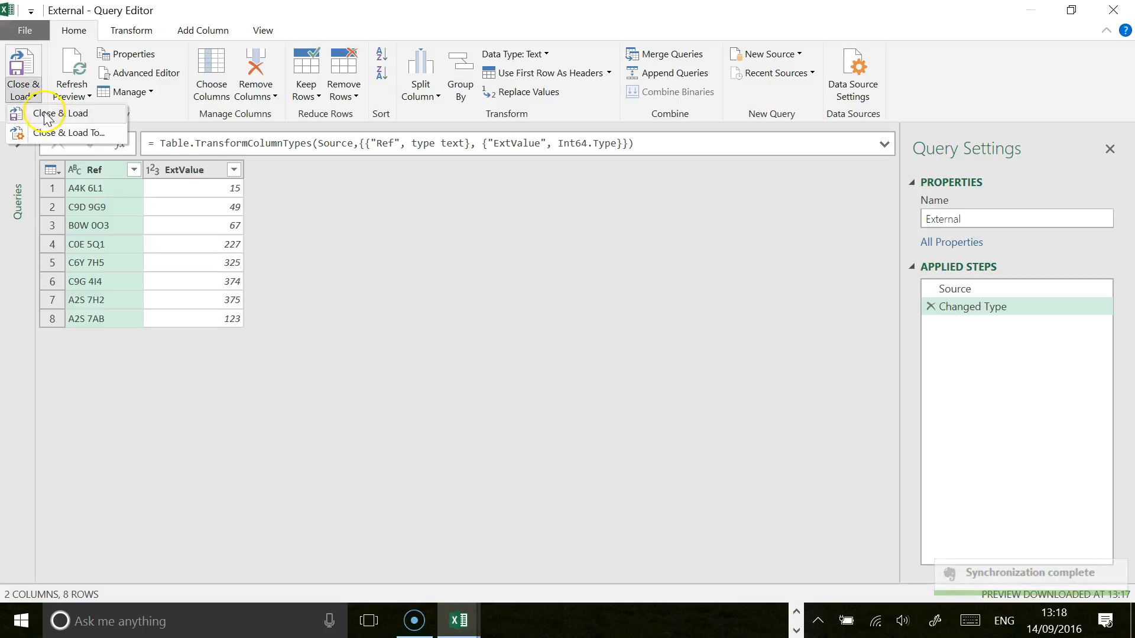
left_click(47, 115)
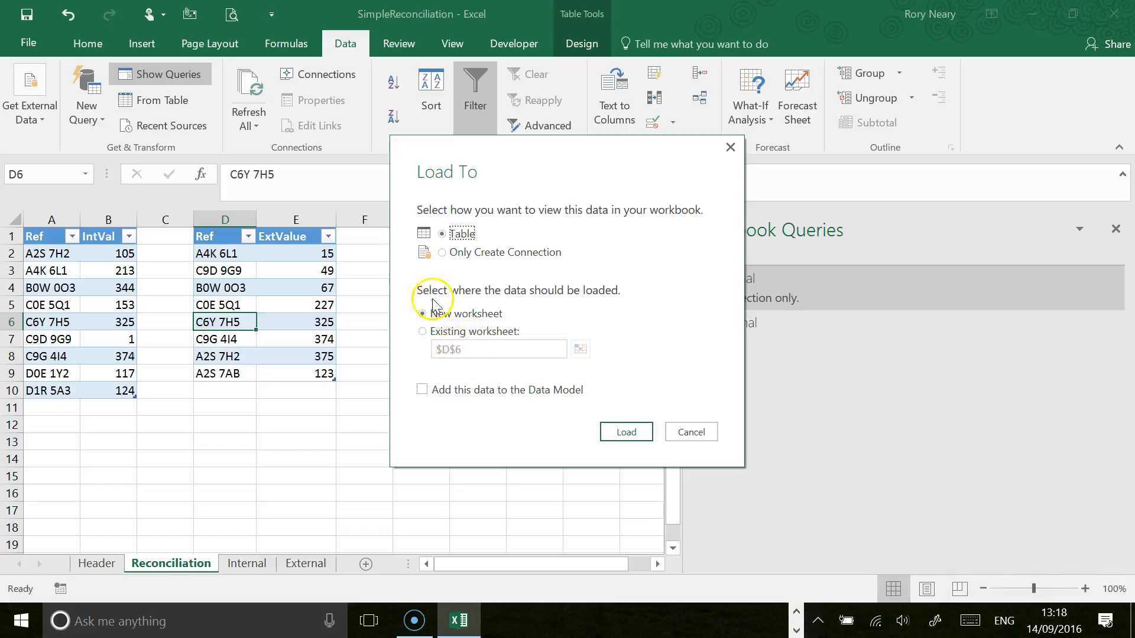
left_click(442, 253)
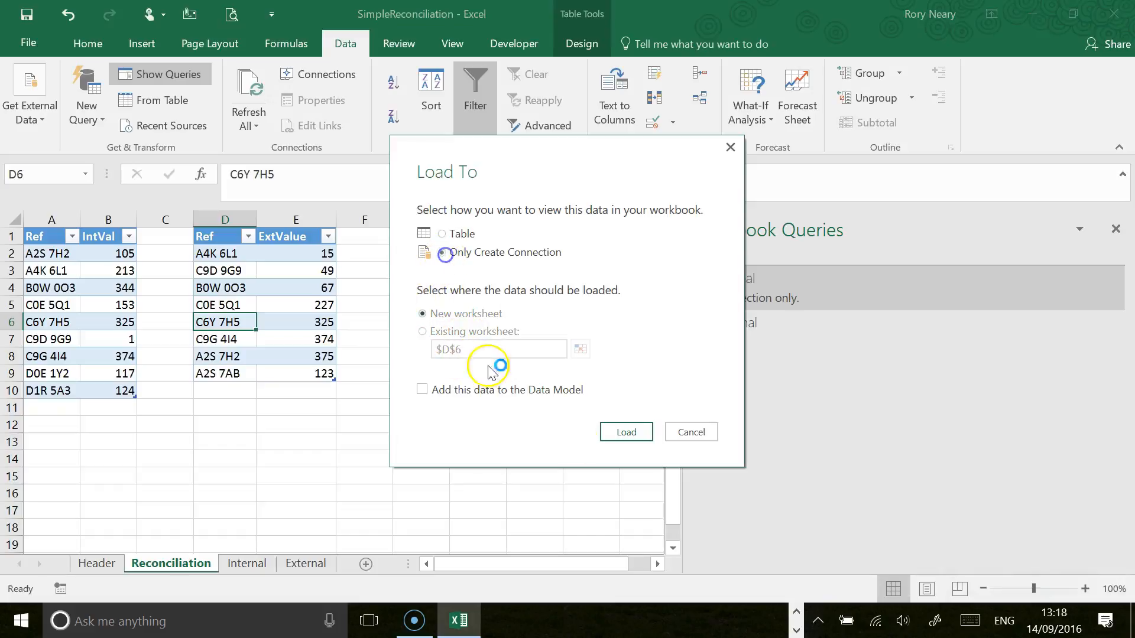
left_click(625, 437)
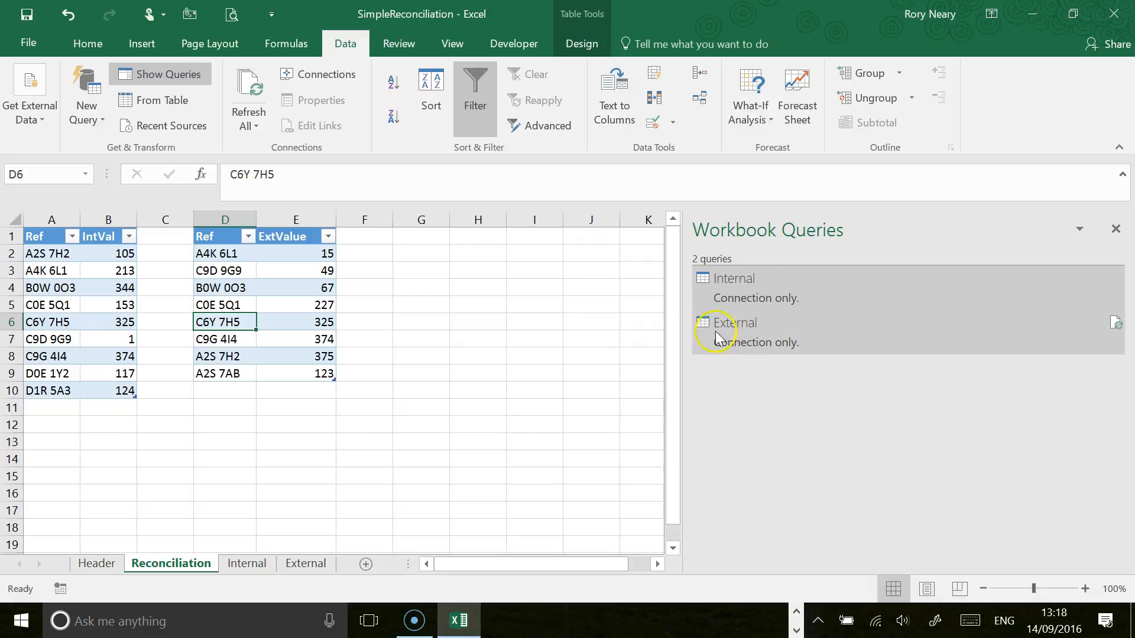
left_click(820, 419)
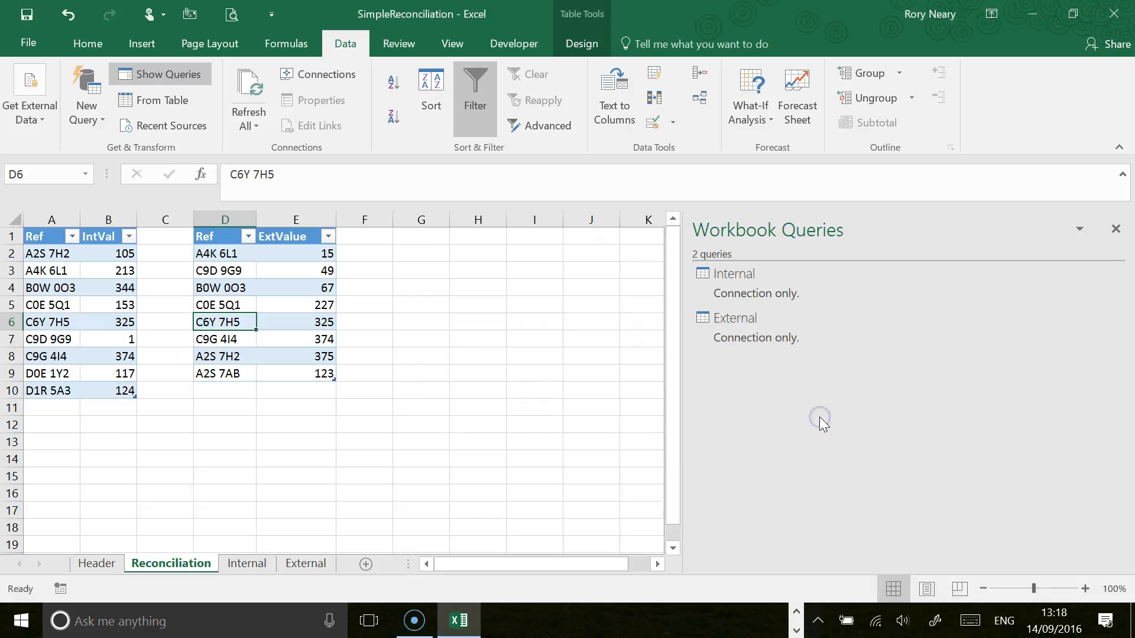
left_click(44, 219)
left_click(205, 217)
left_click(62, 271)
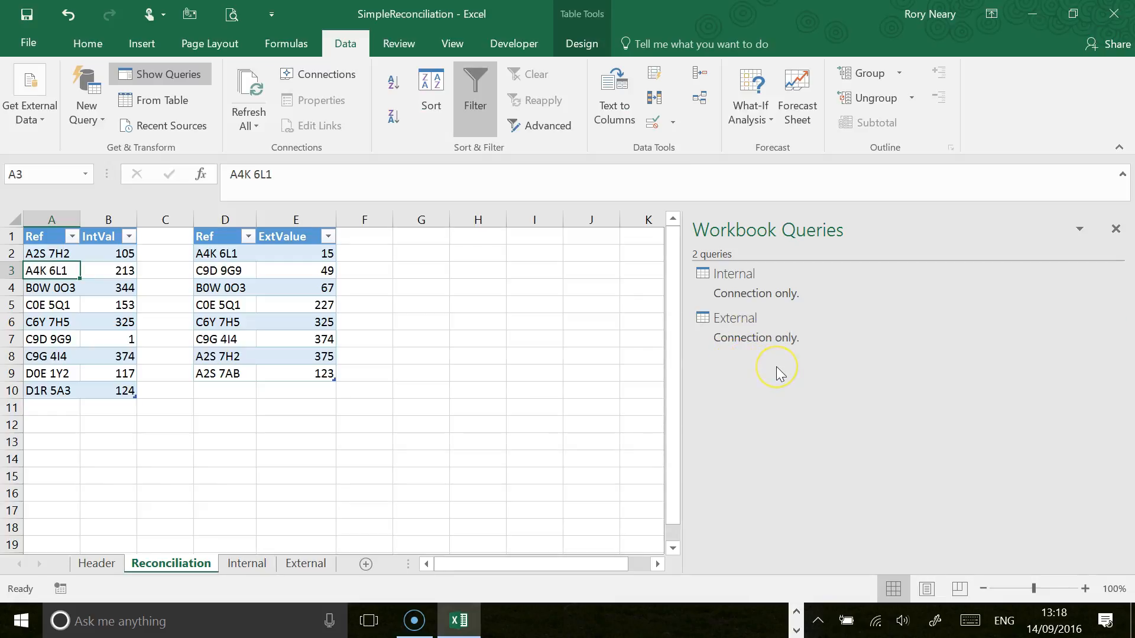
Step: Create a new query that references the Internal query and name it UniqueValues
mouse_move(766, 297)
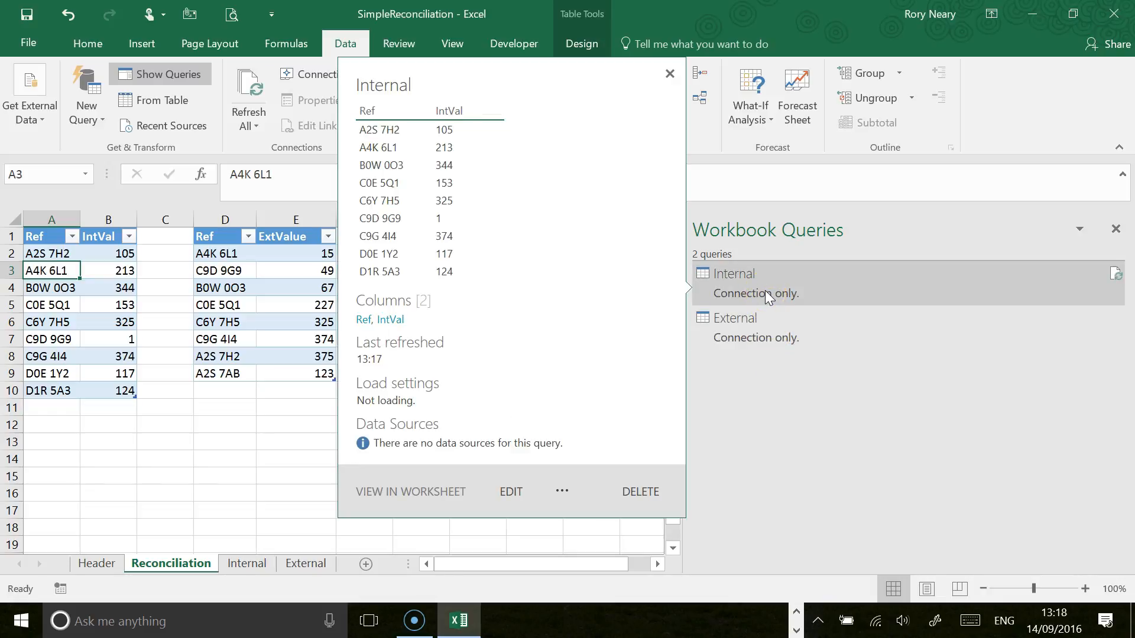
left_click(764, 290)
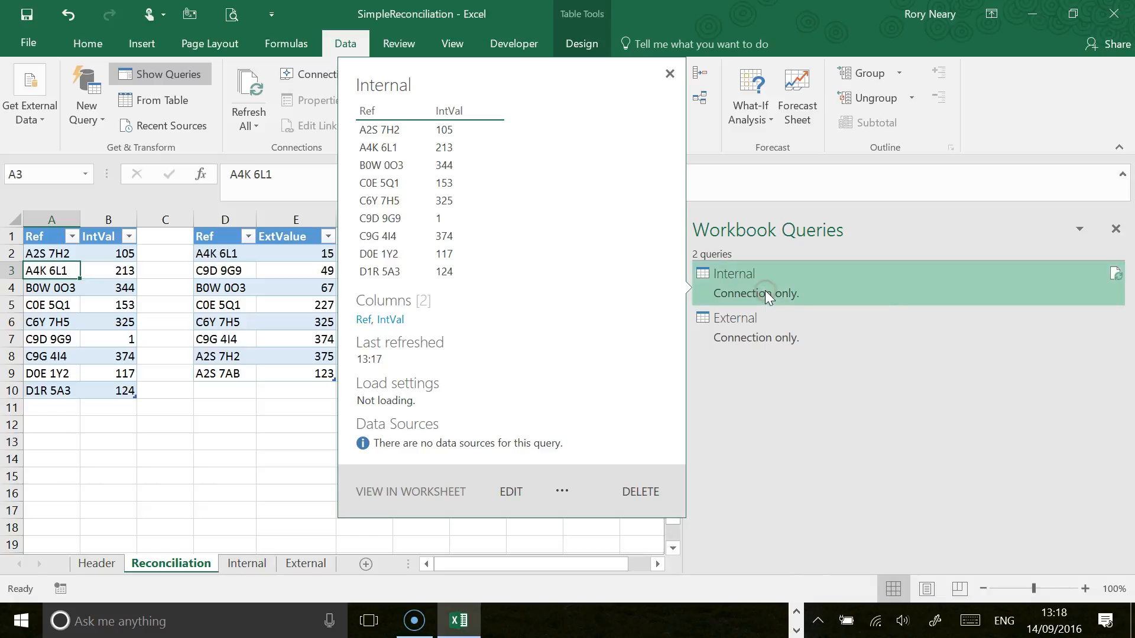
right_click(766, 293)
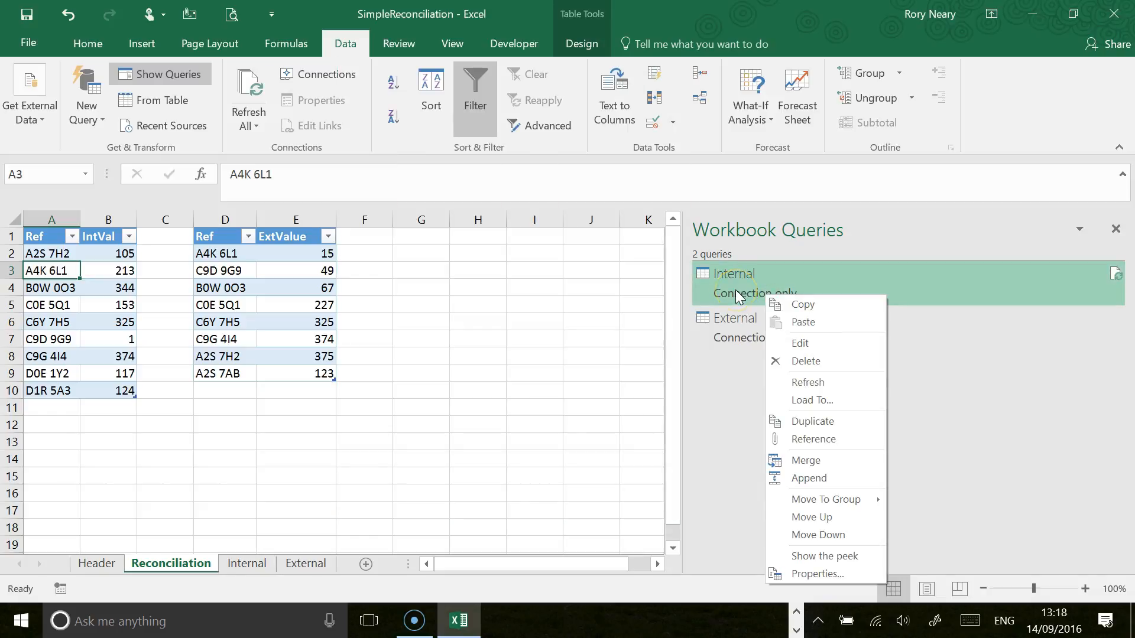
left_click(805, 442)
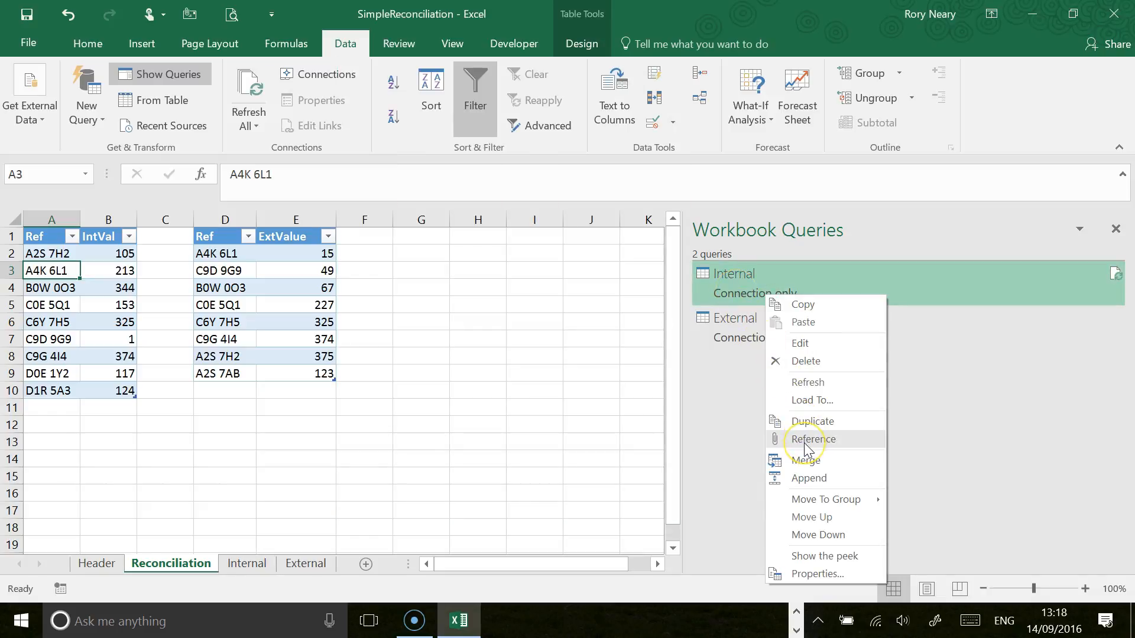
left_click(803, 442)
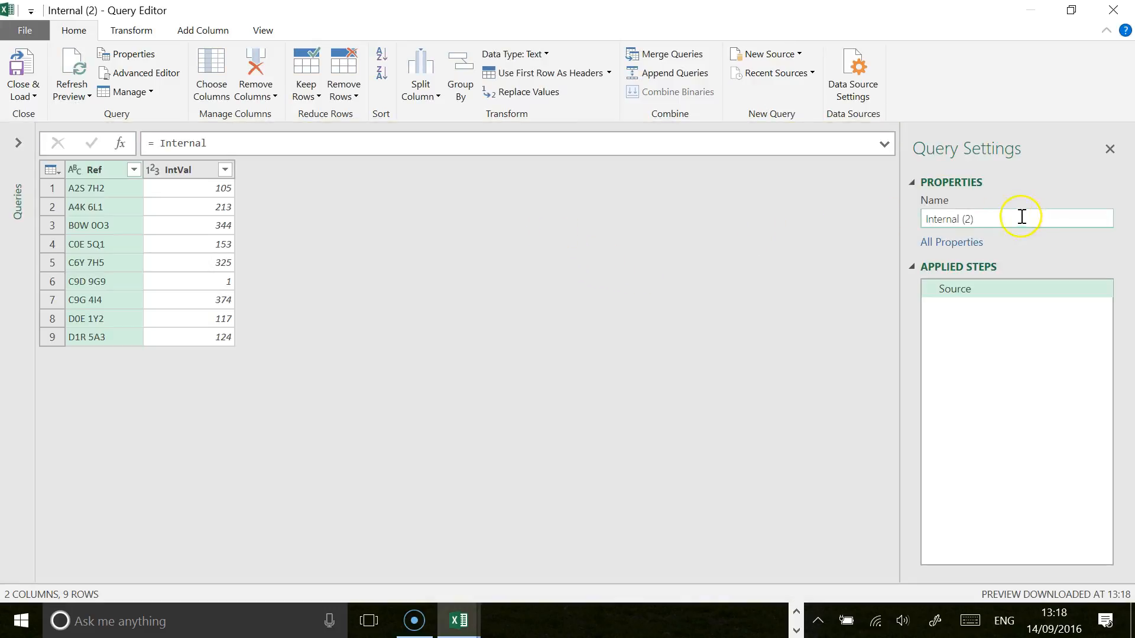
type("Uniq")
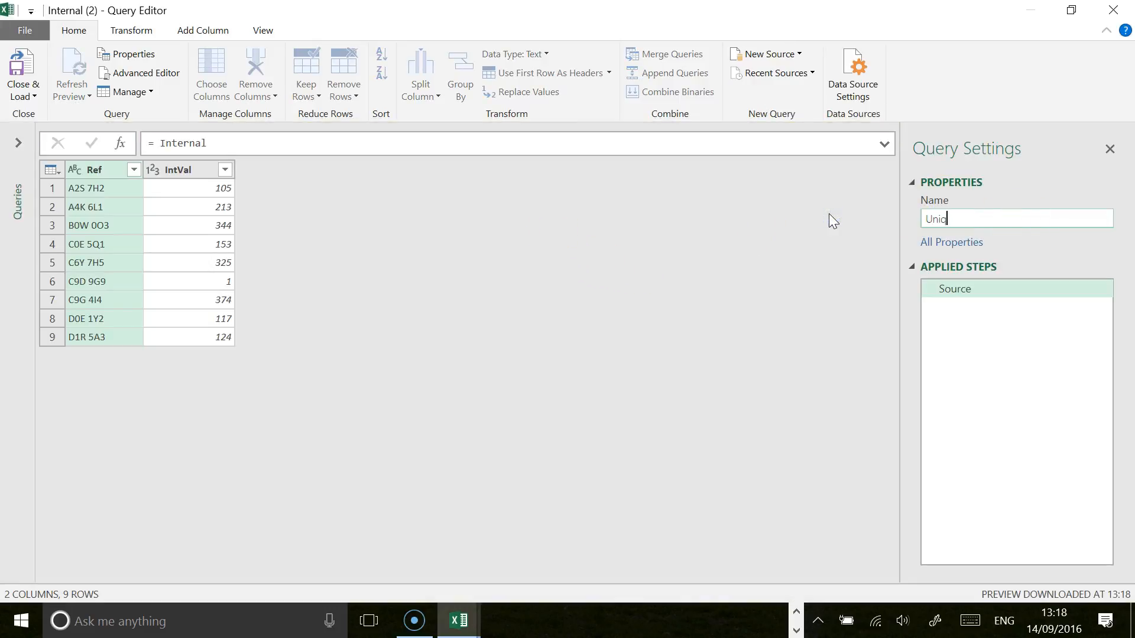
type("ueValues")
key("Return")
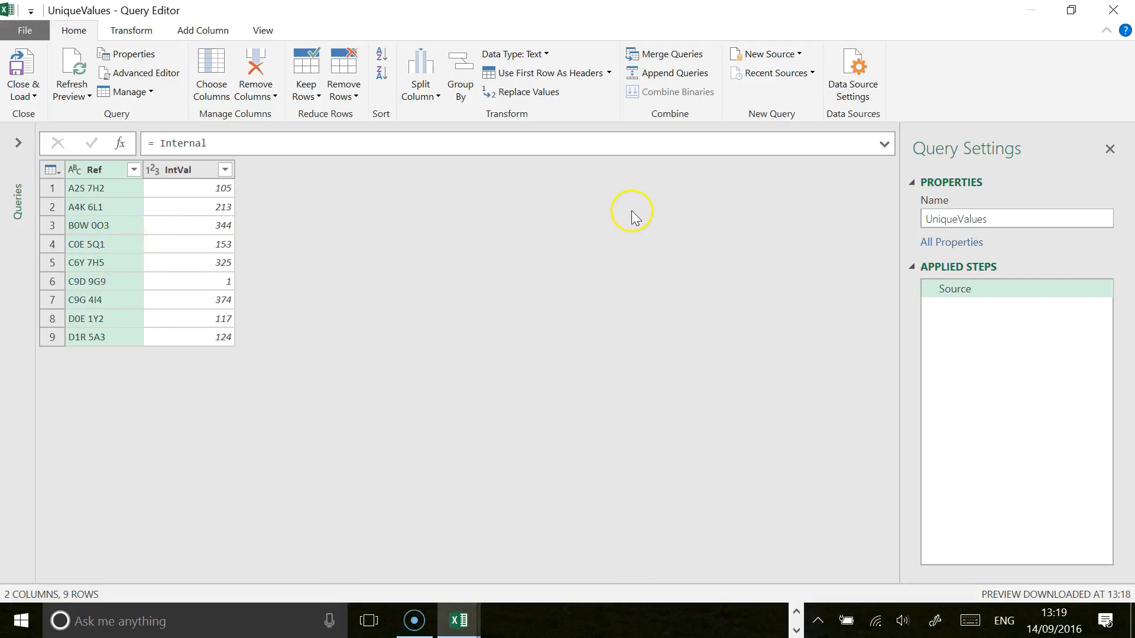
Step: Append the External table to the UniqueValues query as a two-table append
left_click(674, 74)
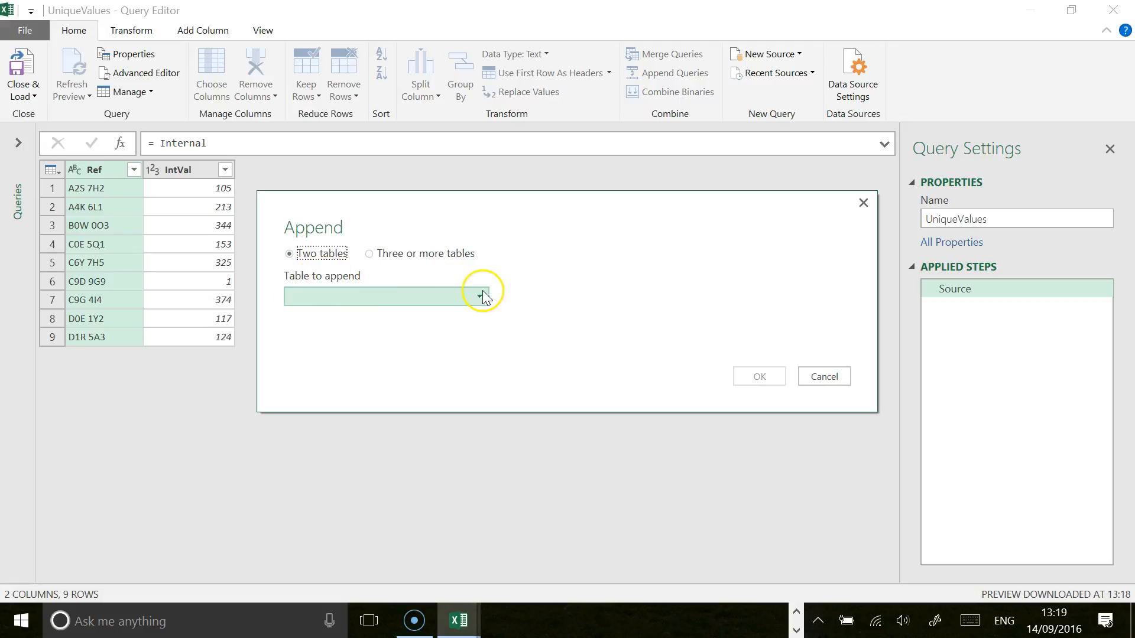
left_click(477, 289)
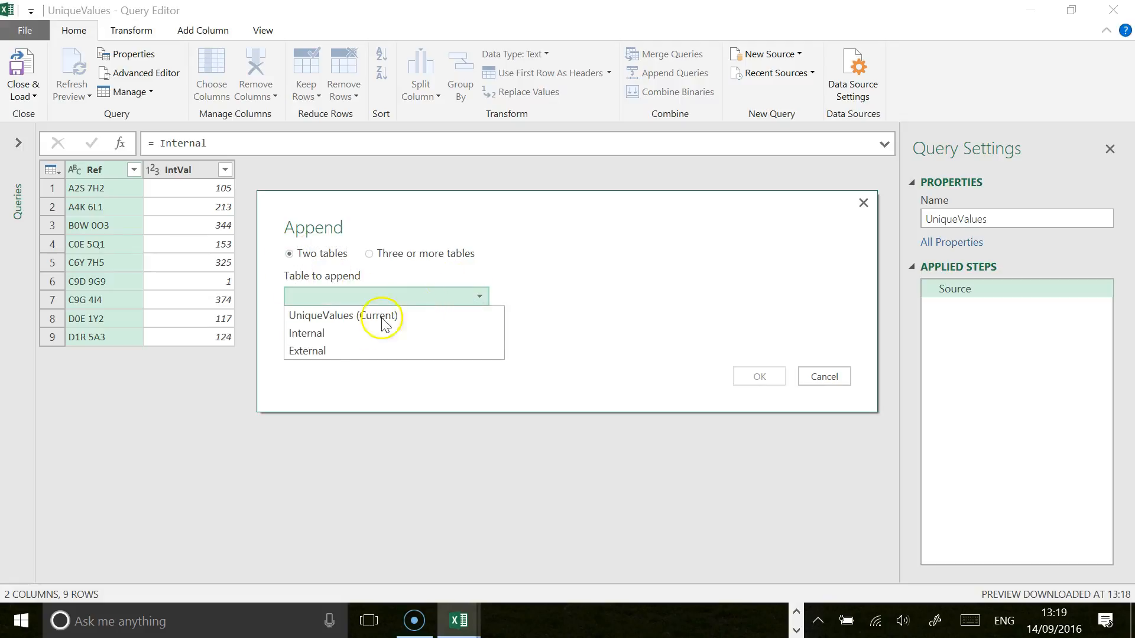
left_click(349, 351)
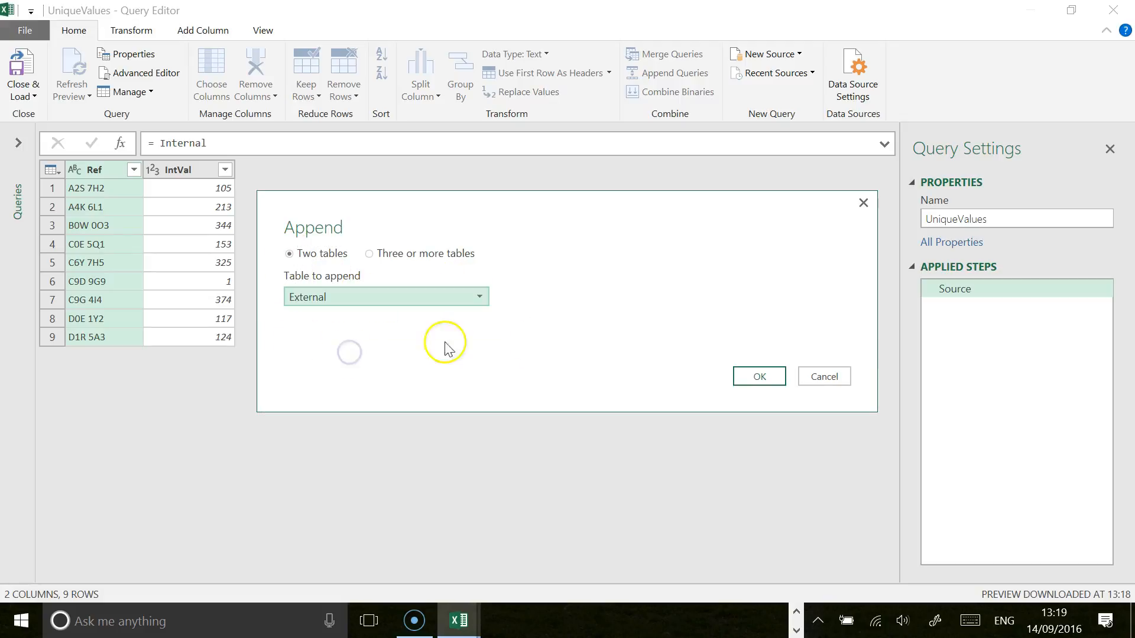
left_click(760, 377)
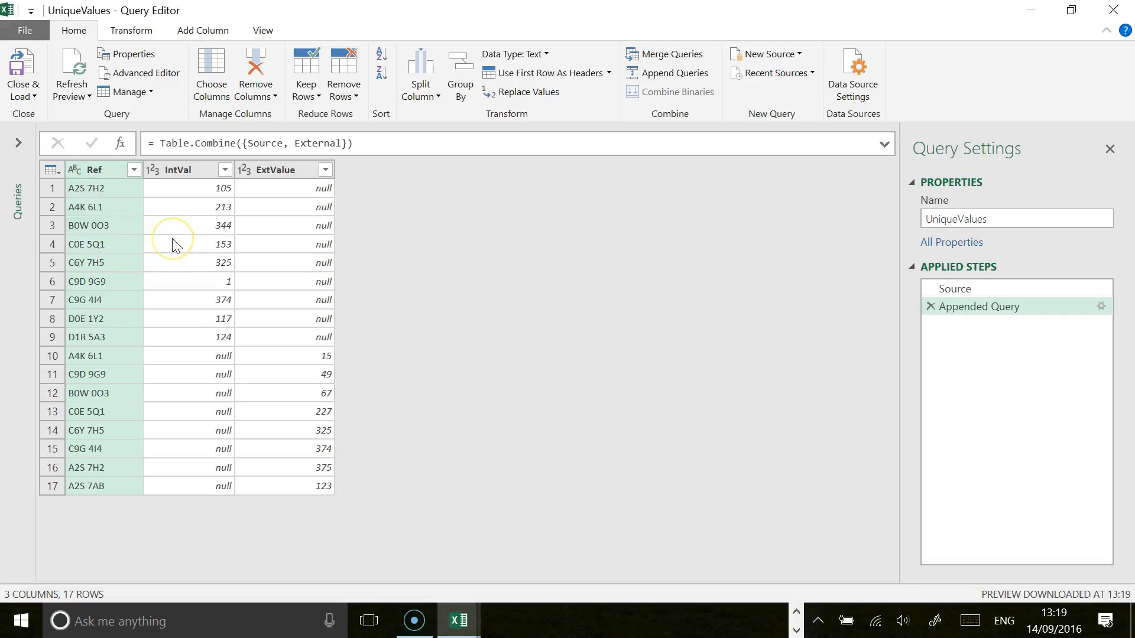
Step: Remove every column except Ref from the UniqueValues query and sort Ref in ascending order
left_click(185, 169)
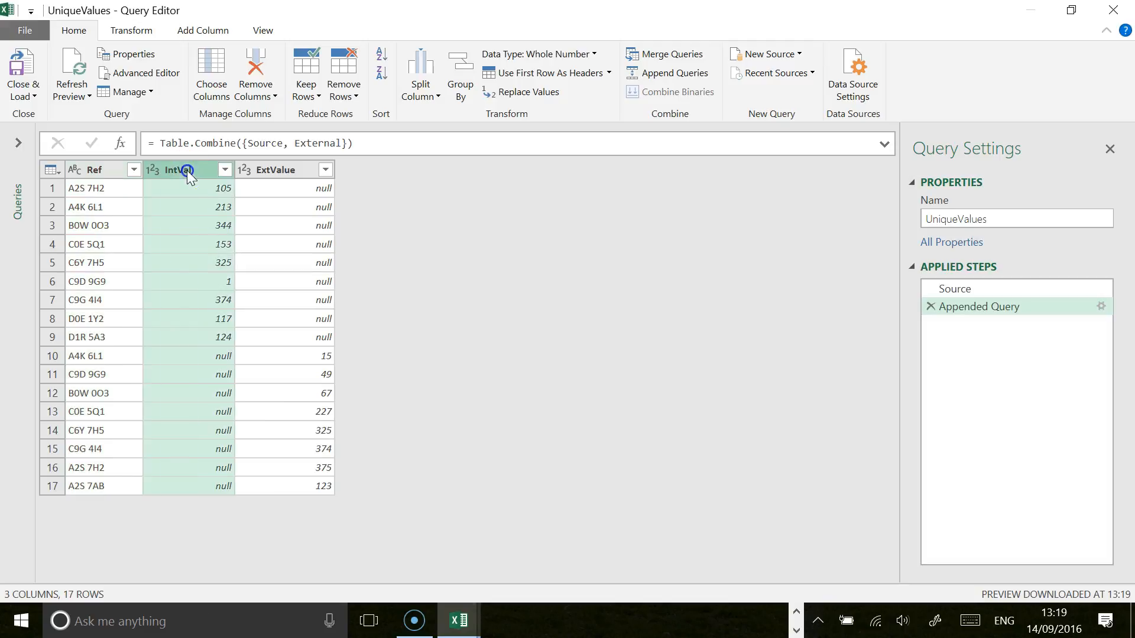
left_click(95, 171)
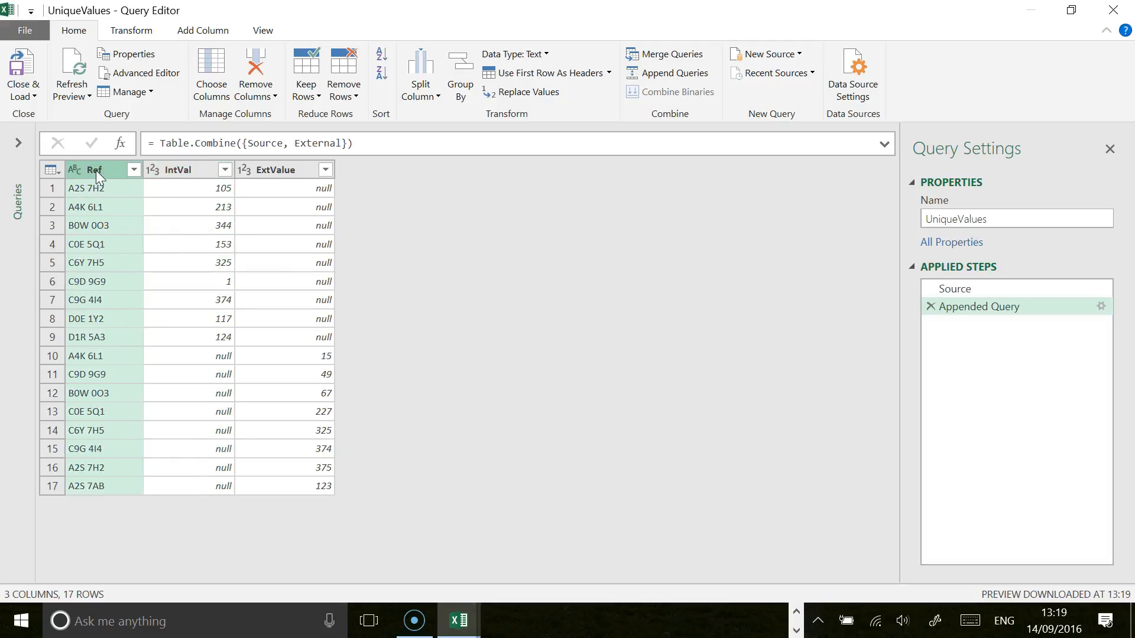
left_click(275, 96)
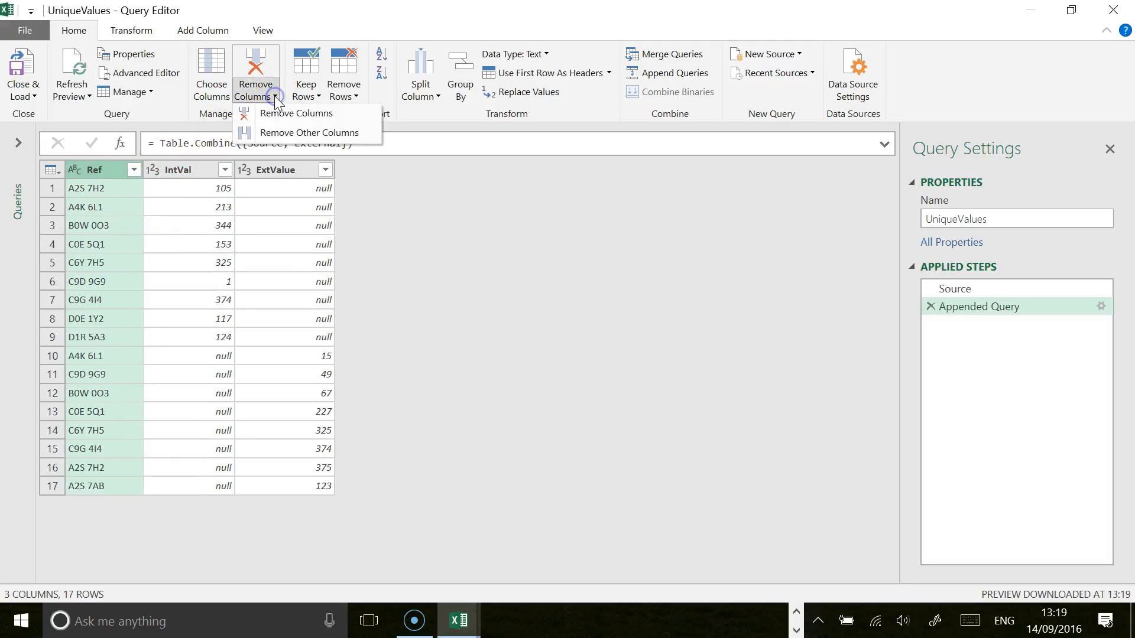
left_click(285, 136)
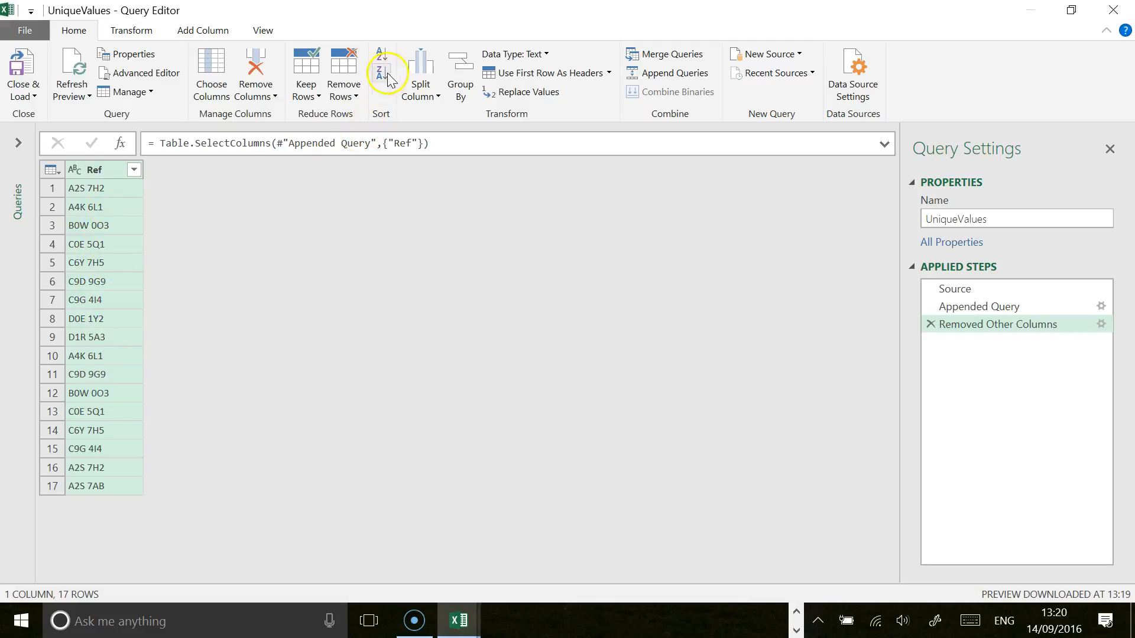
left_click(381, 55)
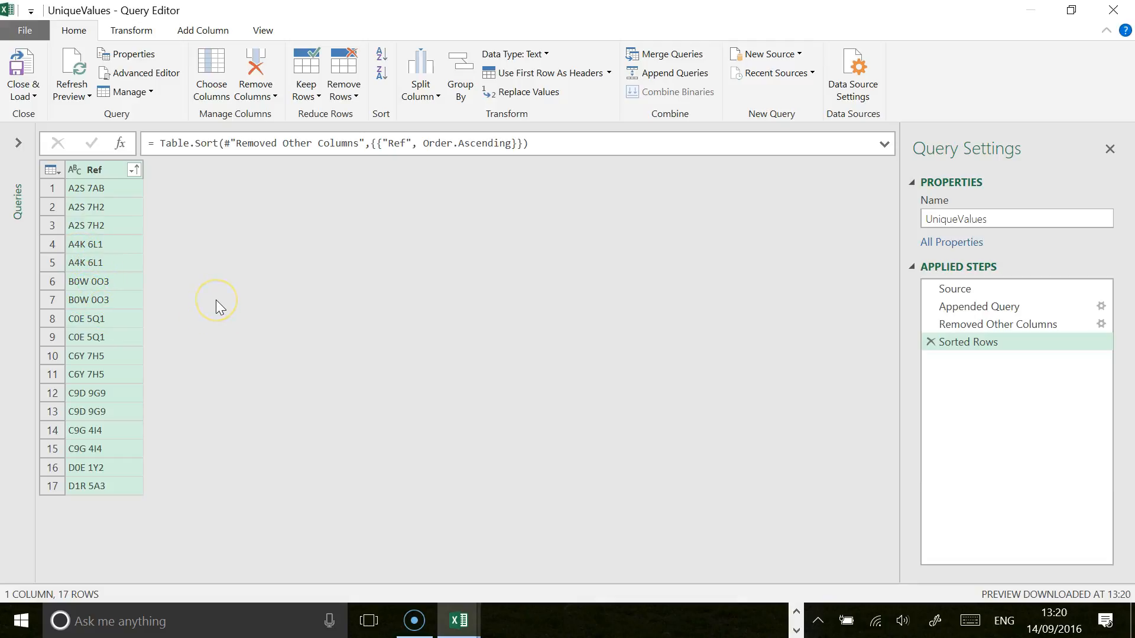
Step: Remove the duplicate Ref rows from the UniqueValues query and load it to the workbook as a connection only
left_click(350, 97)
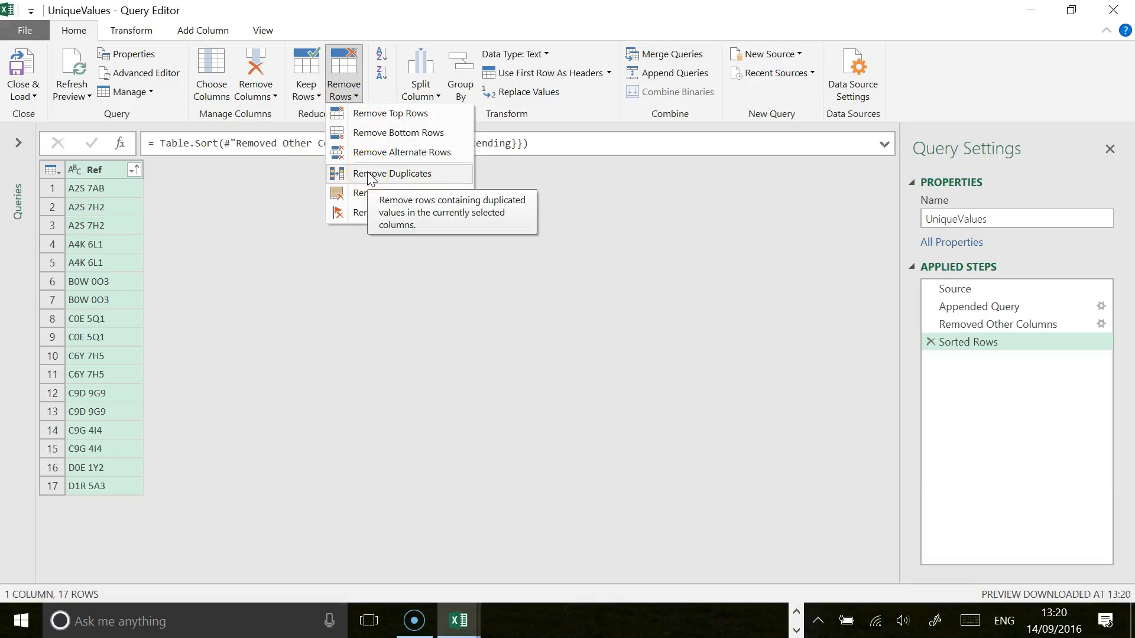
left_click(370, 176)
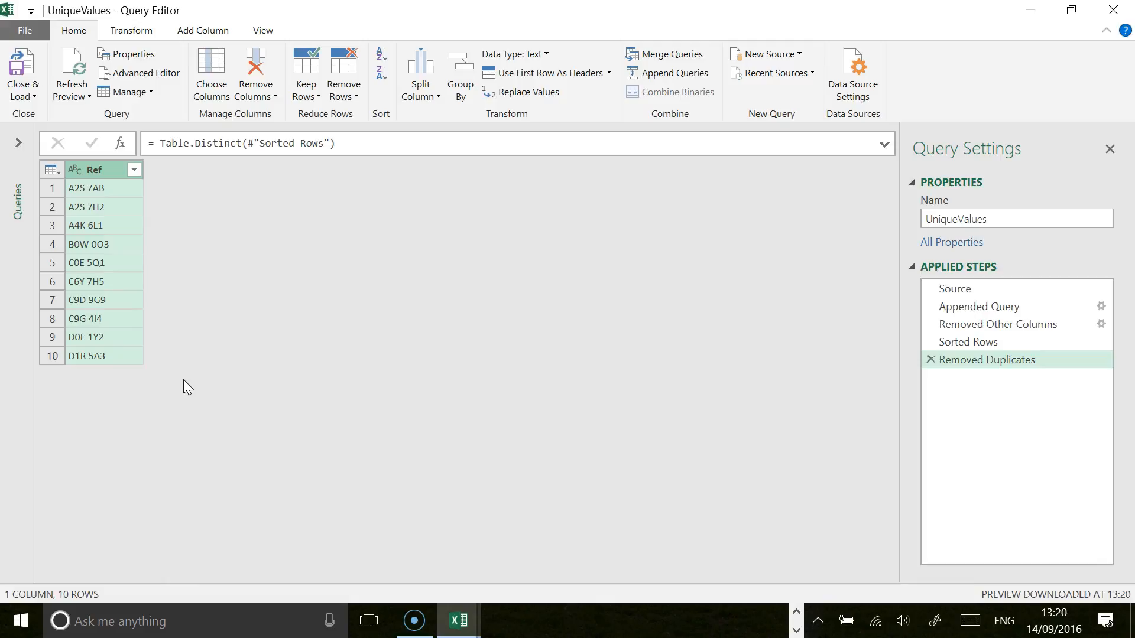
left_click(34, 98)
left_click(76, 133)
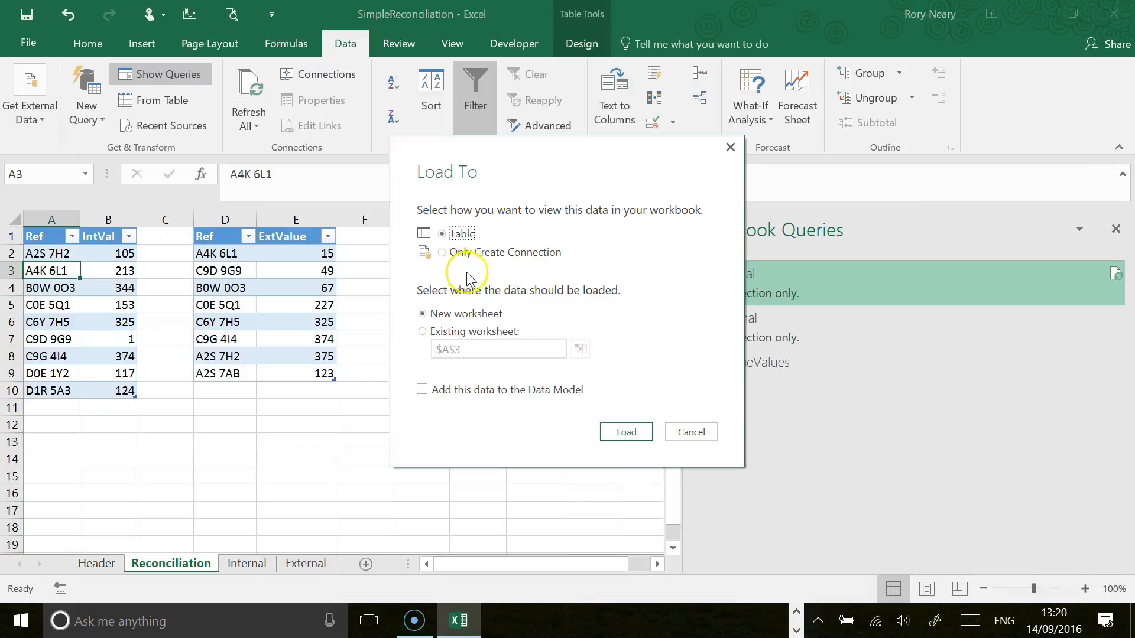
left_click(442, 253)
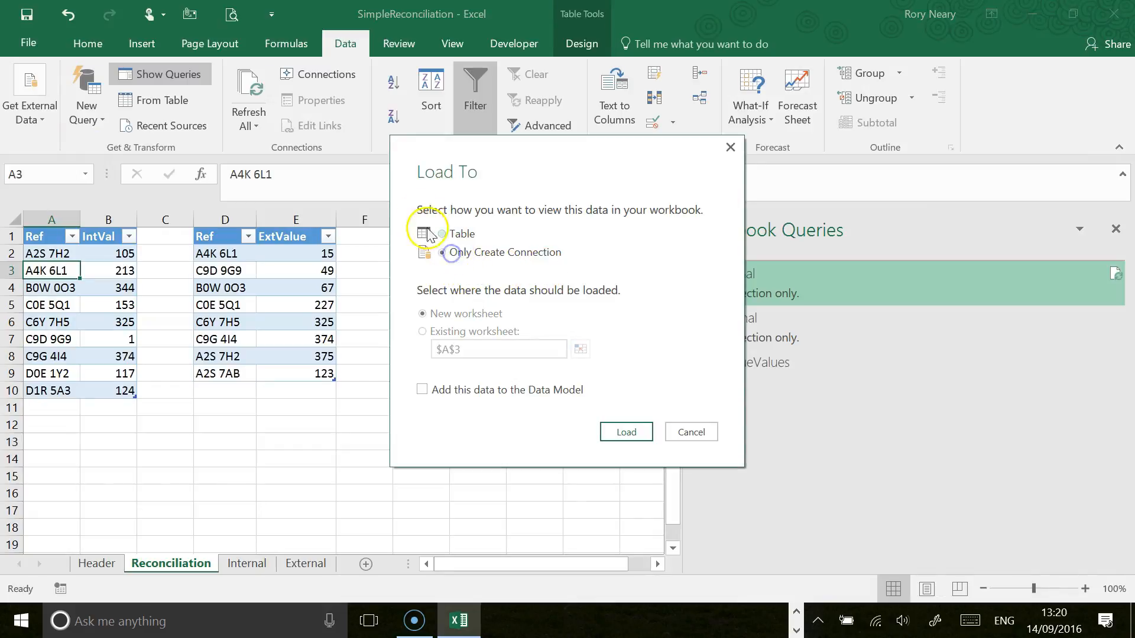
left_click(628, 434)
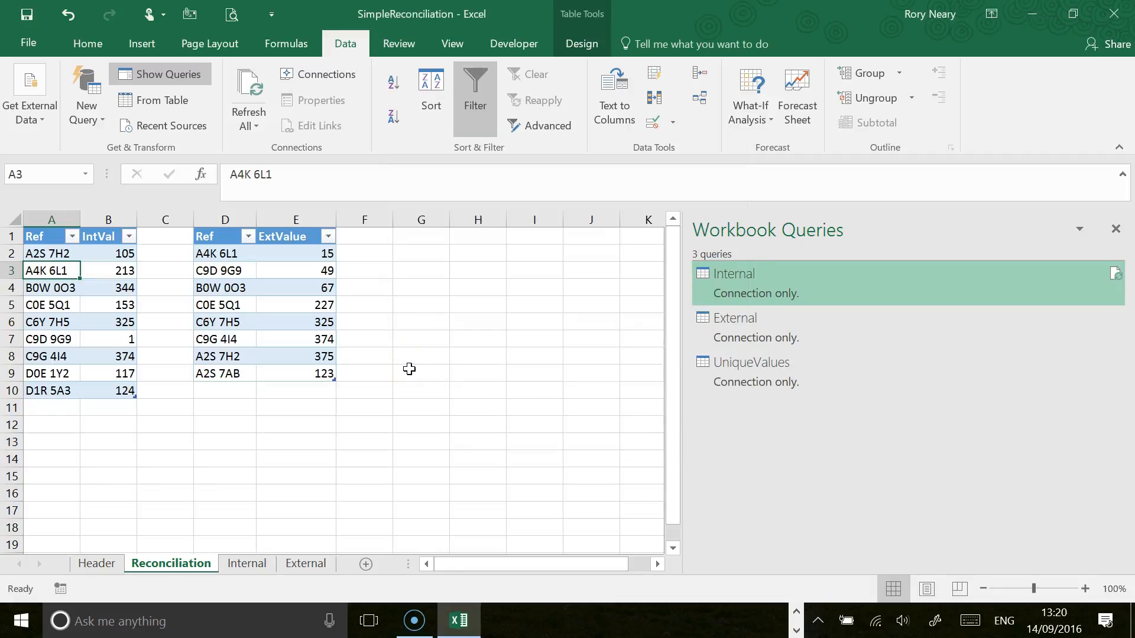
Step: Save the workbook under the new name SimpleReconciliation_v2 in the Reconciliation folder
left_click(25, 43)
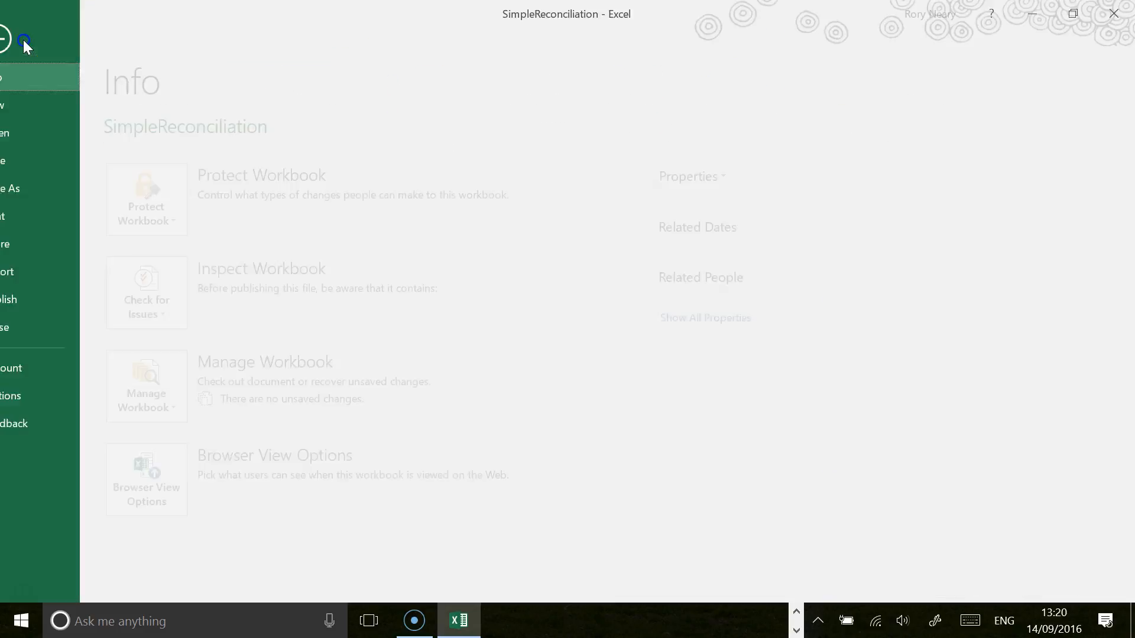
left_click(27, 191)
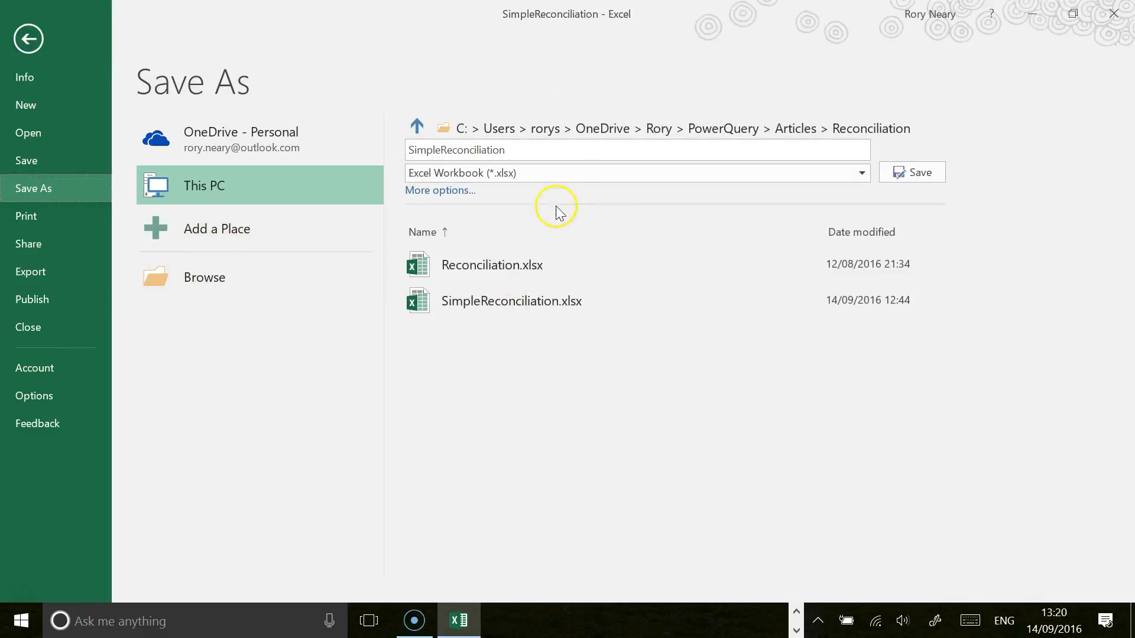
left_click(534, 150)
left_click(532, 150)
double_click(531, 150)
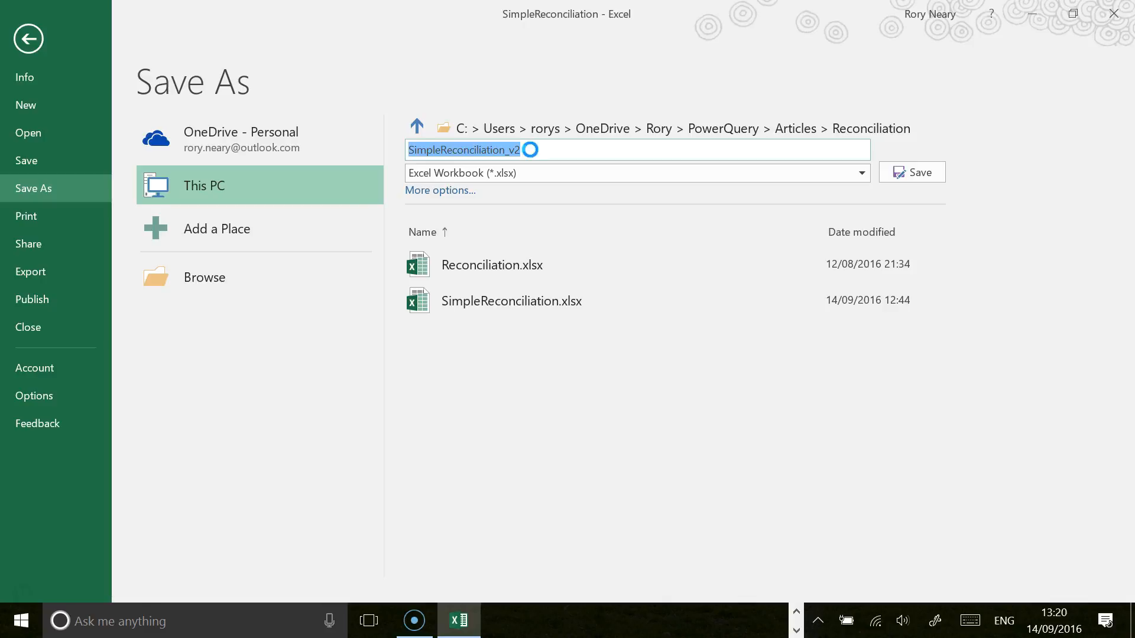
key("Return")
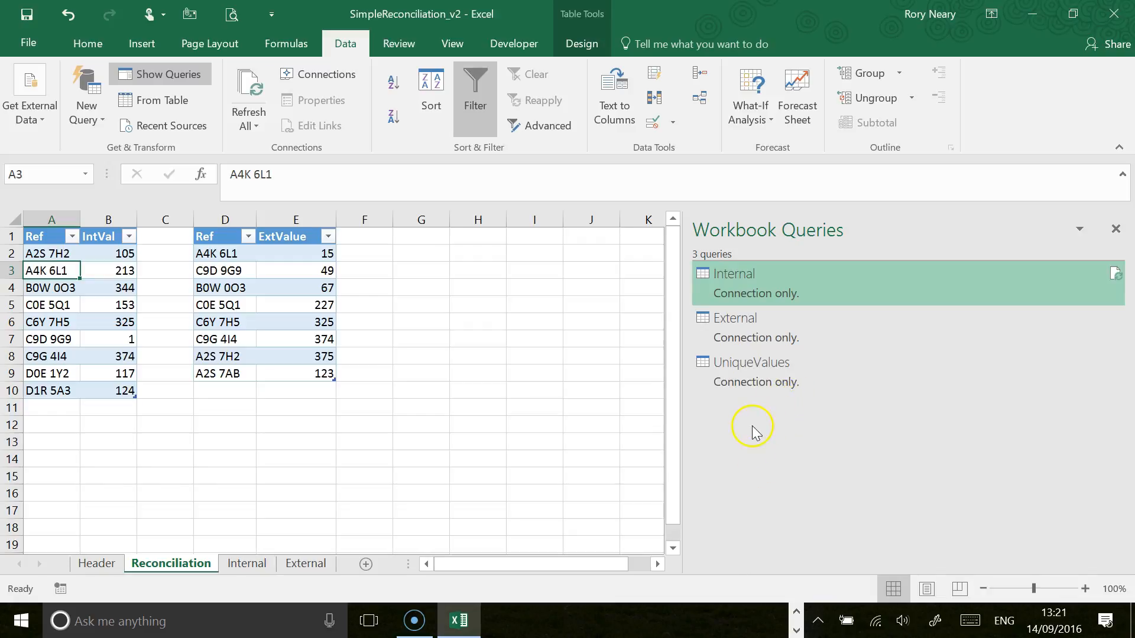
Step: Move the Internal query into a new query group named Tables and add the External query to the same group
right_click(769, 279)
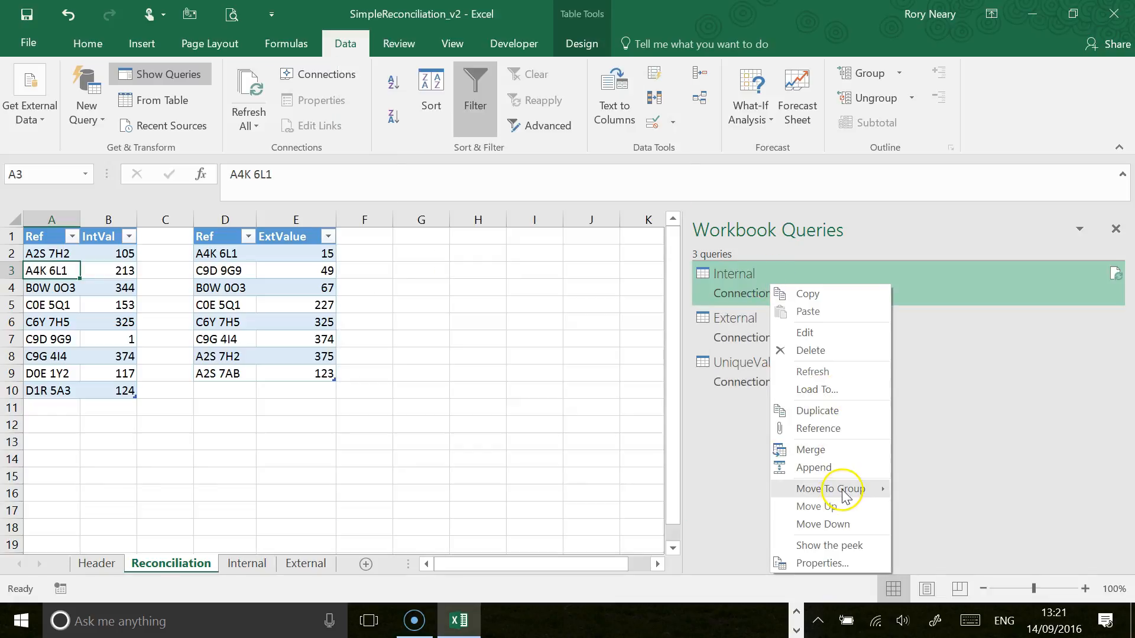
mouse_move(843, 492)
left_click(922, 492)
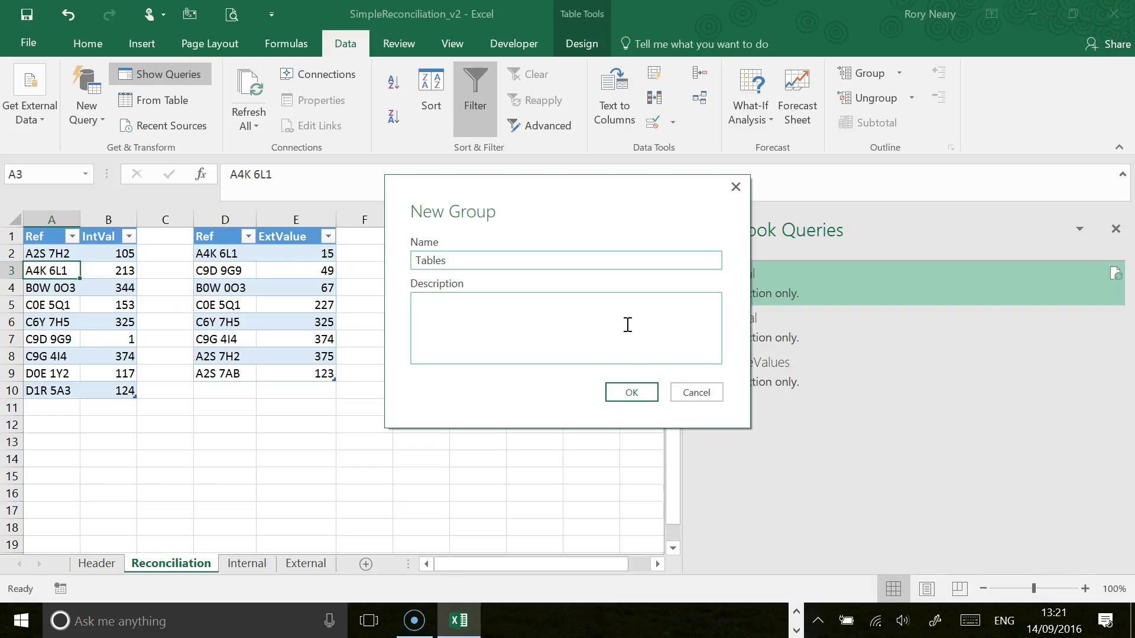
left_click(630, 393)
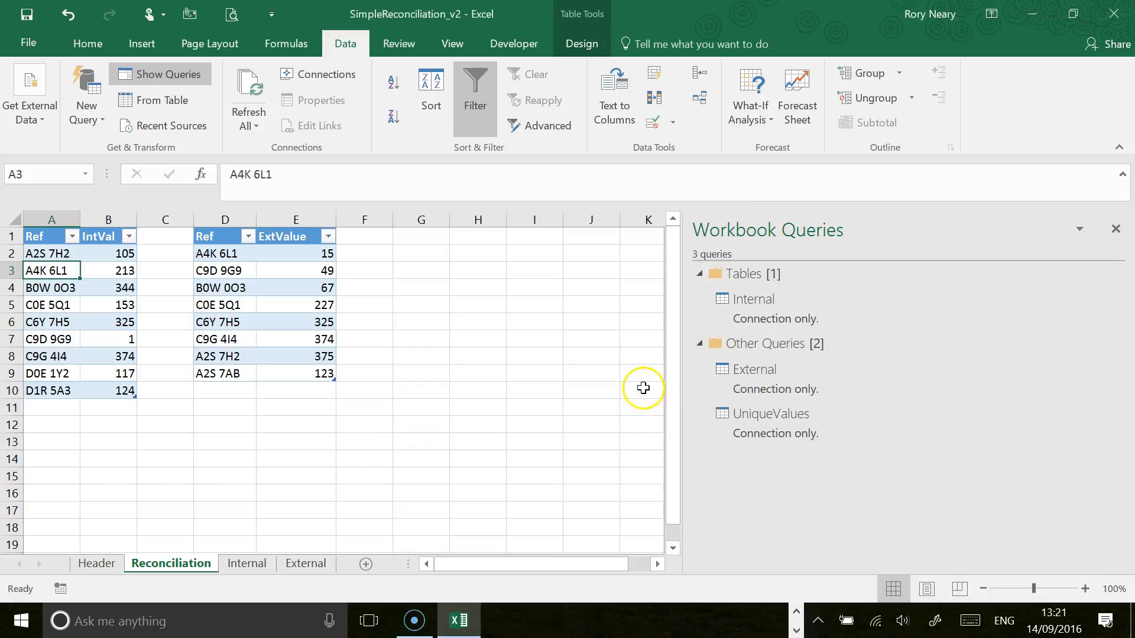
right_click(769, 386)
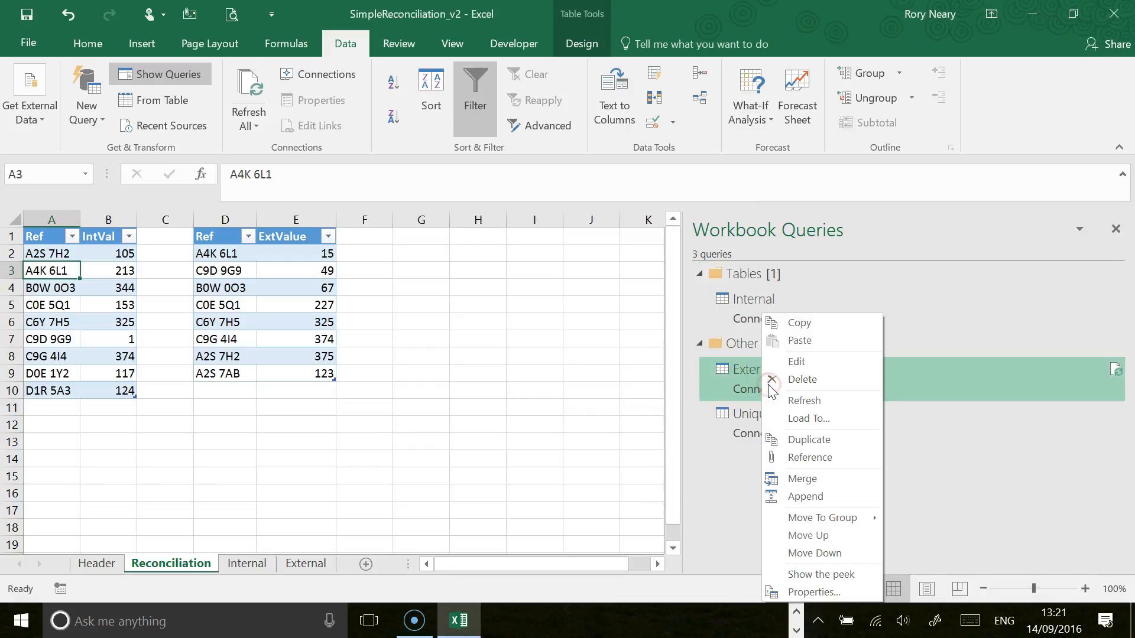
left_click(802, 517)
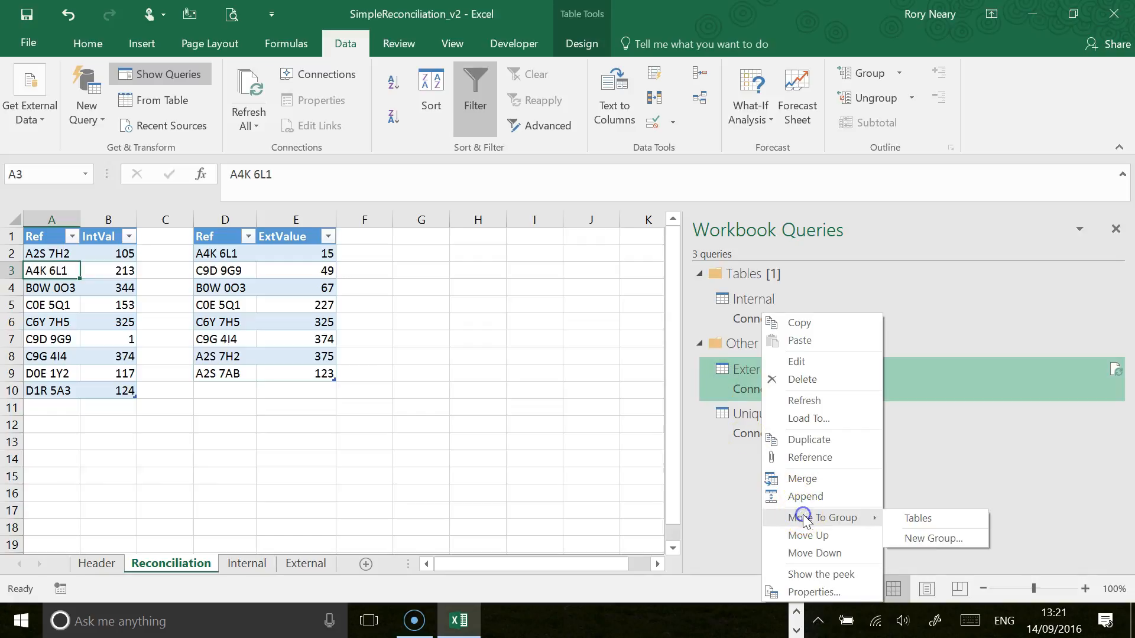
left_click(915, 519)
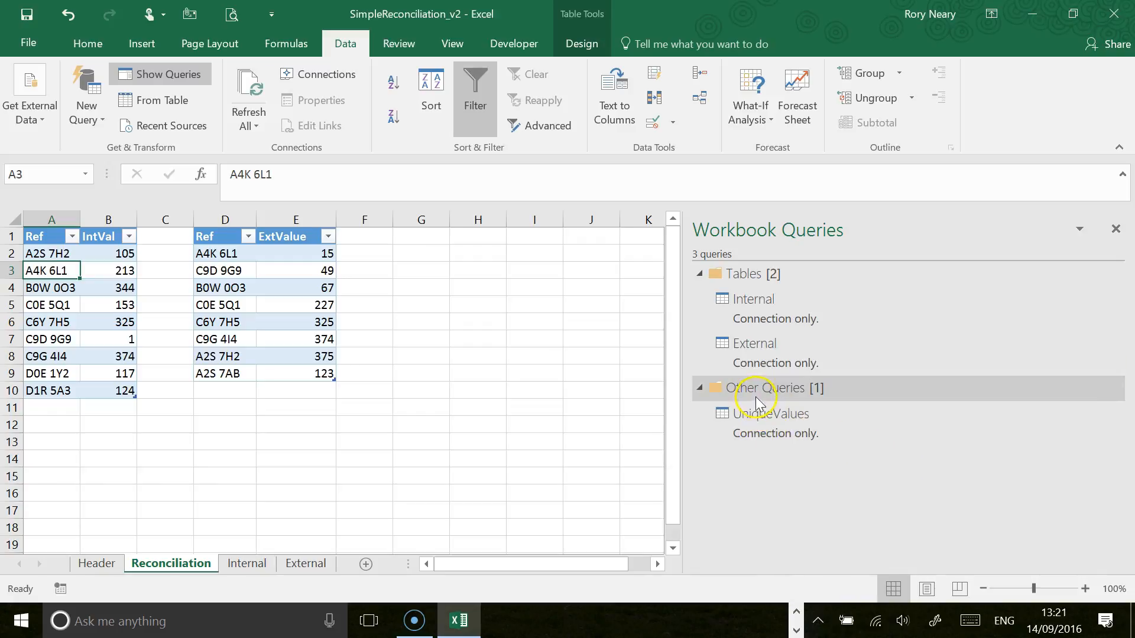
Step: Move the UniqueValues query into a new query group named Staging
right_click(768, 424)
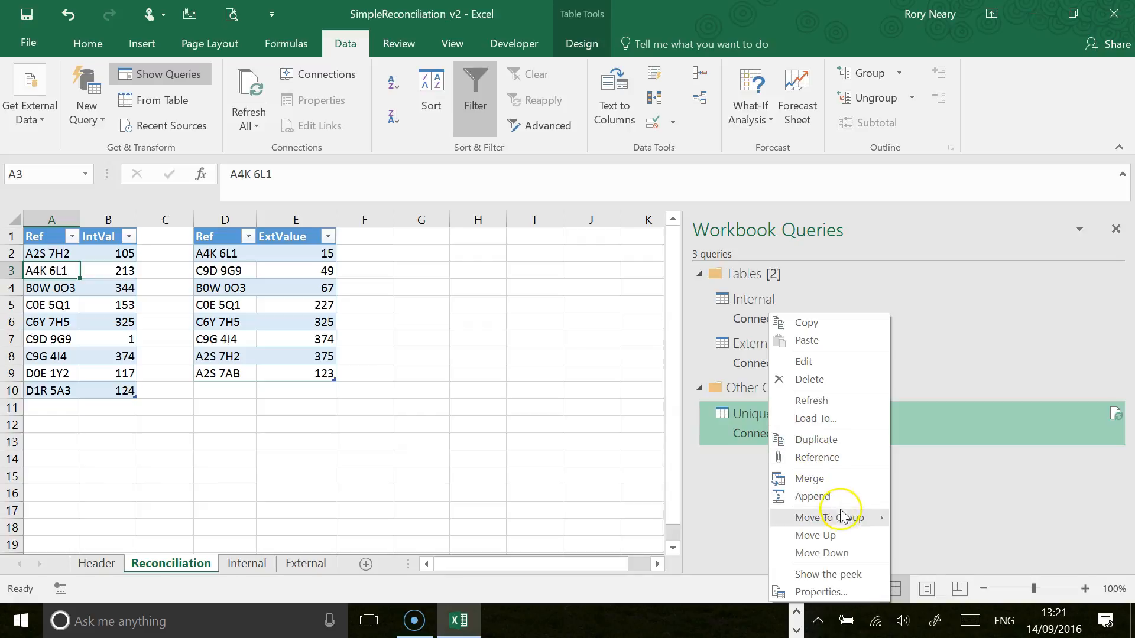
mouse_move(845, 516)
left_click(940, 538)
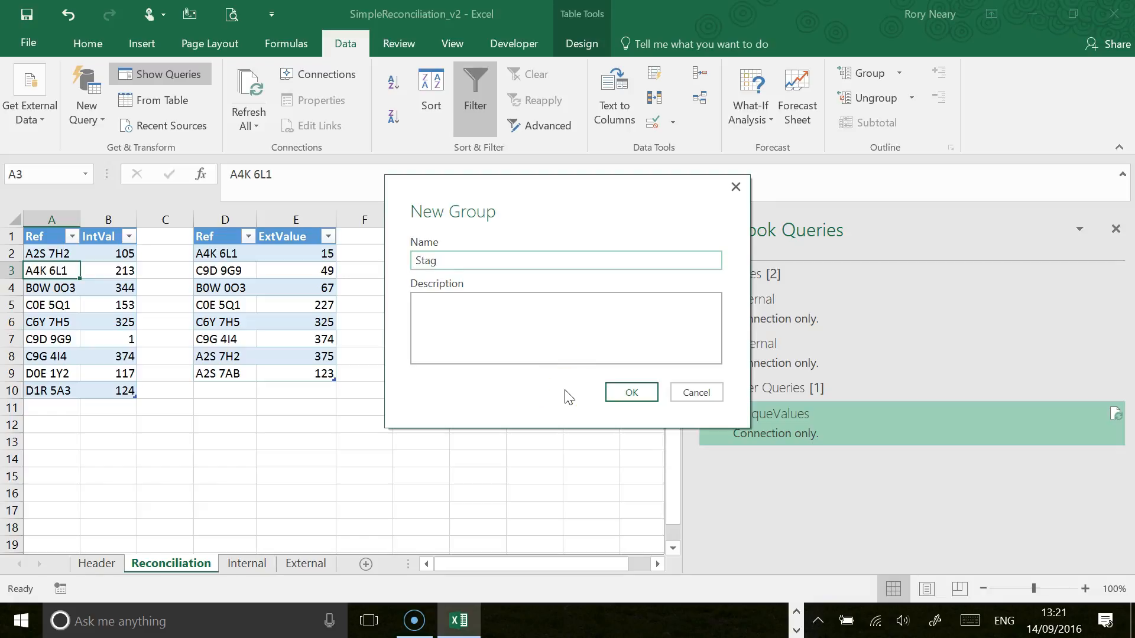
type("Staging")
left_click(637, 391)
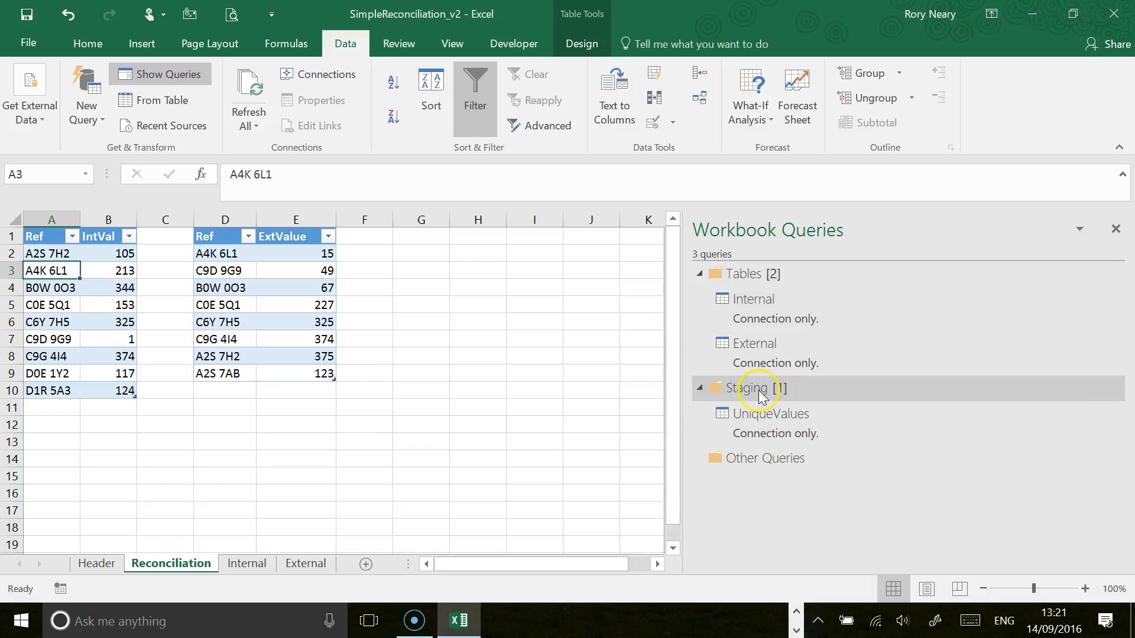
Step: Move the Staging group above the Tables group and save the workbook
right_click(762, 396)
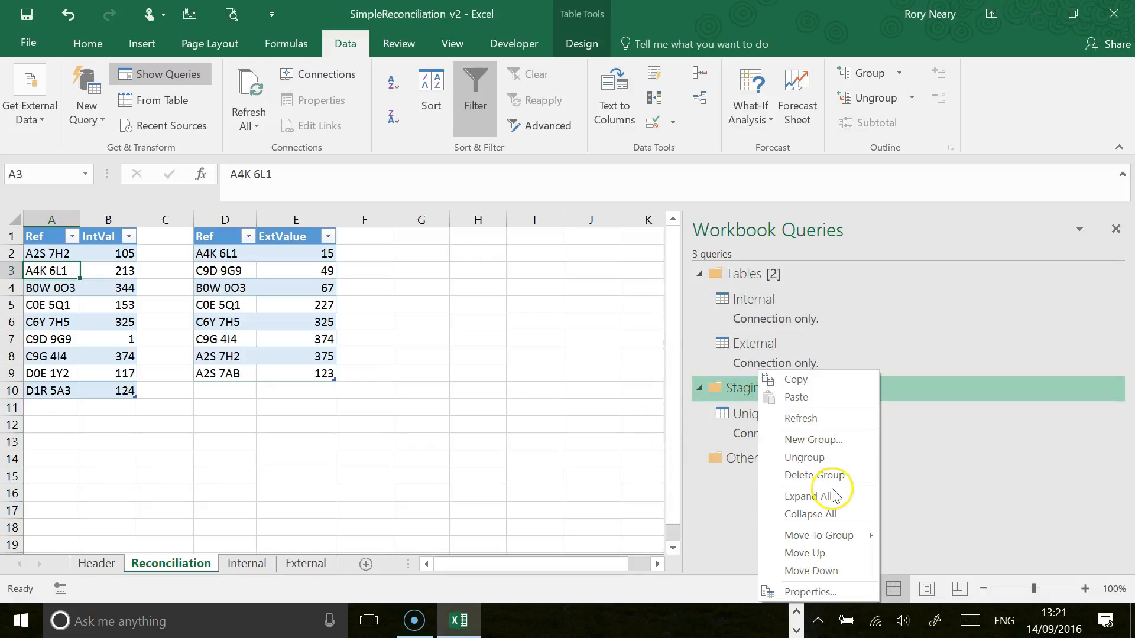
left_click(827, 553)
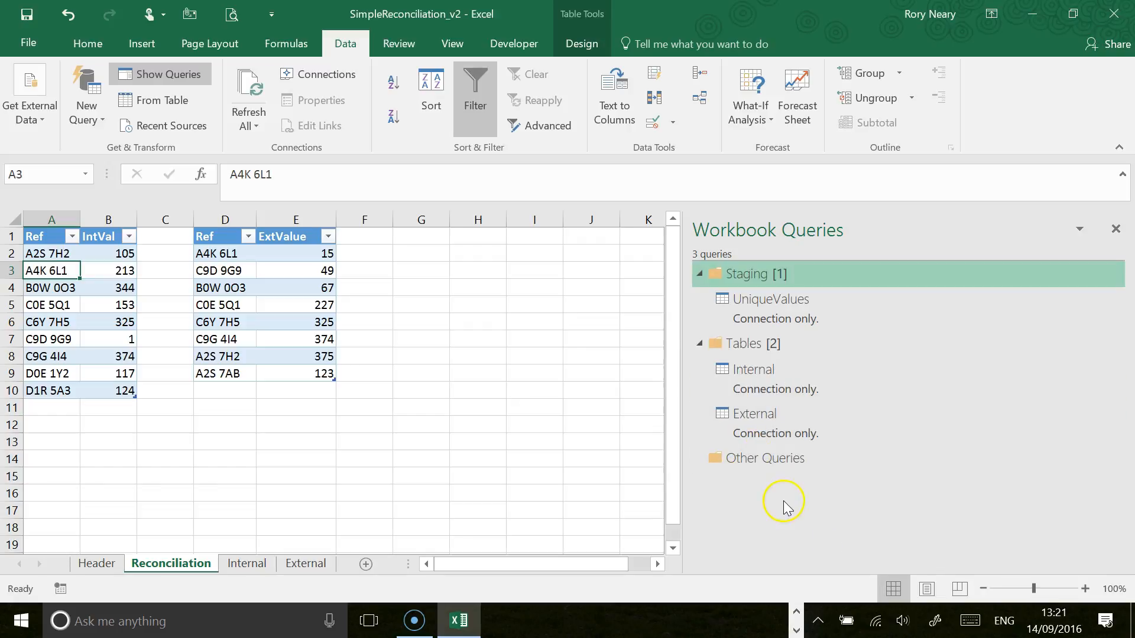
left_click(26, 18)
Step: Create a new query that references UniqueValues and name it Reconciliation
mouse_move(746, 308)
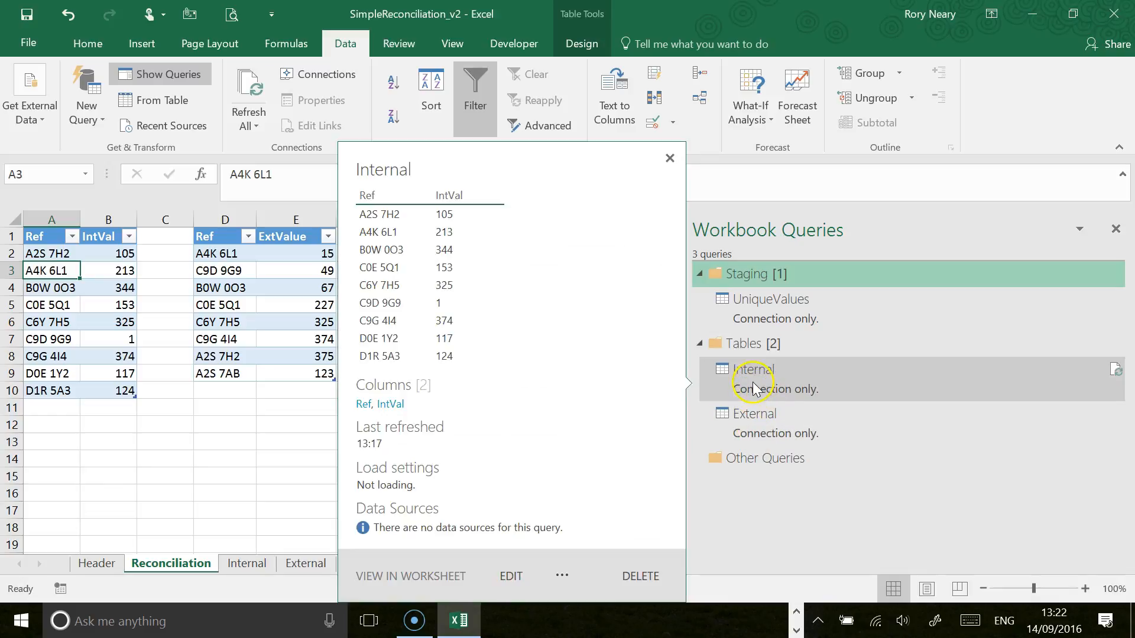
mouse_move(759, 437)
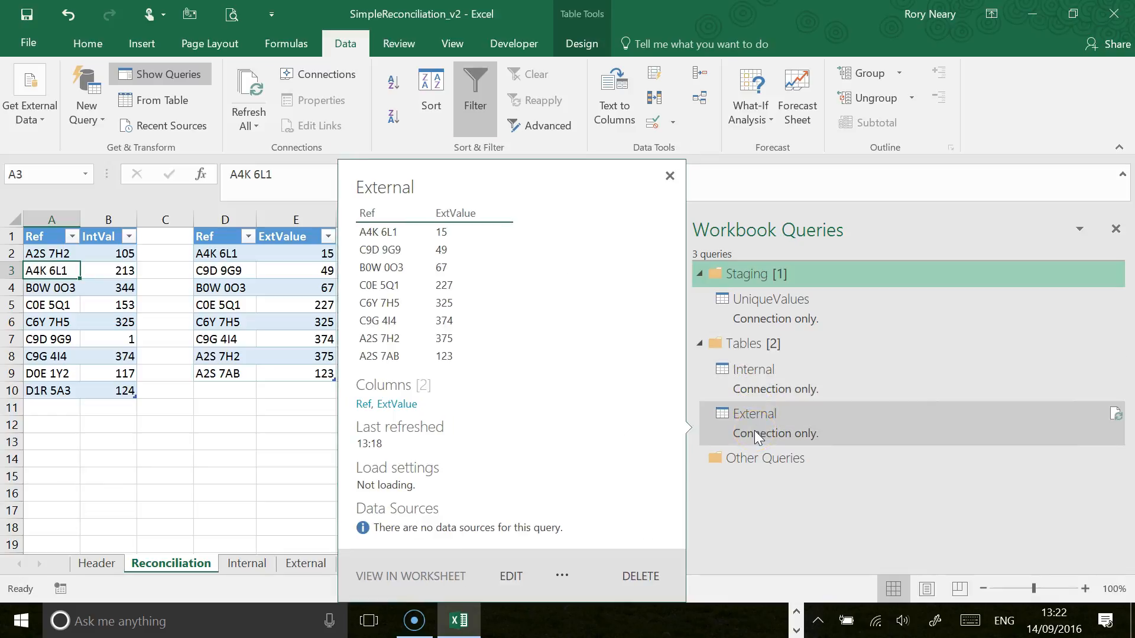
right_click(788, 314)
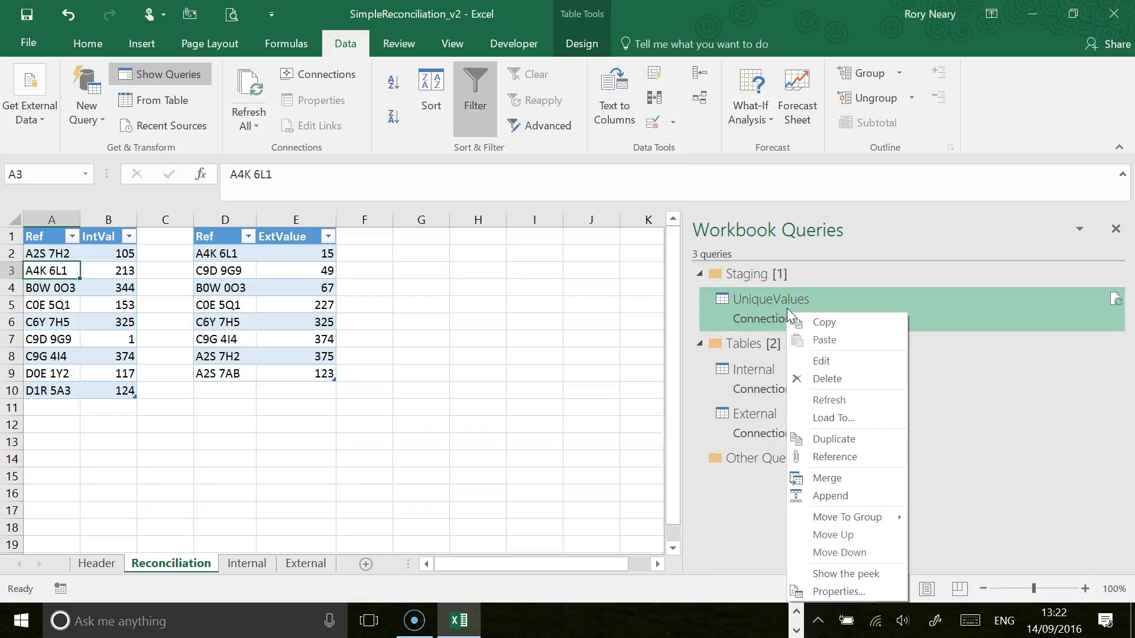
left_click(855, 458)
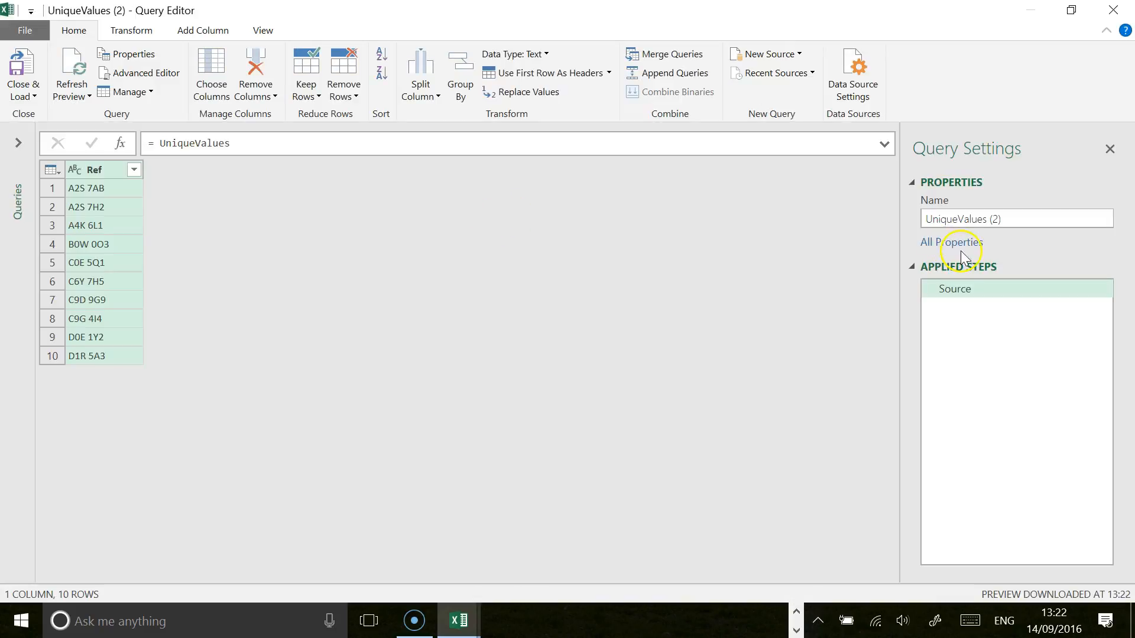
left_click(1008, 217)
type("Re")
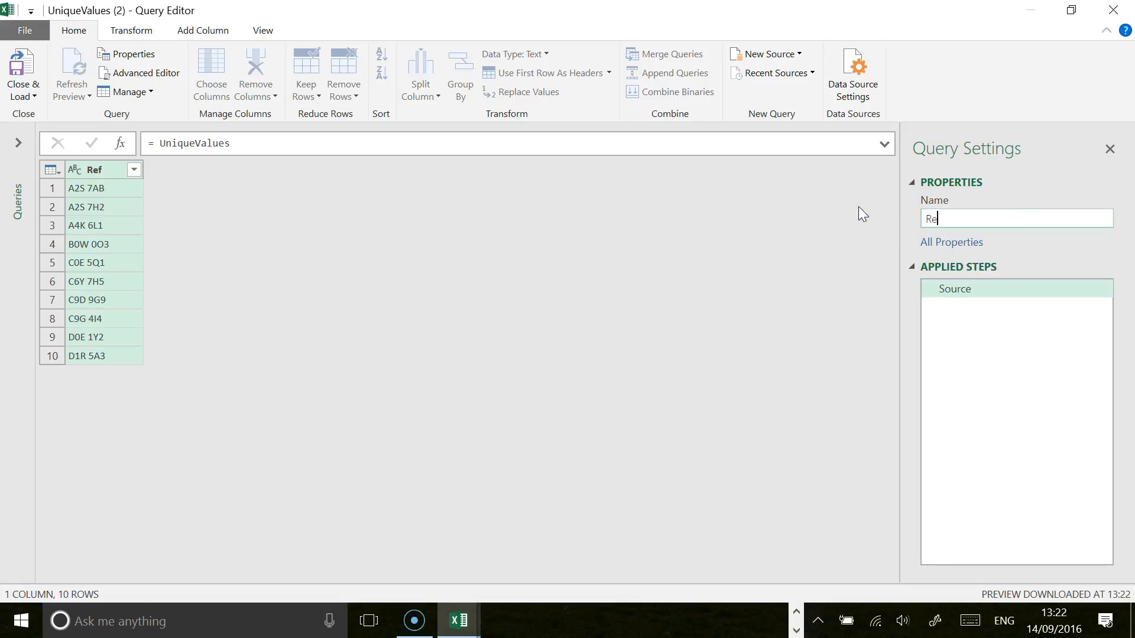
type("conciliation")
key("Return")
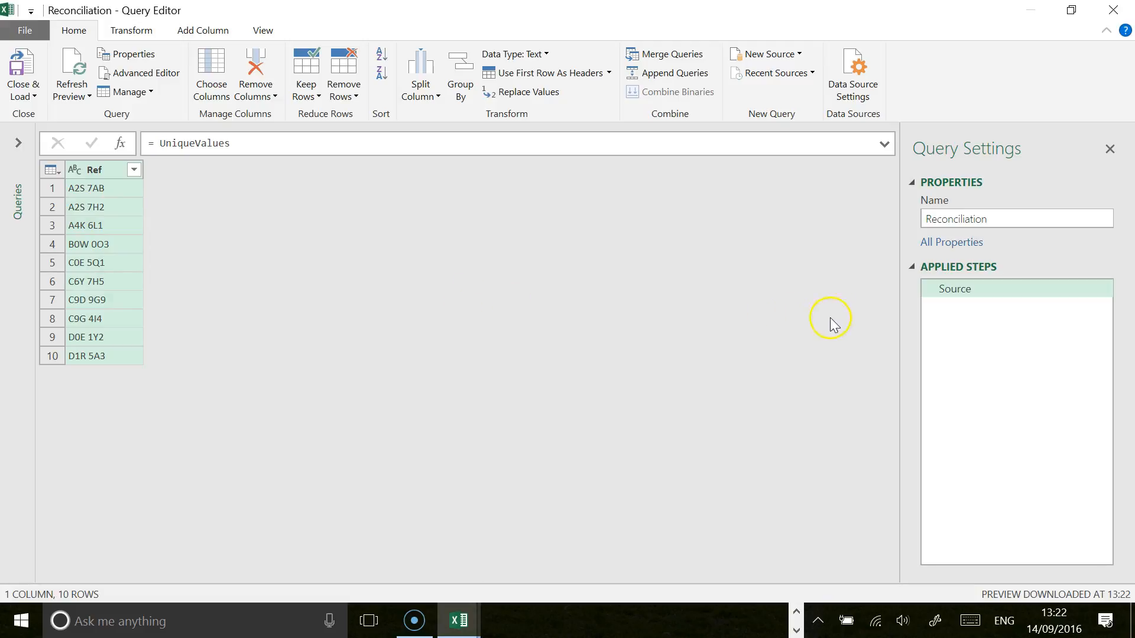
Step: Merge the Internal query into Reconciliation with a left outer join on Ref, and expand all its columns with the original column name as prefix
left_click(639, 59)
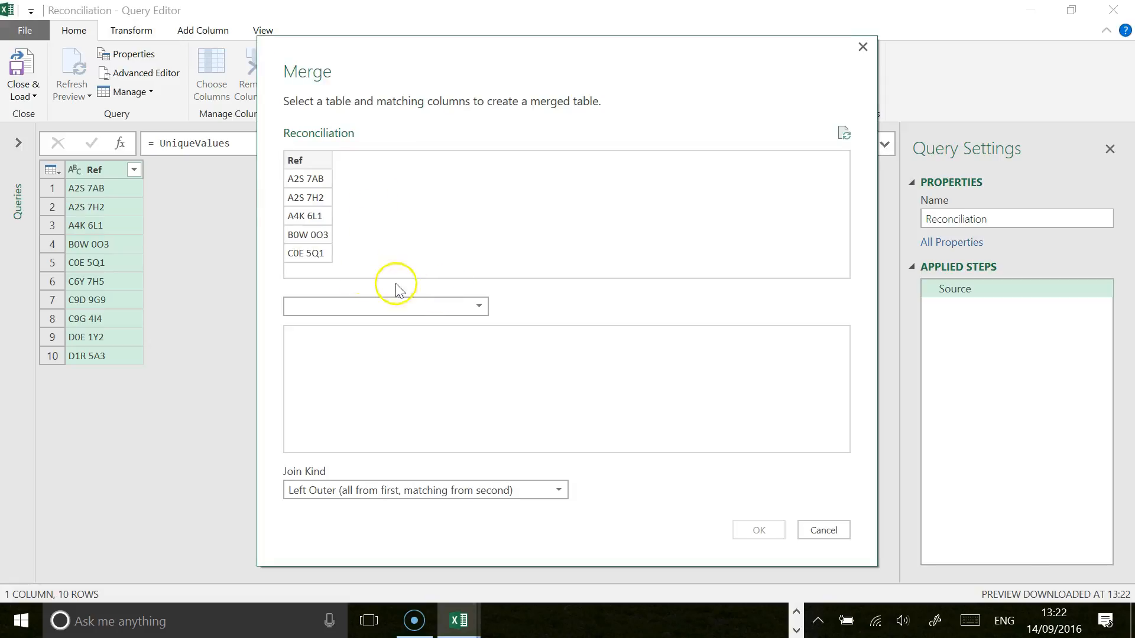
left_click(297, 160)
left_click(479, 306)
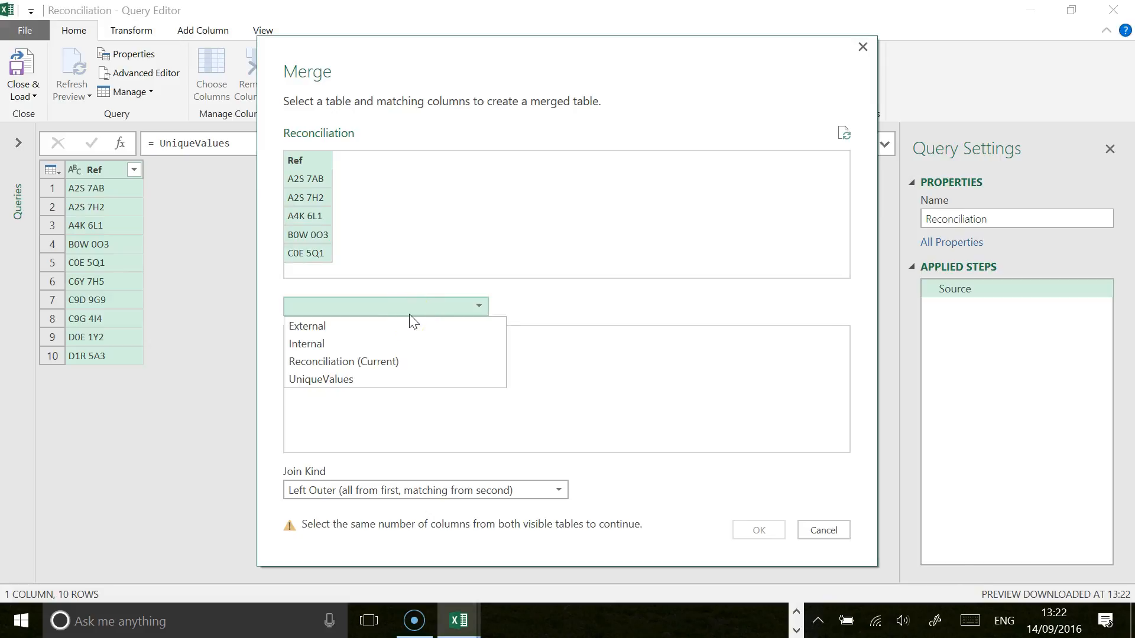
left_click(376, 323)
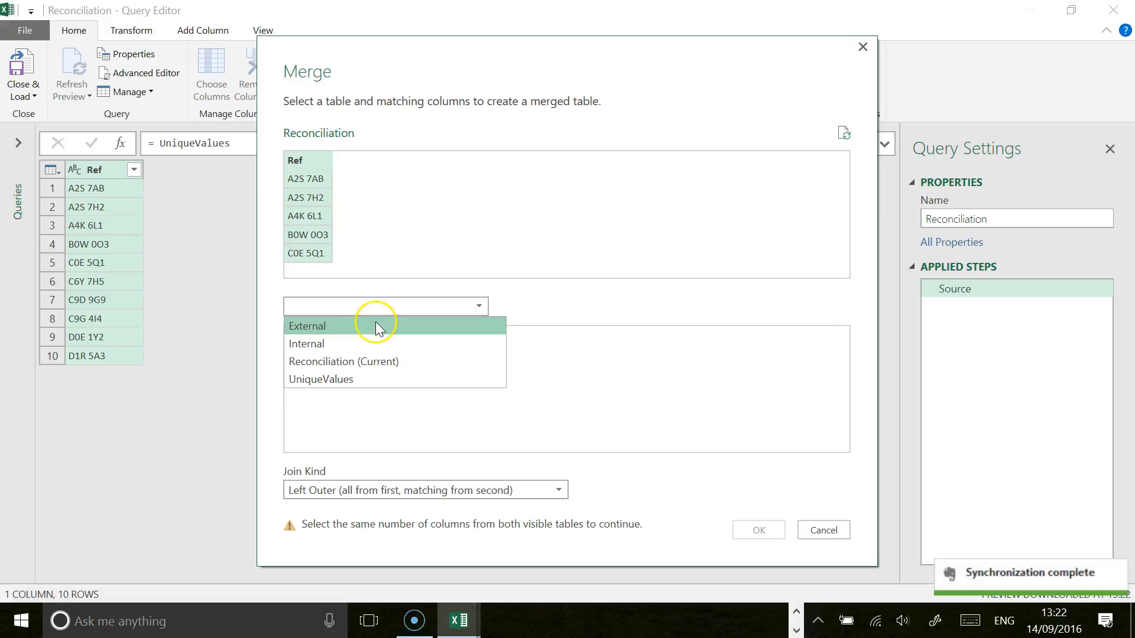
left_click(362, 345)
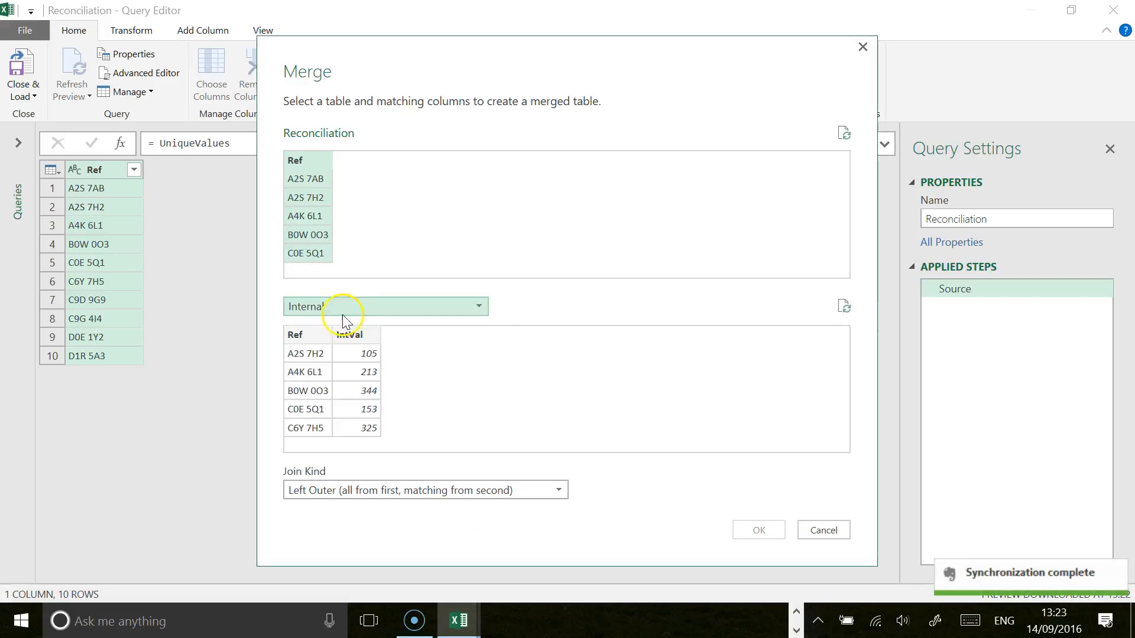
left_click(310, 337)
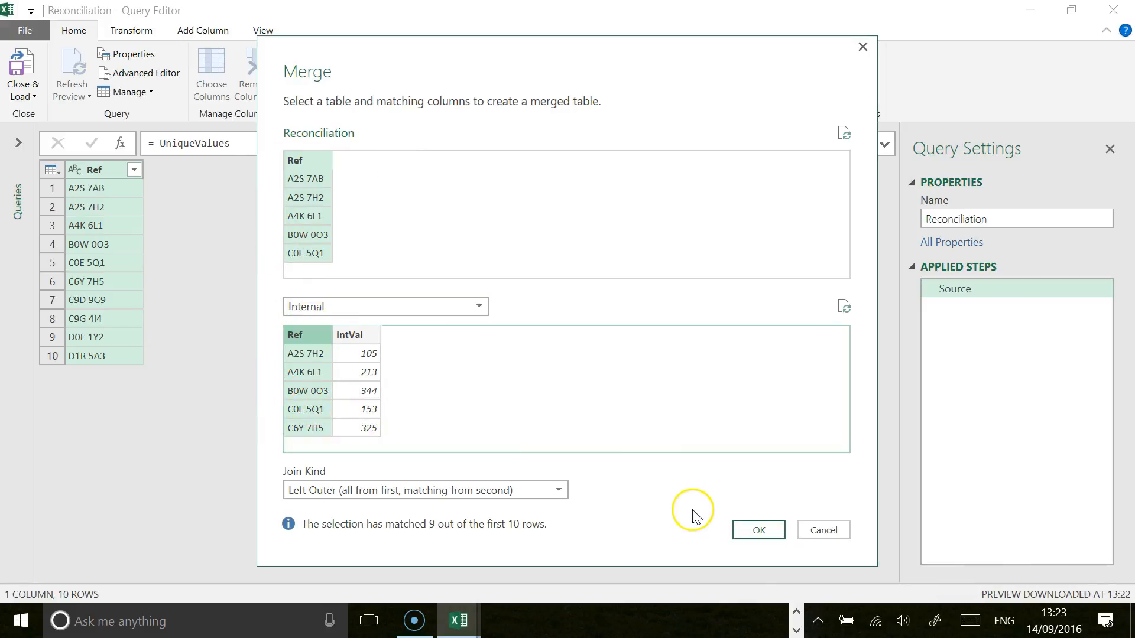
left_click(760, 532)
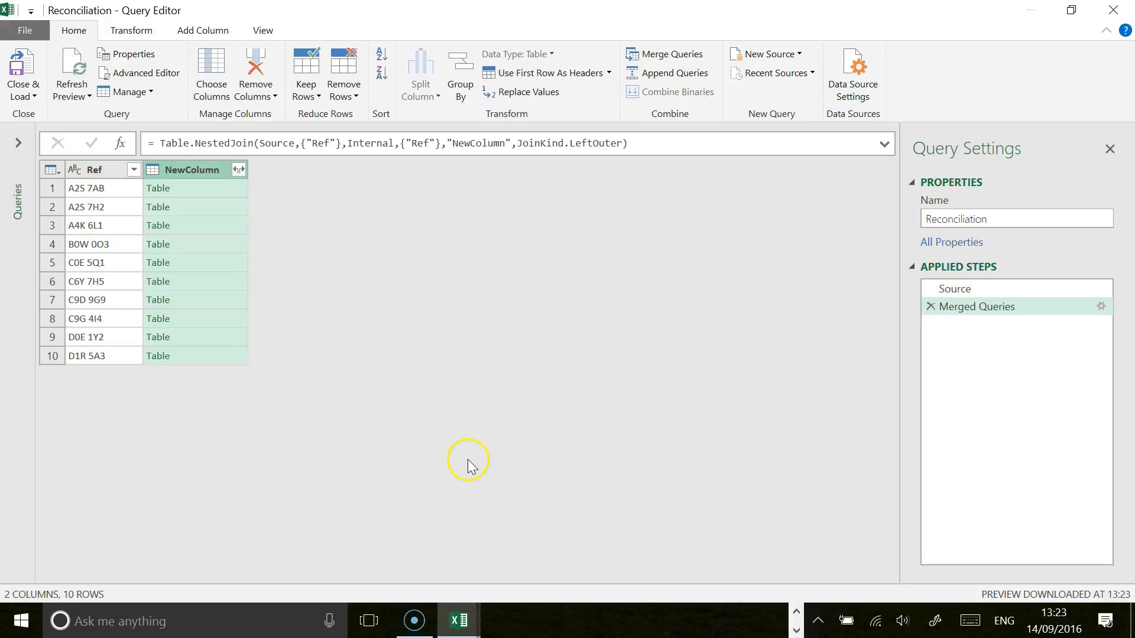
left_click(240, 169)
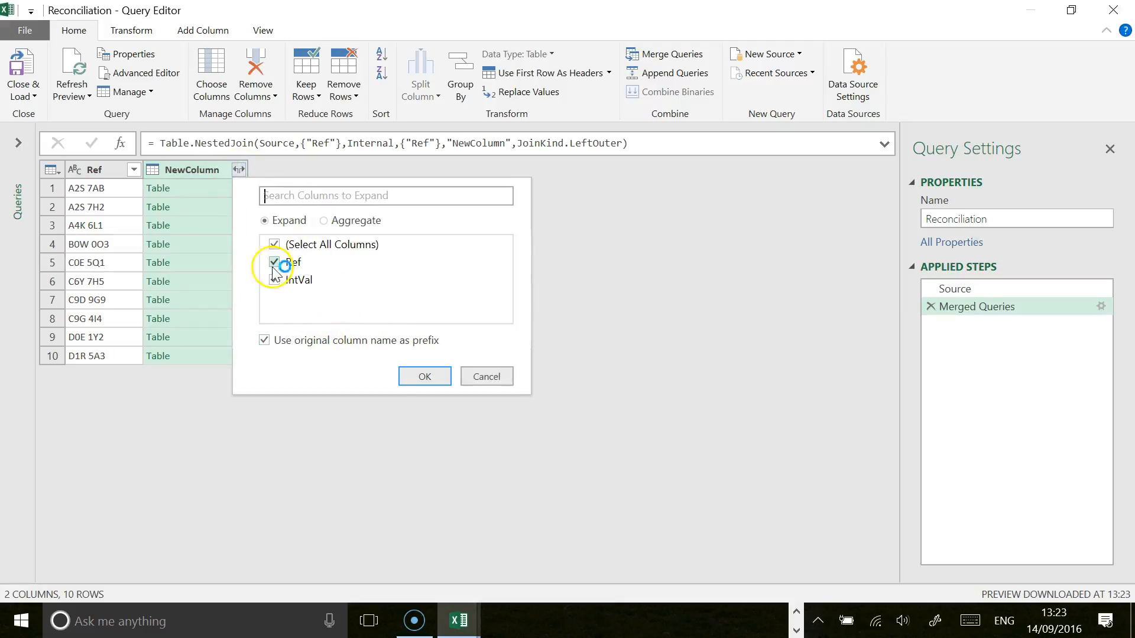
left_click(424, 378)
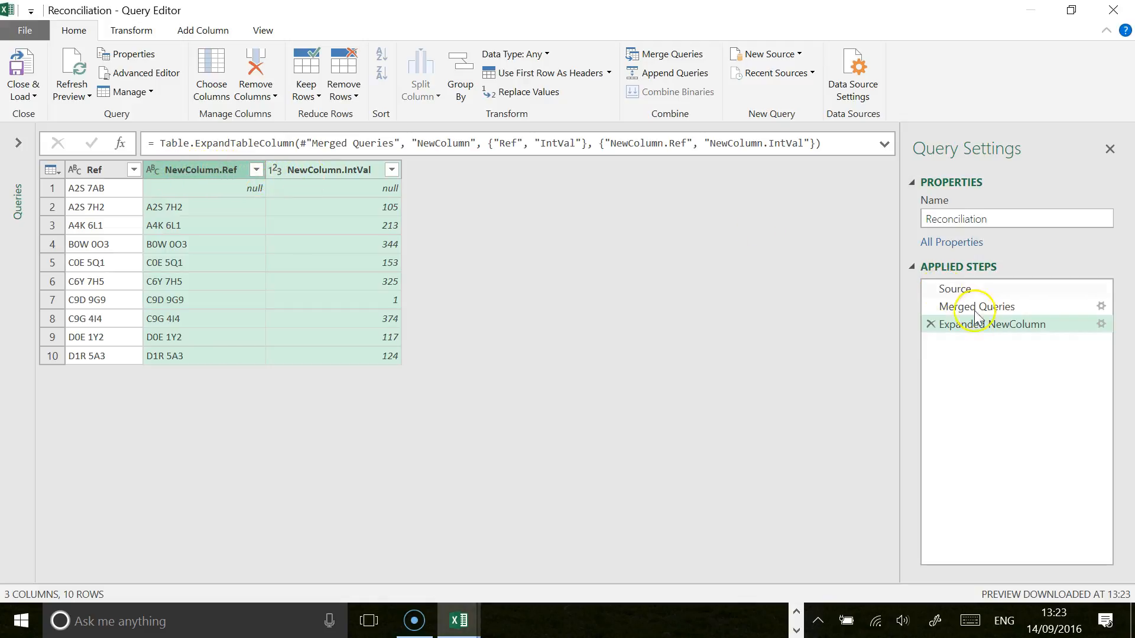
Step: Edit the expansion of the merged Internal data to include only IntVal, with the default column name prefix cleared
left_click(1100, 324)
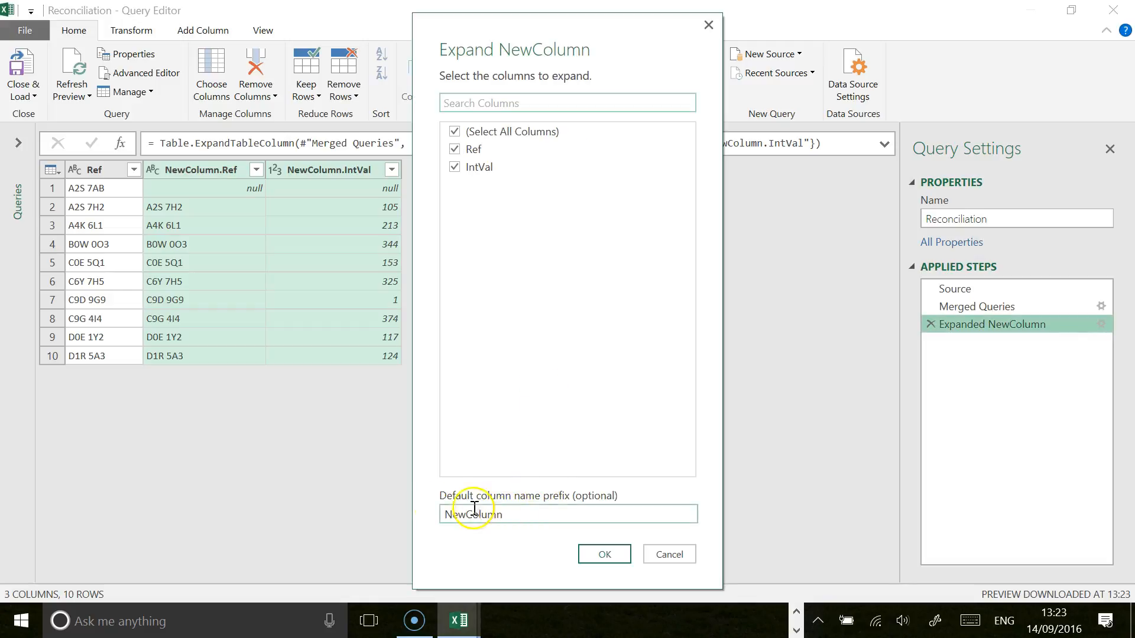
left_click_drag(548, 511, 451, 501)
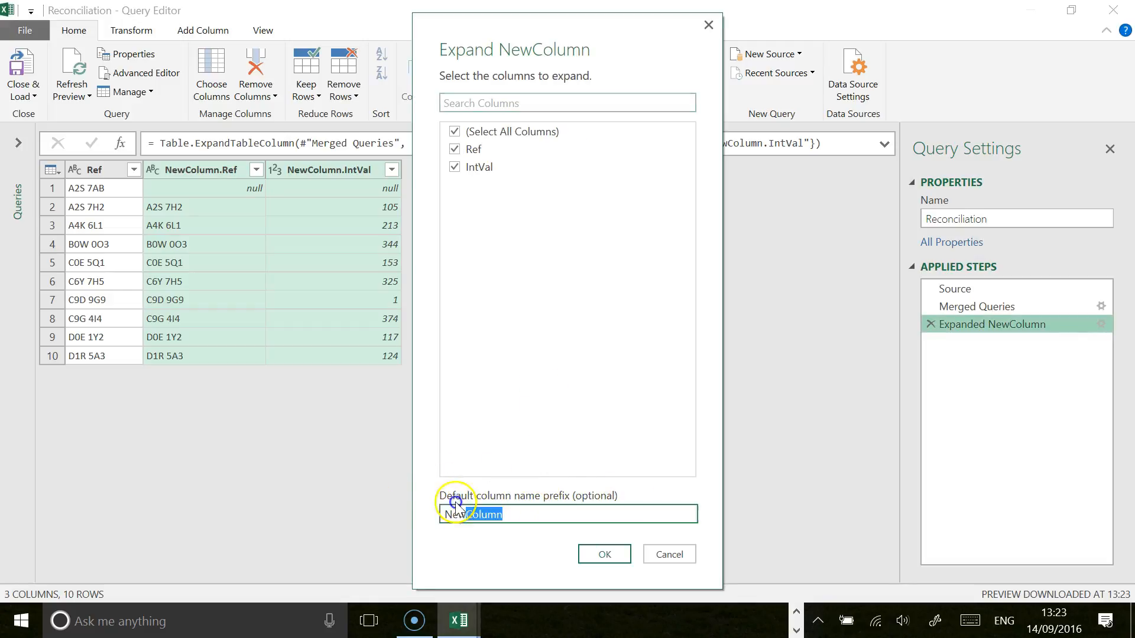
key("BackSpace")
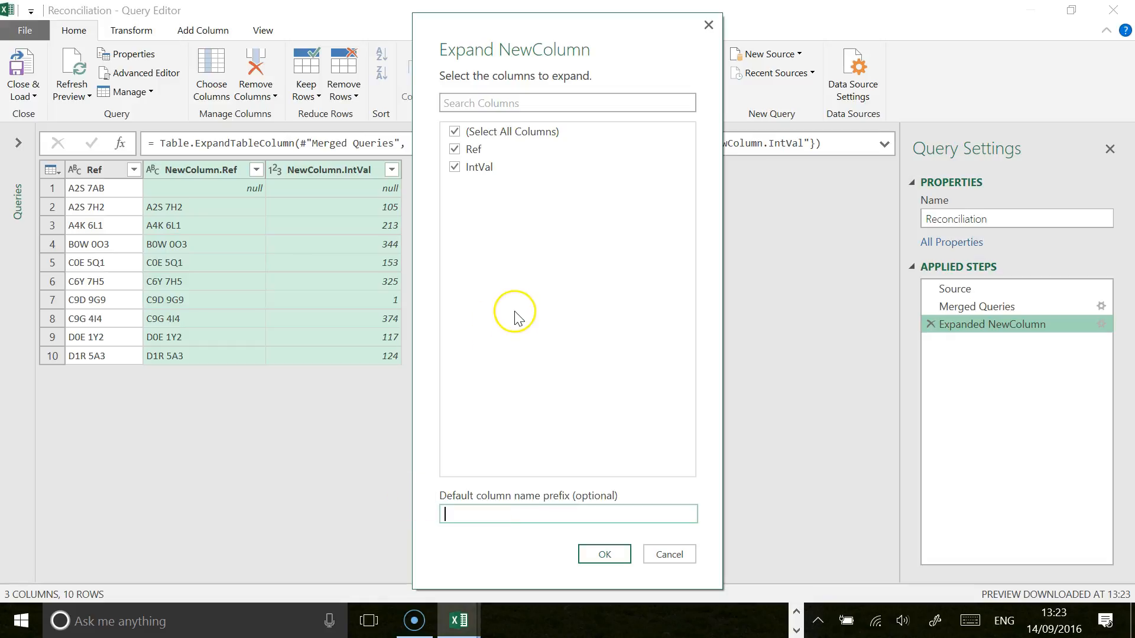
left_click(573, 304)
left_click(454, 149)
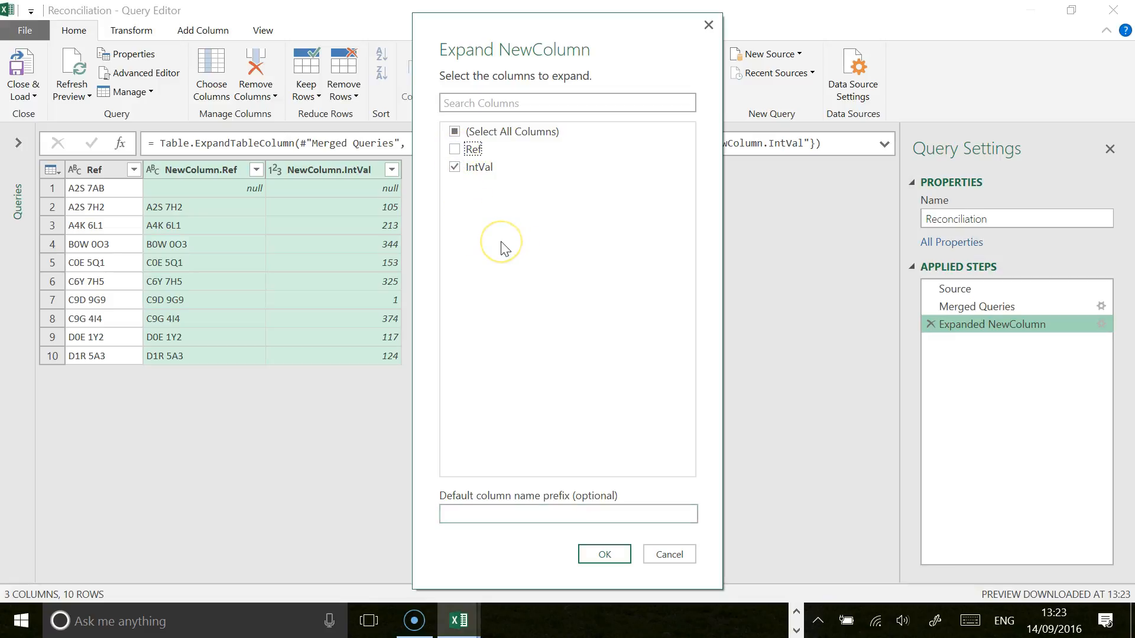
left_click(606, 554)
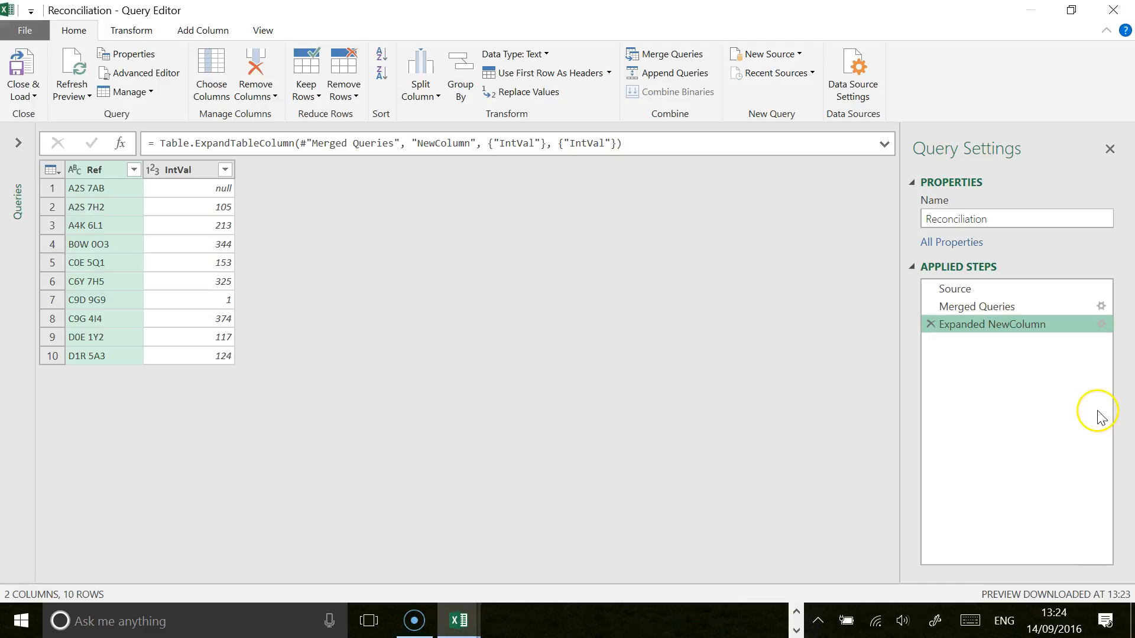
Step: Merge the External query into Reconciliation with a left outer join, matching on the Ref column of both tables
left_click(666, 52)
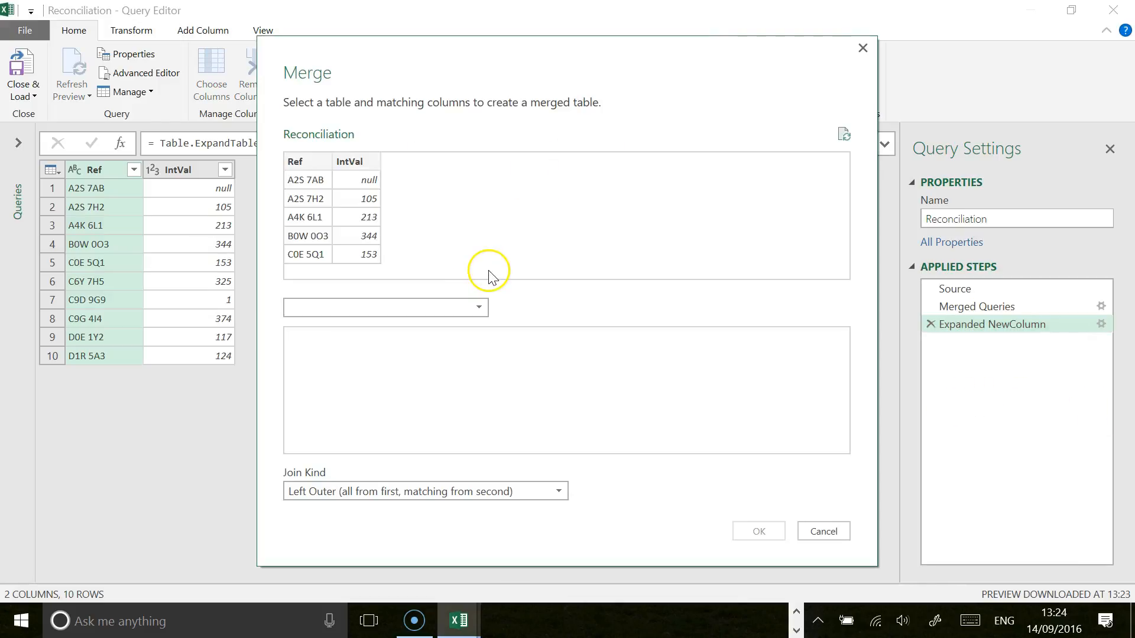
left_click(479, 306)
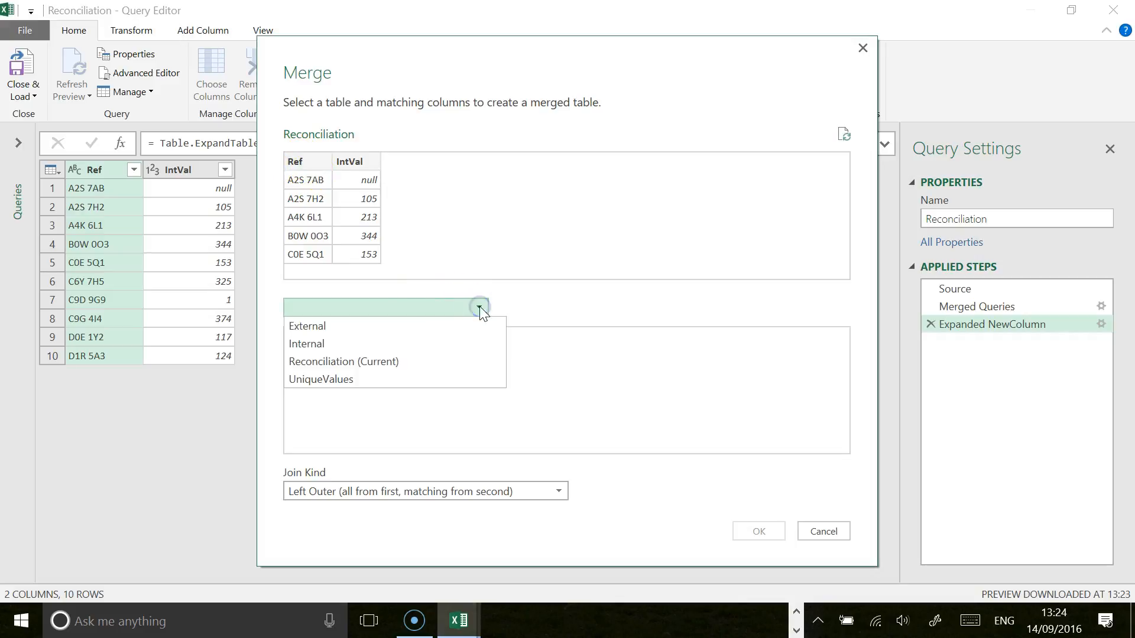
left_click(356, 325)
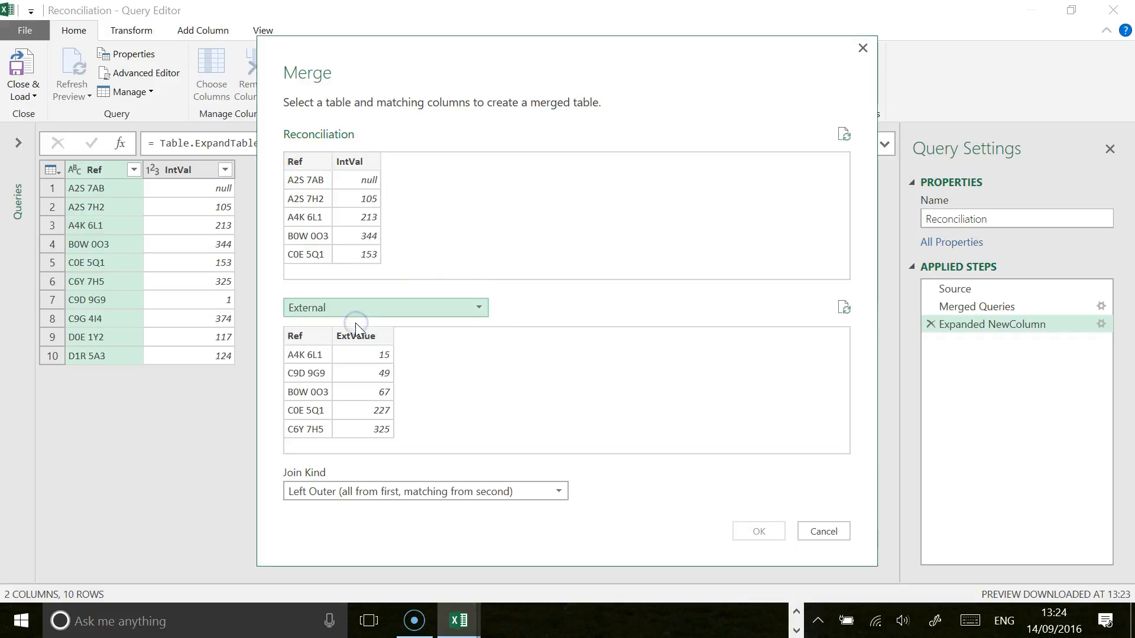
left_click(310, 167)
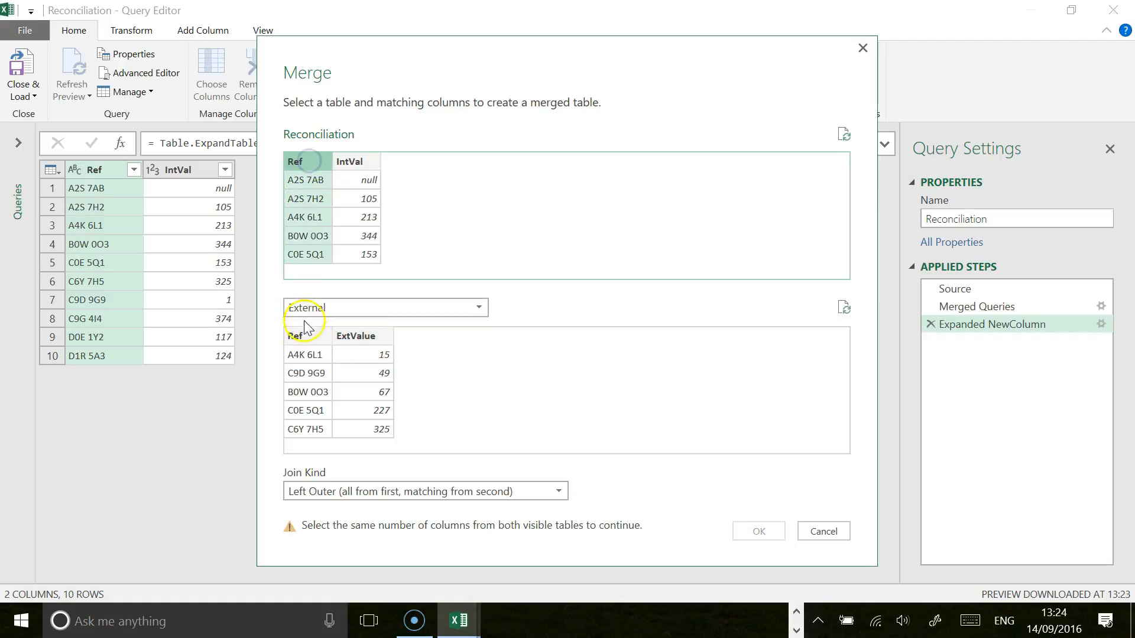
left_click(303, 338)
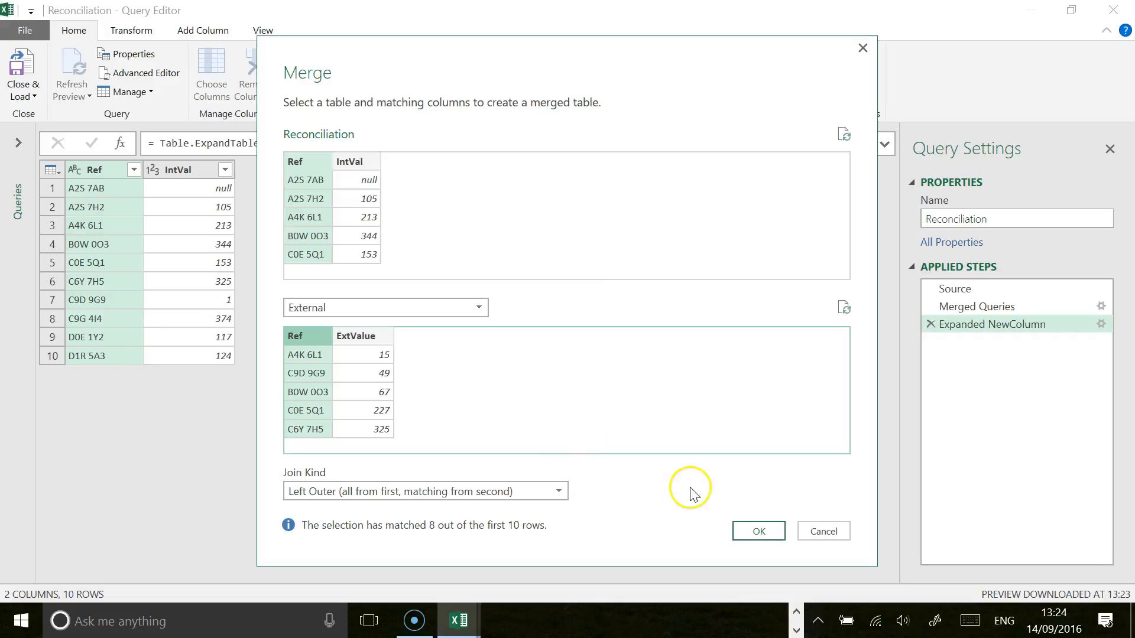
left_click(761, 534)
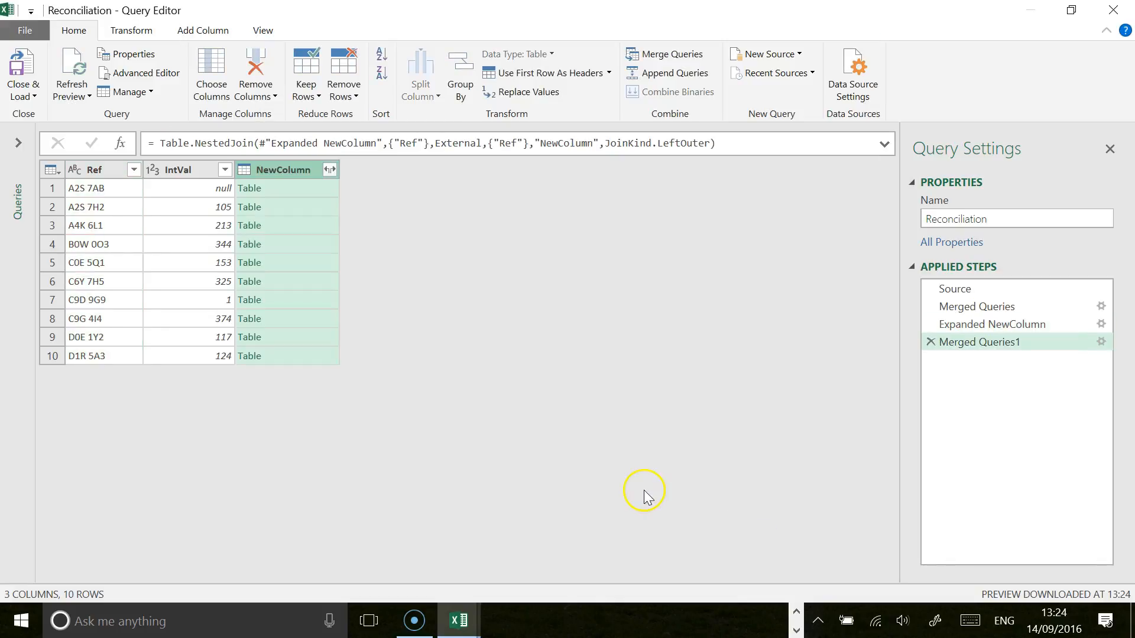
Step: Expand only the ExtValue column from the merged External data, without using the original column name as prefix
left_click(330, 170)
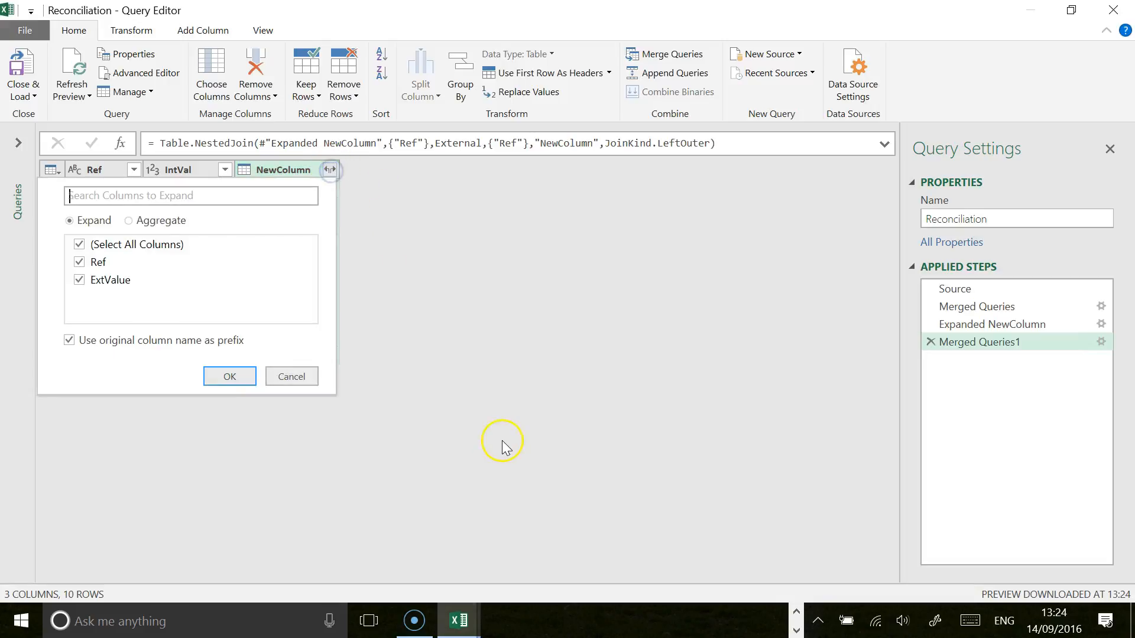
left_click(69, 341)
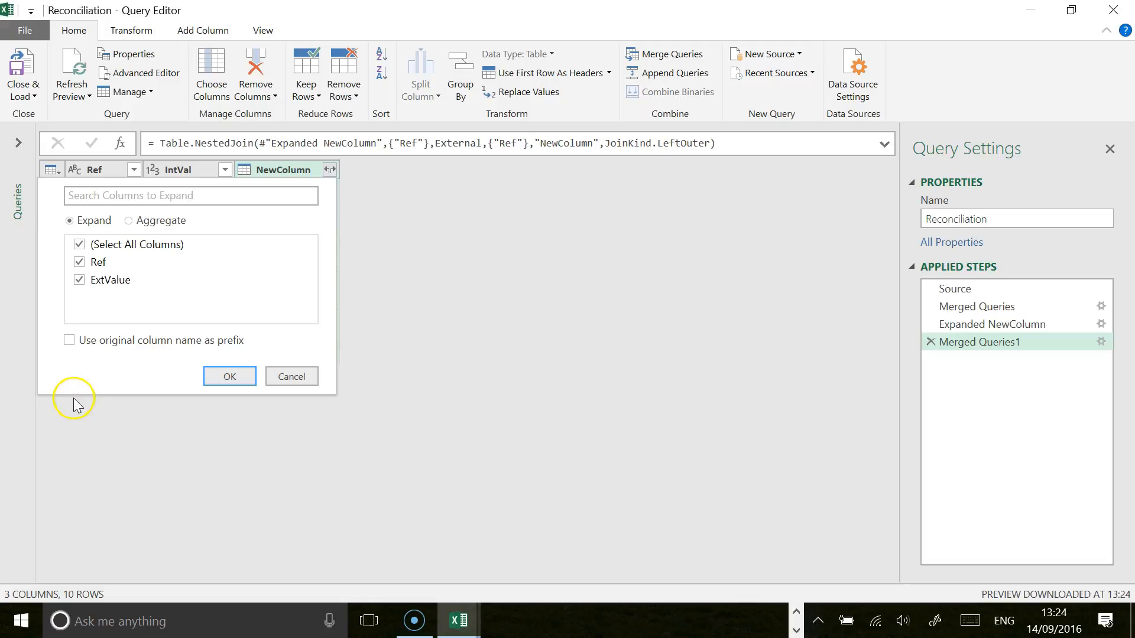
left_click(79, 263)
left_click(235, 381)
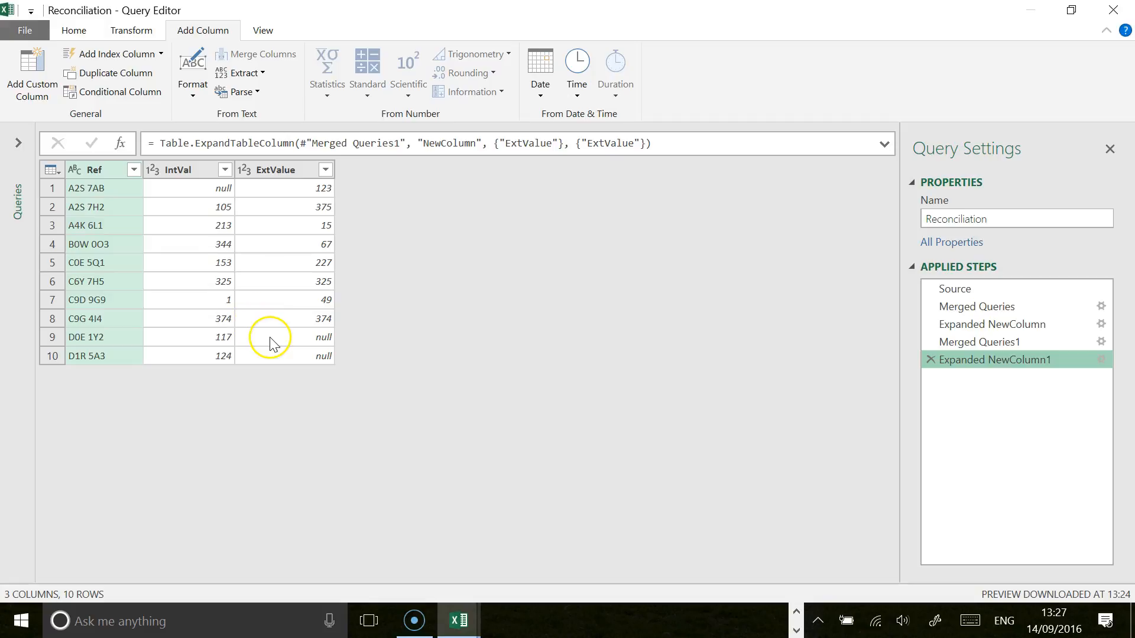
Step: Start a conditional column whose first rule outputs "Not in Internal Table" if IntVal equals null
left_click(119, 92)
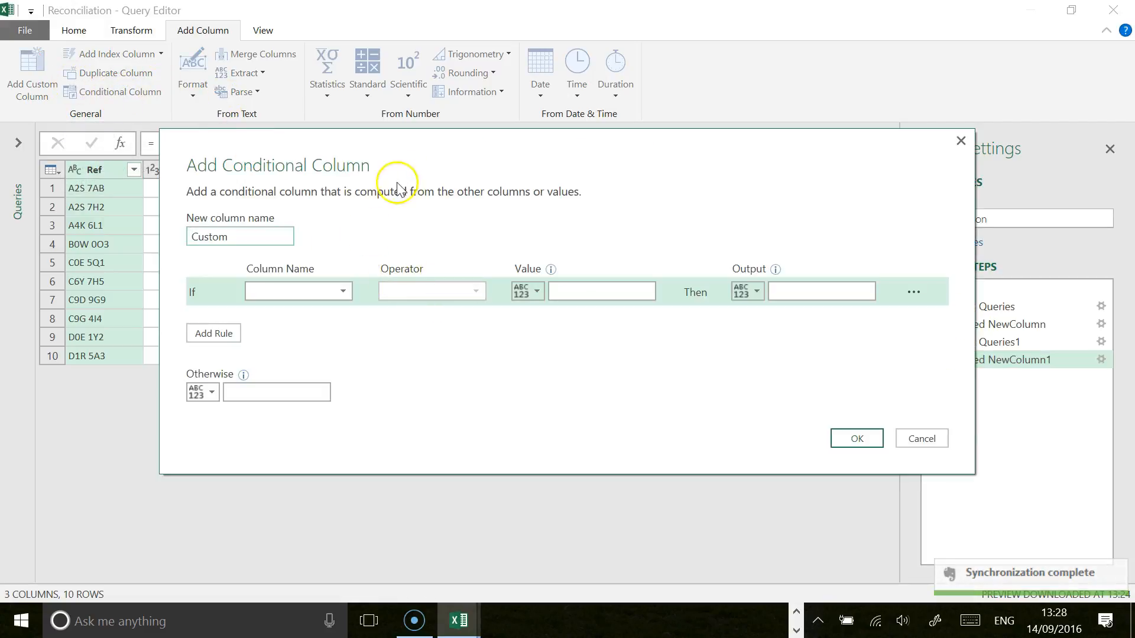
left_click_drag(397, 186, 651, 157)
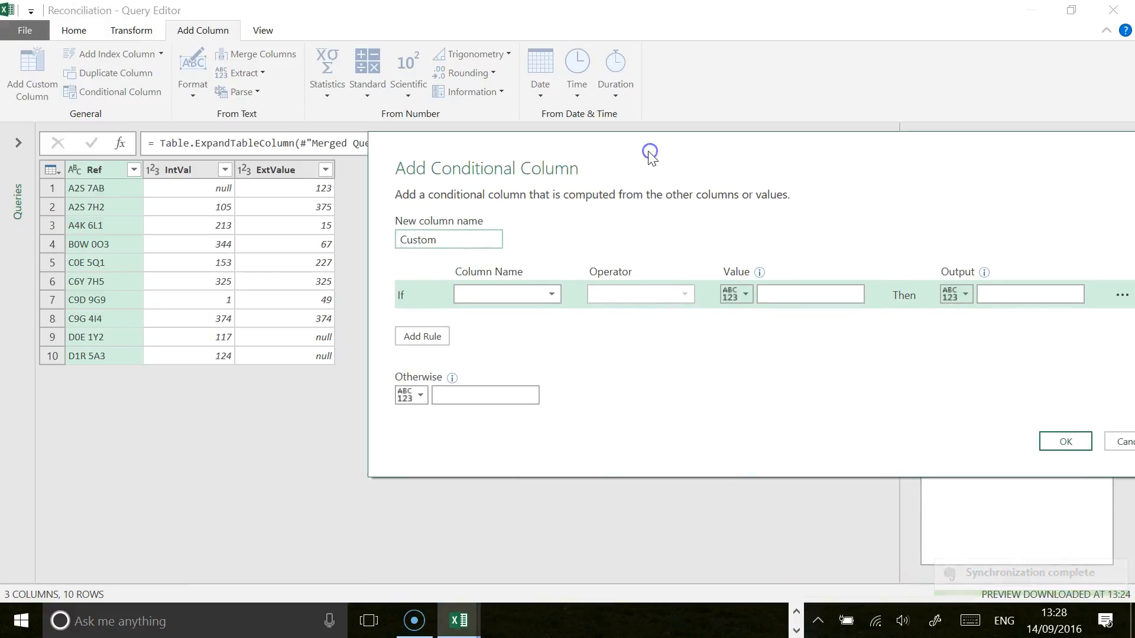
left_click(550, 295)
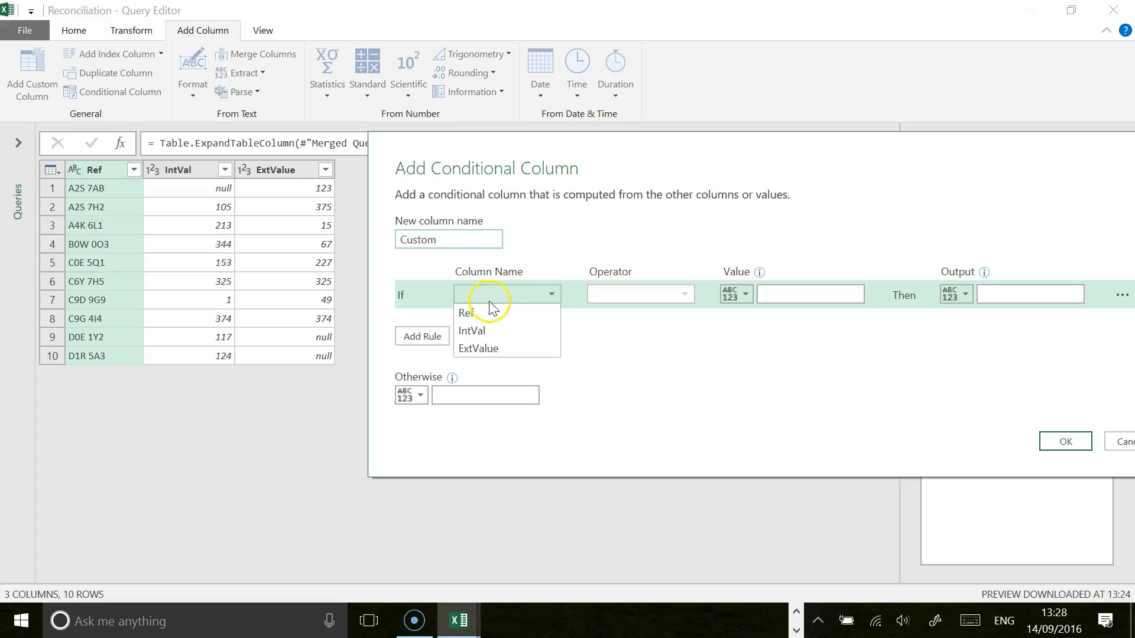
left_click(488, 335)
left_click(793, 295)
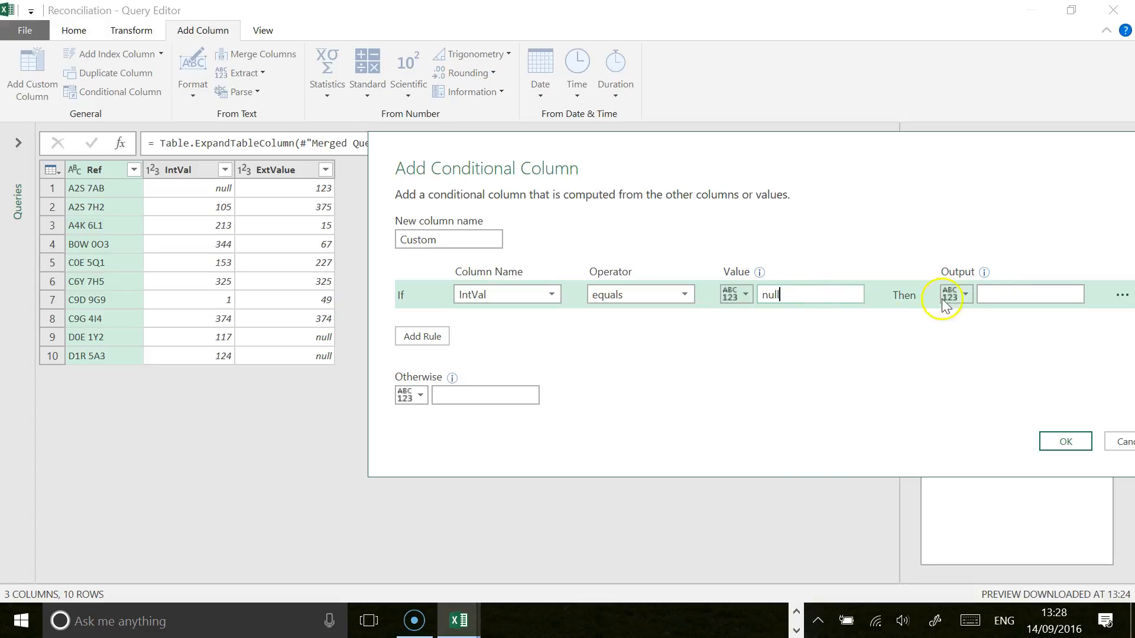
left_click(1000, 294)
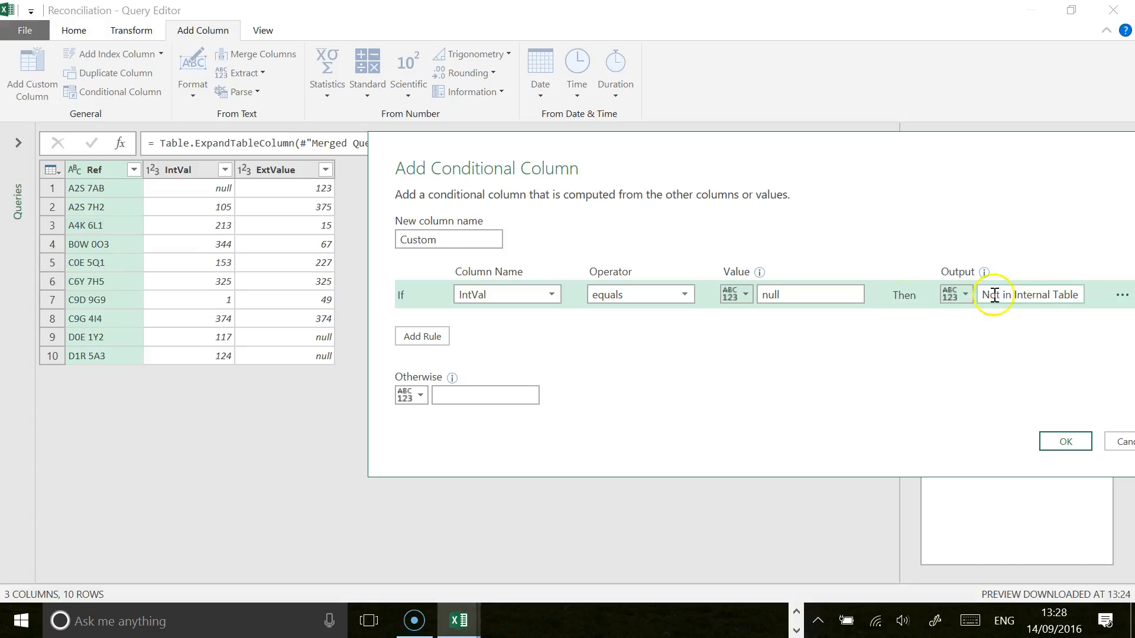
Step: Add a second rule to the conditional column that outputs "Not in External Table" if ExtValue equals null
left_click(423, 336)
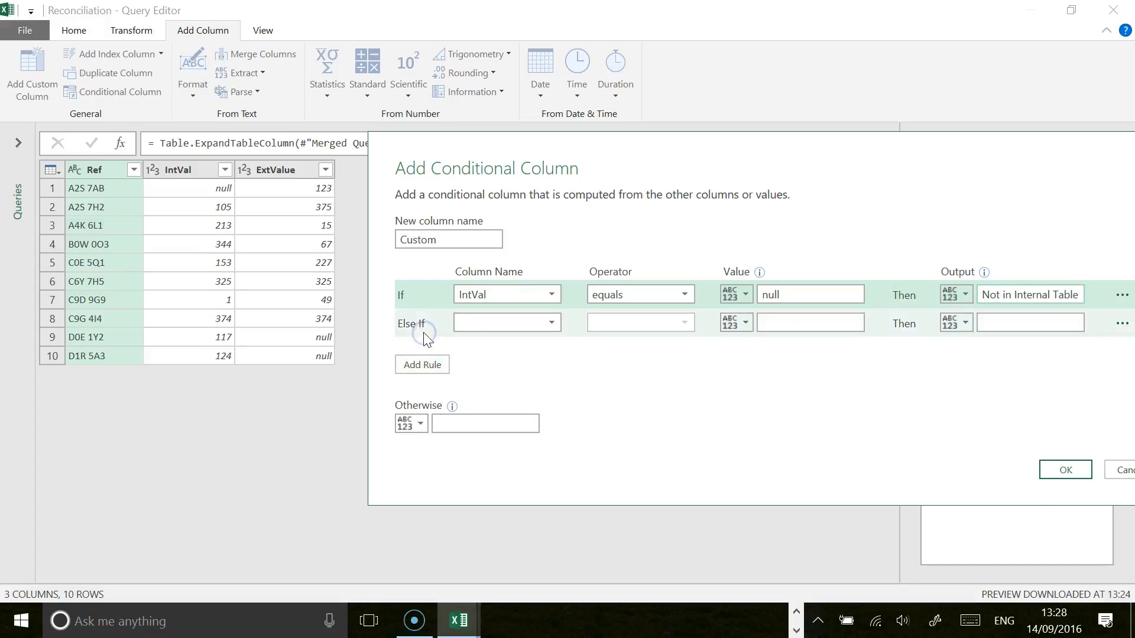
left_click(552, 323)
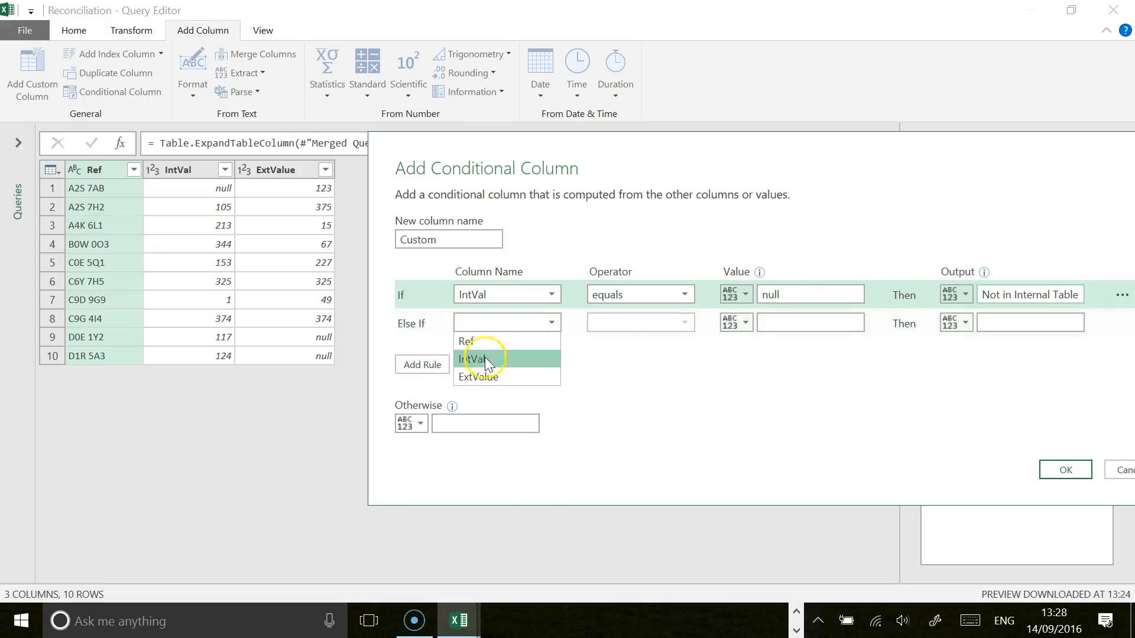
left_click(479, 376)
left_click(770, 323)
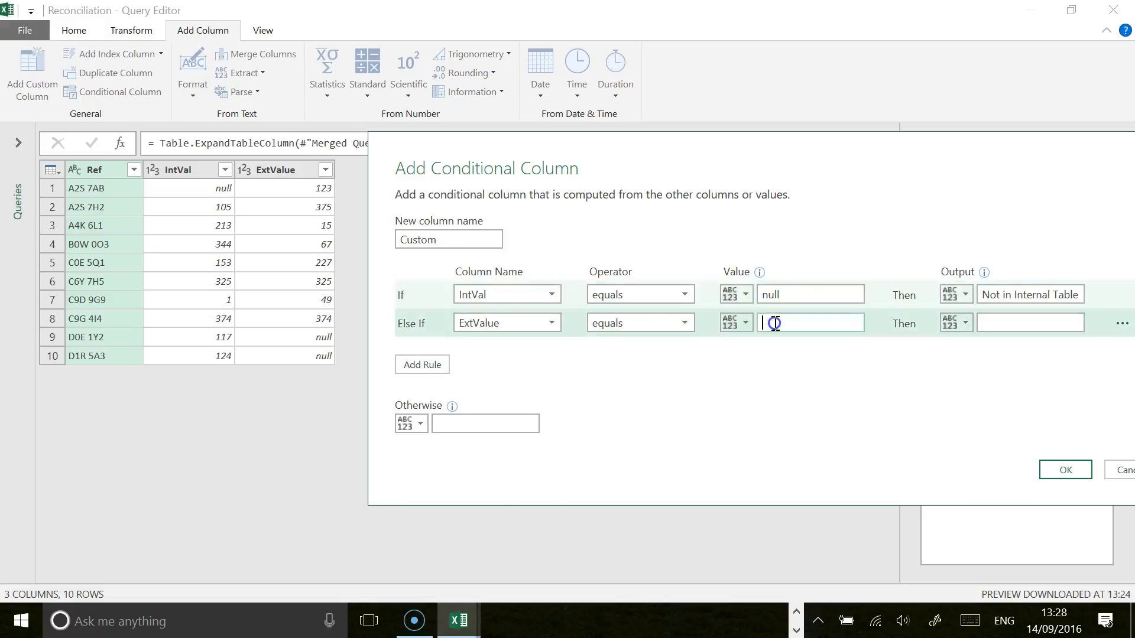
left_click(1018, 323)
type("Not in External Table")
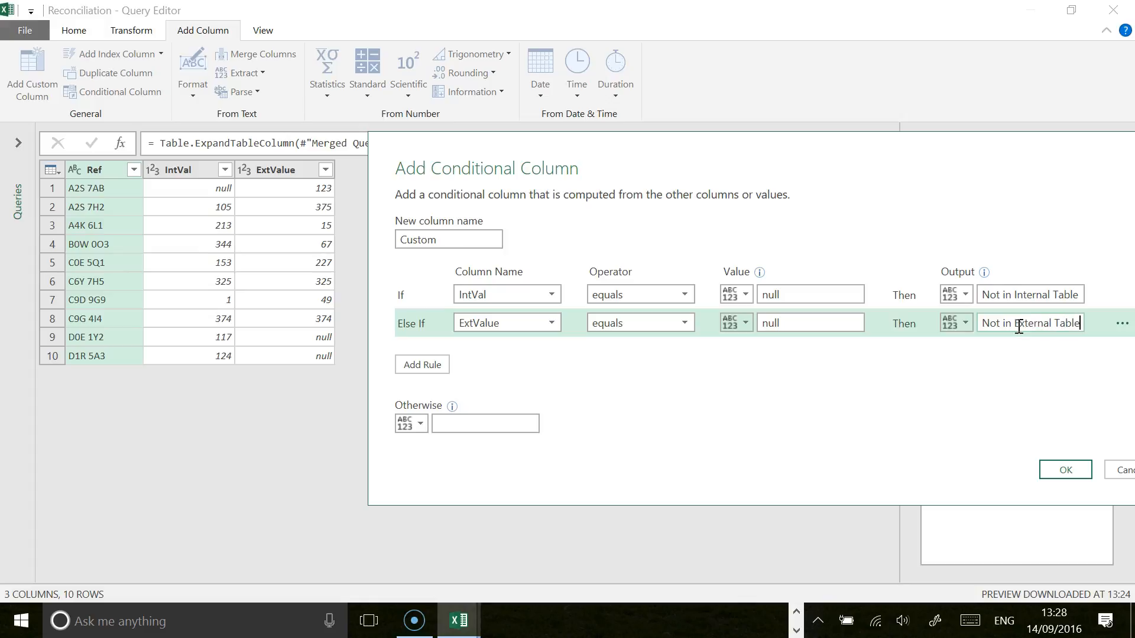
Step: Add a third rule that compares IntVal with the ExtValue column and outputs "Exact Match" if they are equal
left_click(420, 369)
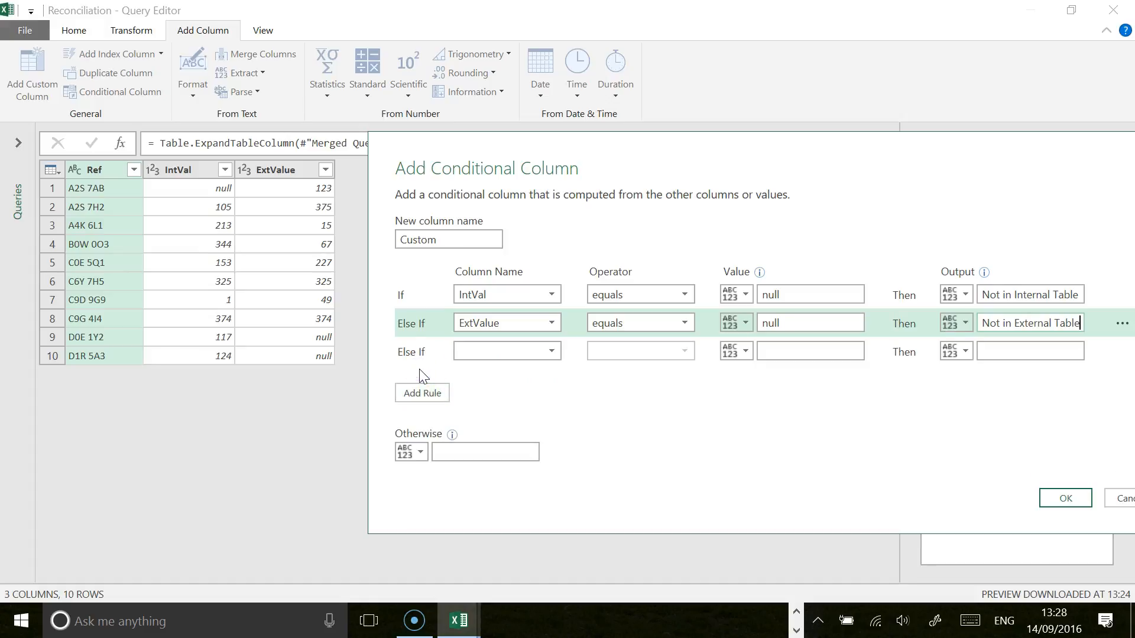
left_click(551, 352)
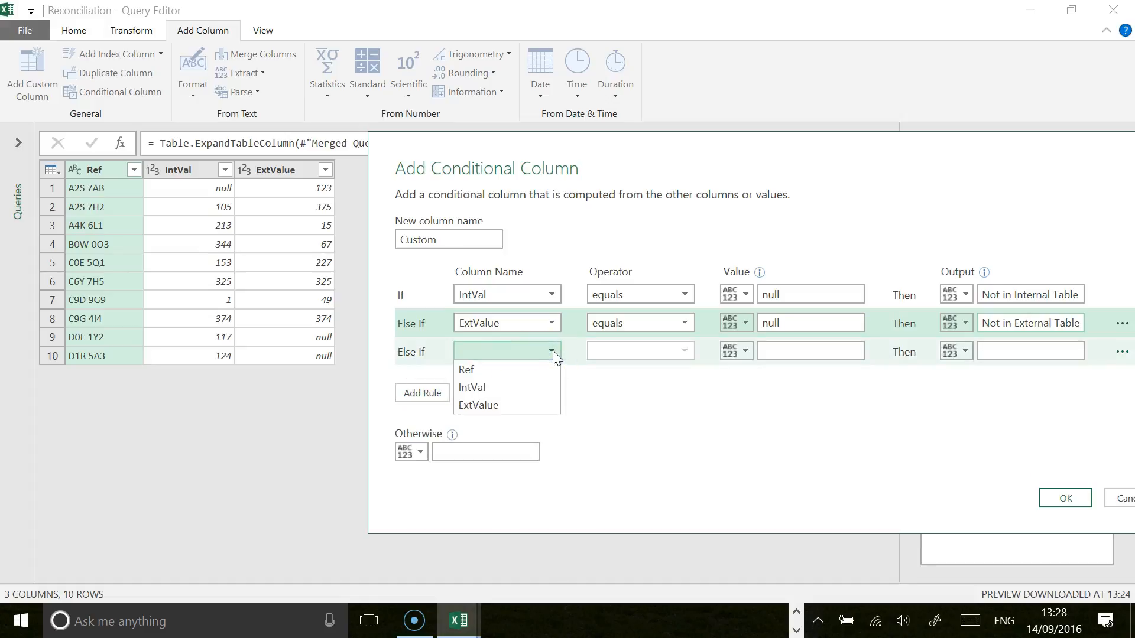
left_click(493, 387)
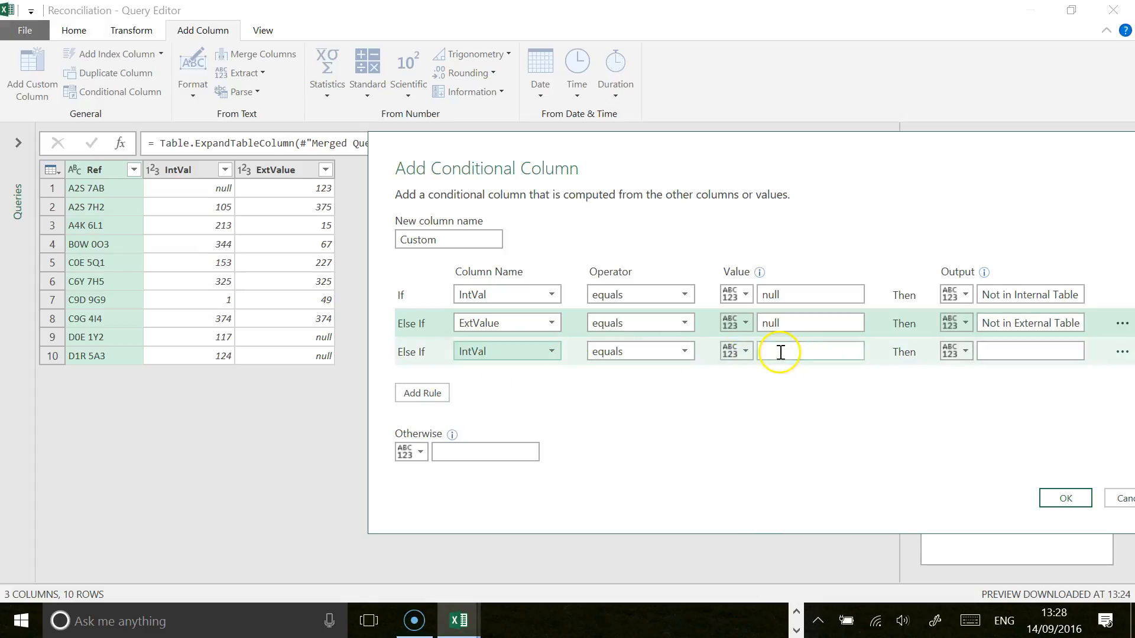
left_click(745, 353)
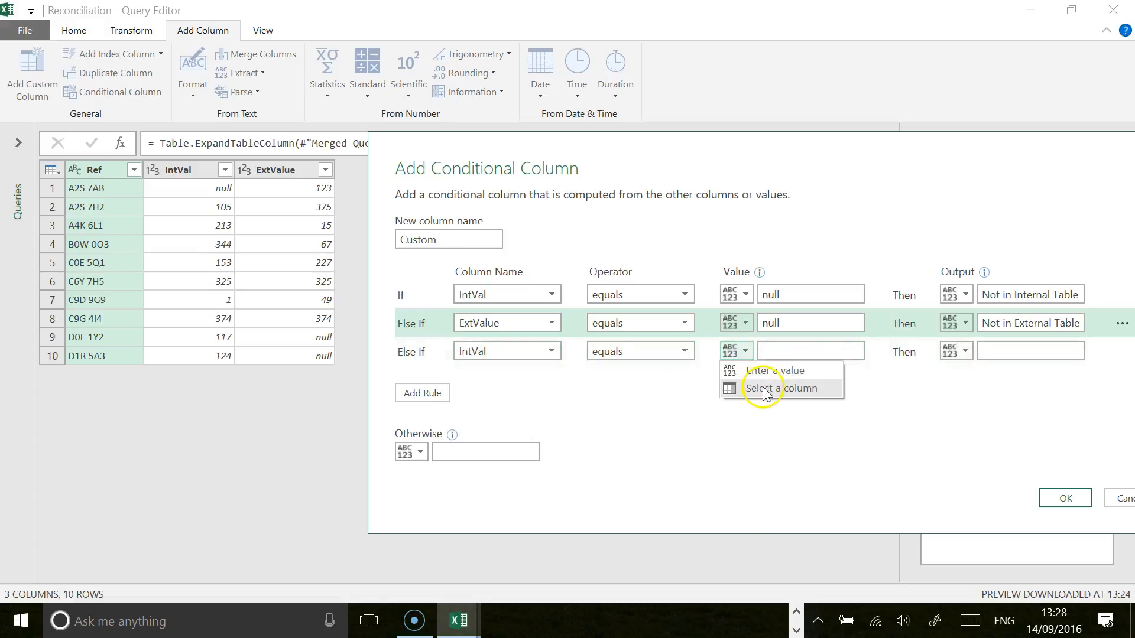
left_click(765, 390)
left_click(854, 351)
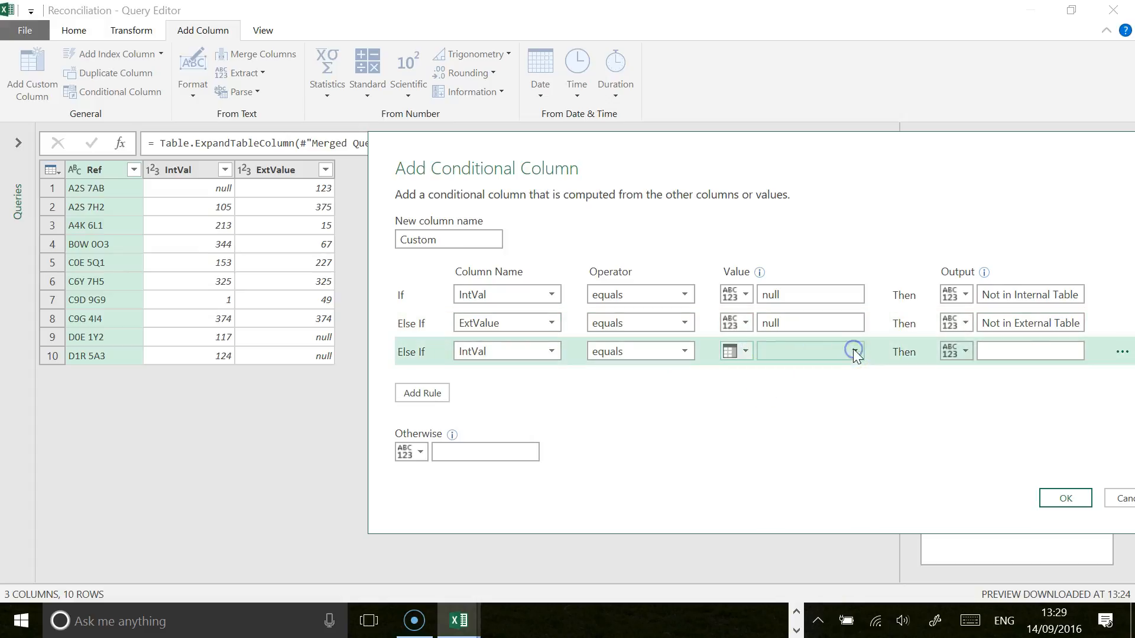
left_click(745, 351)
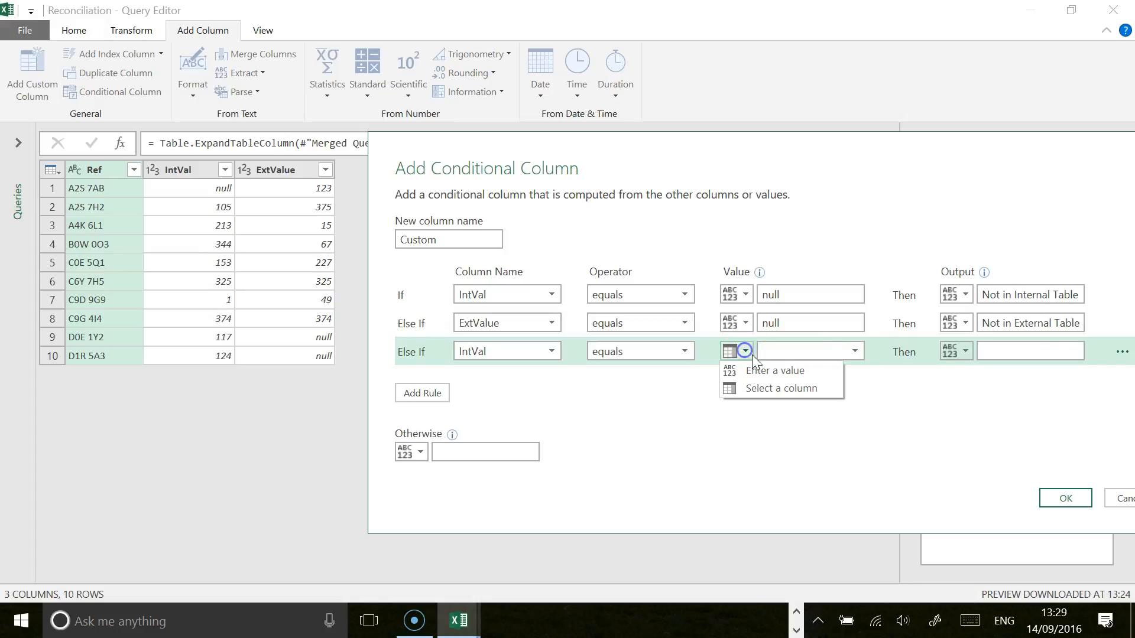
left_click(766, 388)
left_click(854, 353)
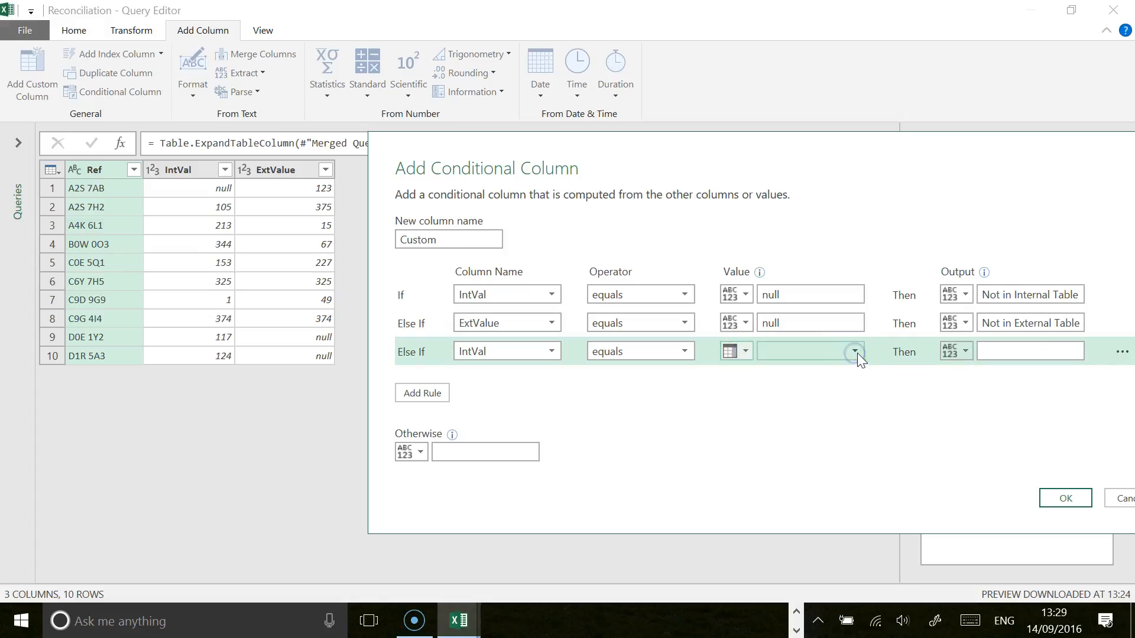
left_click(1002, 350)
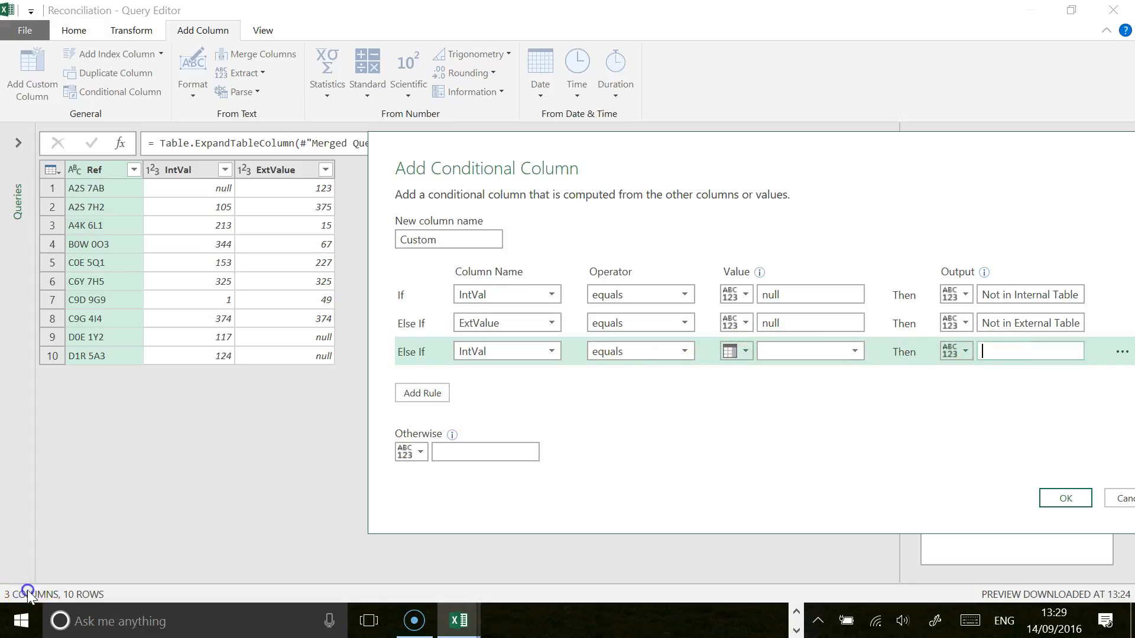
left_click(853, 351)
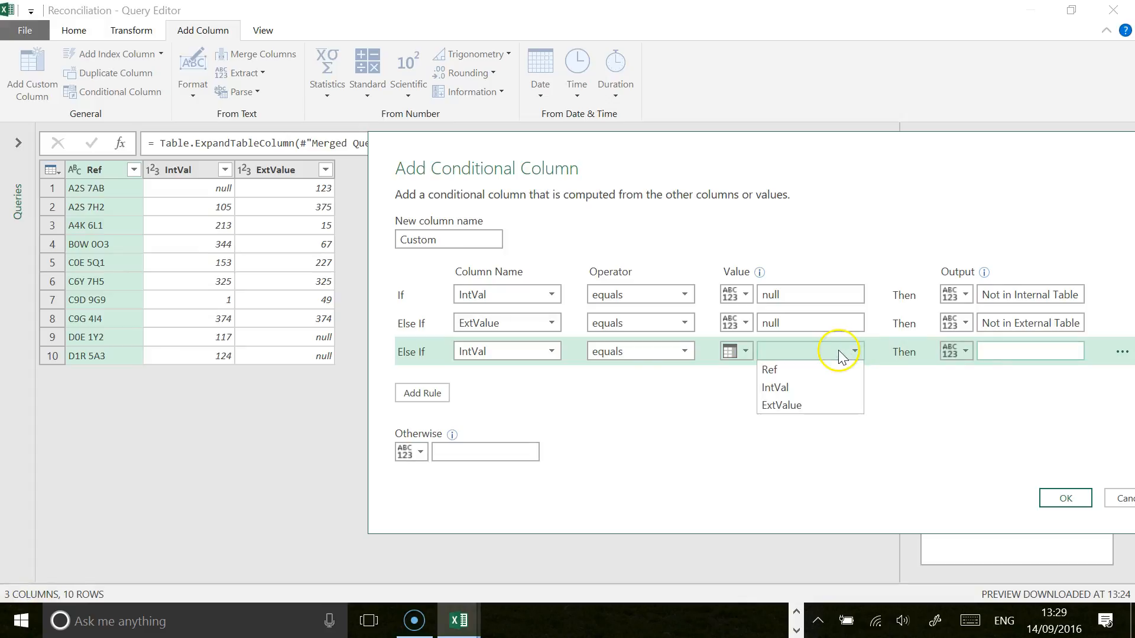
left_click(795, 405)
left_click(999, 352)
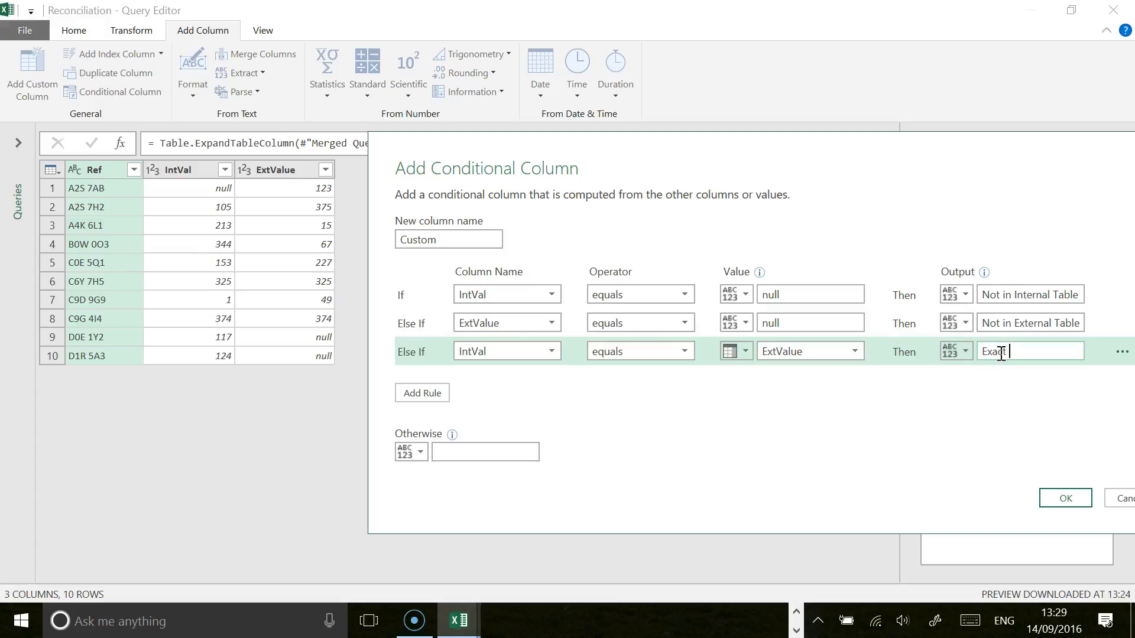
Step: Finish the conditional column with "Mismatch" as the otherwise output, leaving no blank fourth rule
left_click(430, 394)
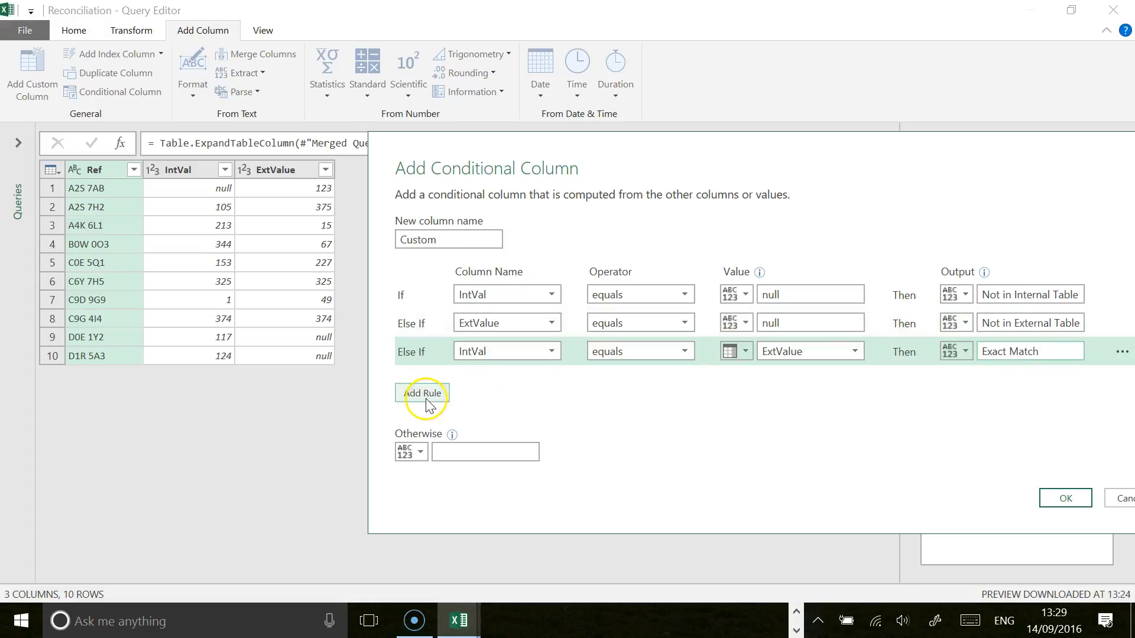
left_click(426, 393)
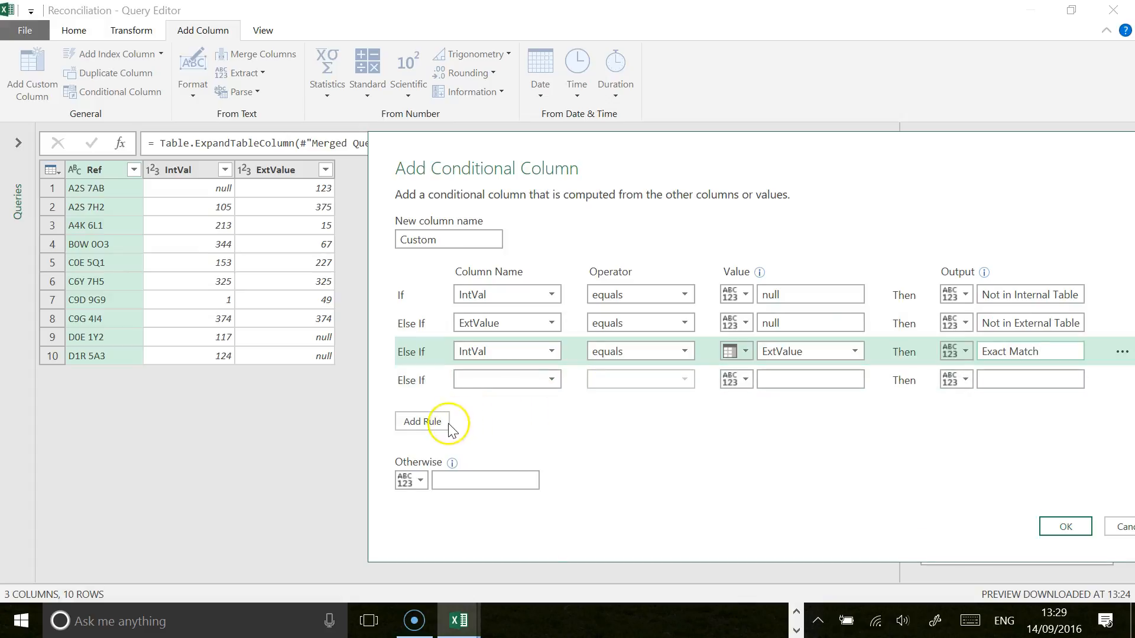
left_click(477, 479)
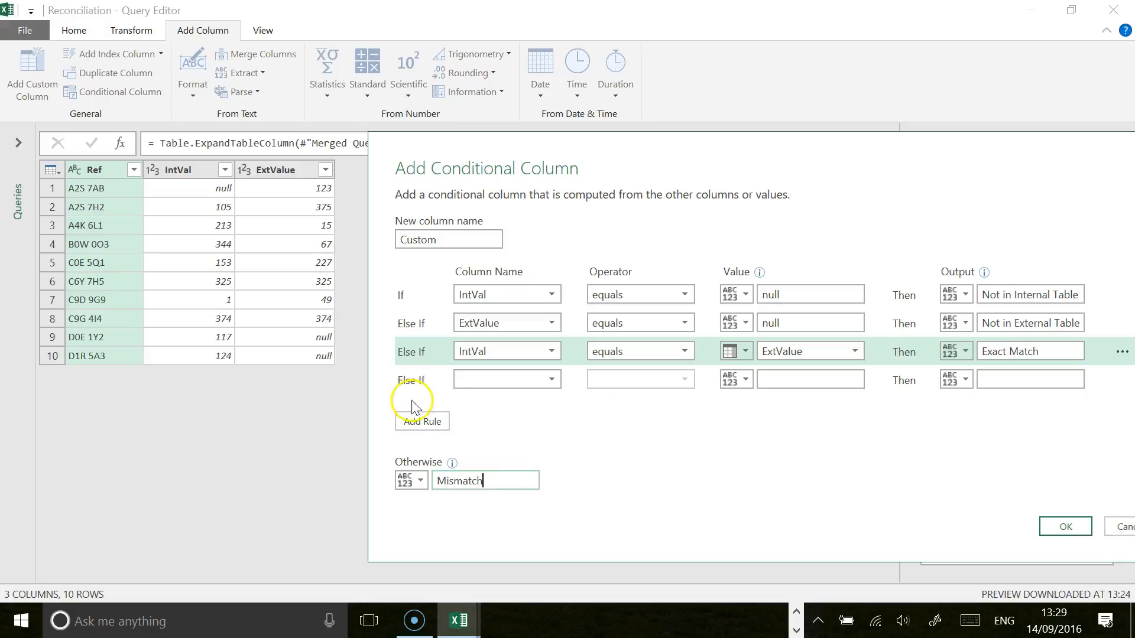
left_click(1067, 528)
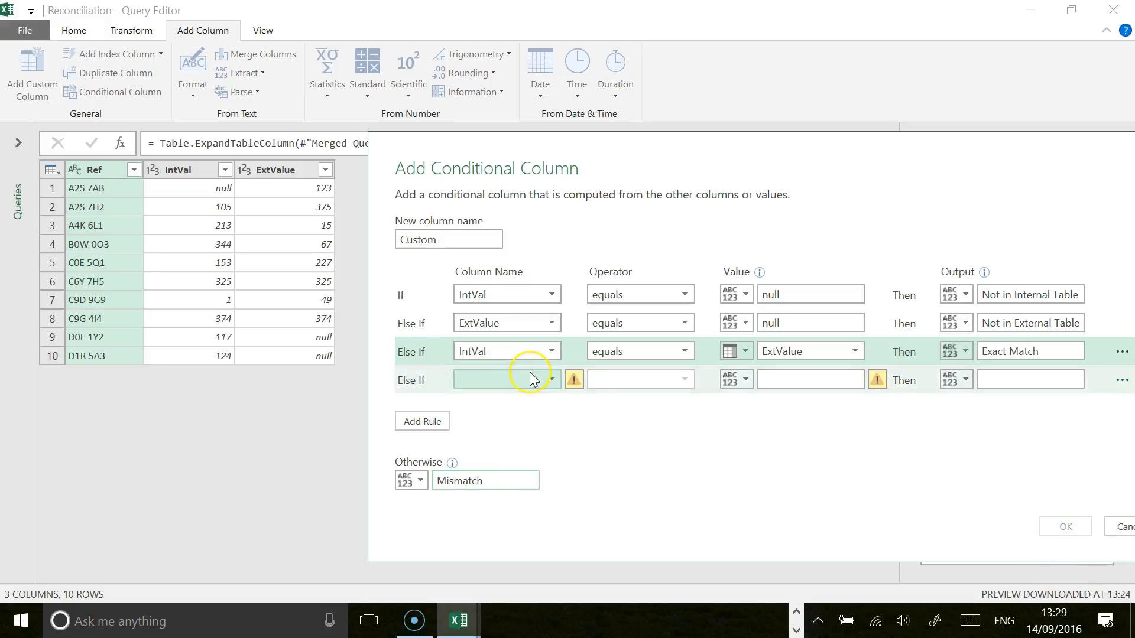
left_click_drag(692, 159, 324, 74)
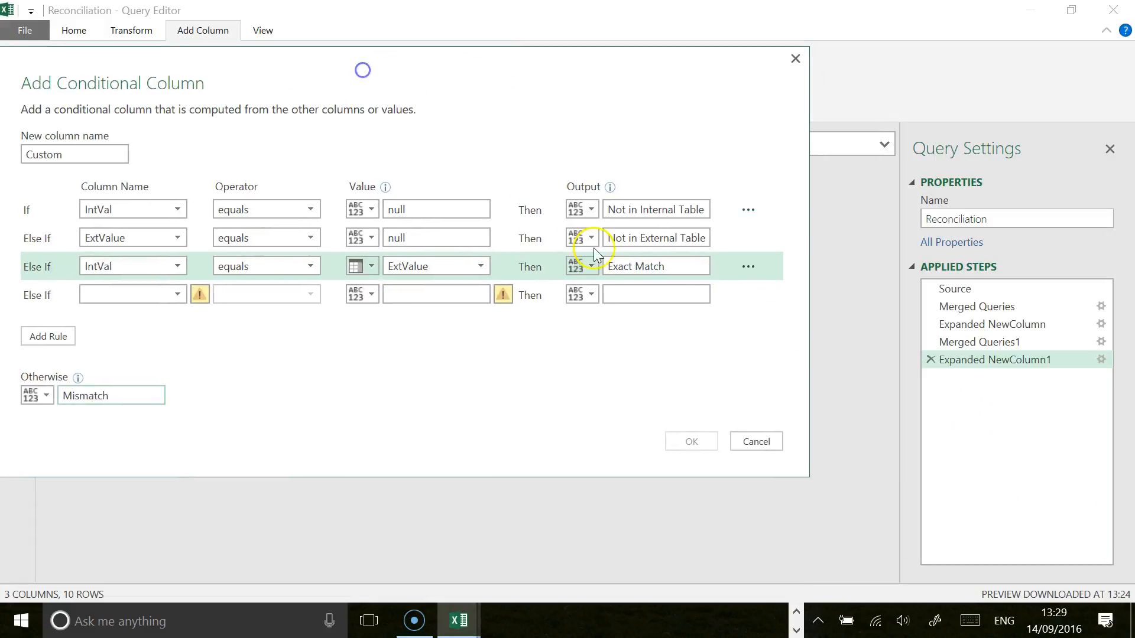
left_click(747, 293)
left_click(764, 299)
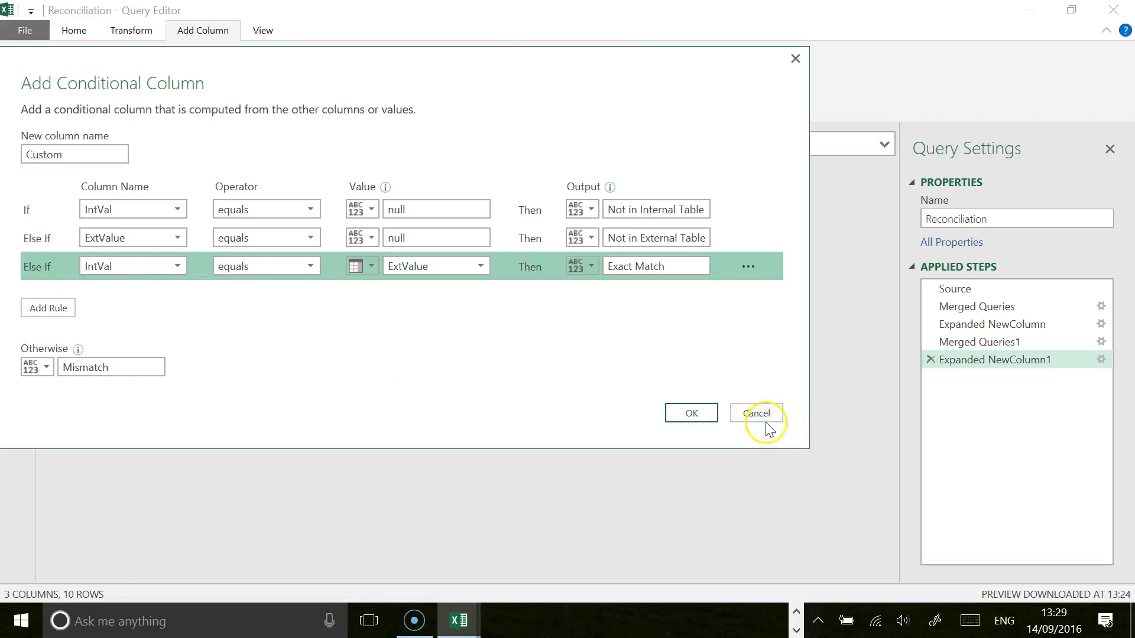
left_click(693, 413)
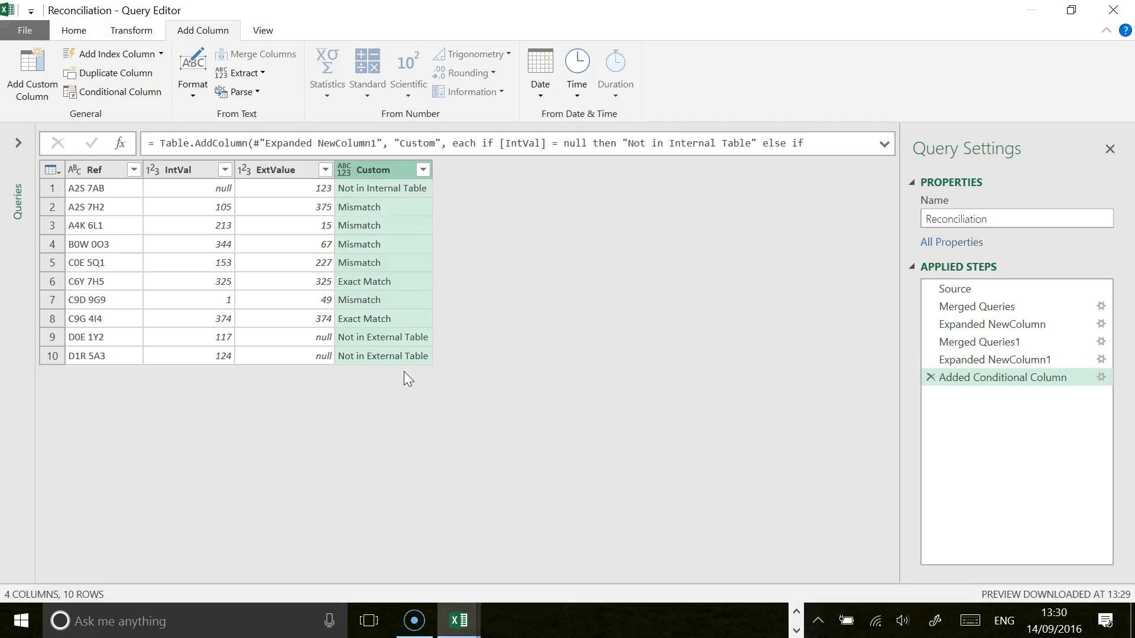
Step: Edit the added conditional column step to name the column Narrative
left_click(1101, 378)
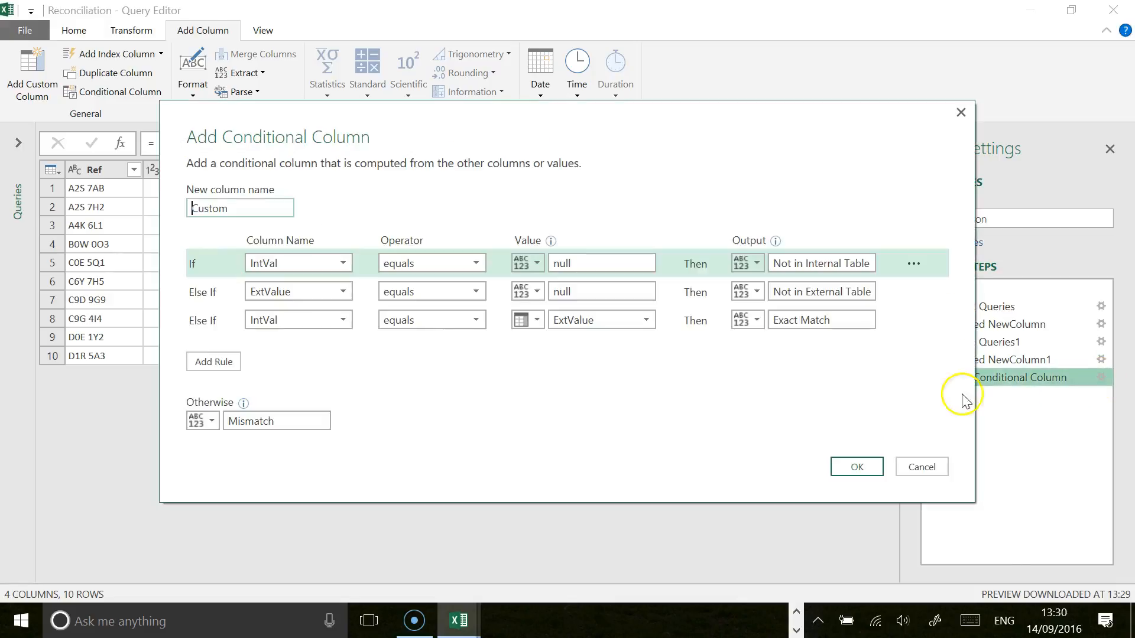
double_click(237, 205)
type("Narrative")
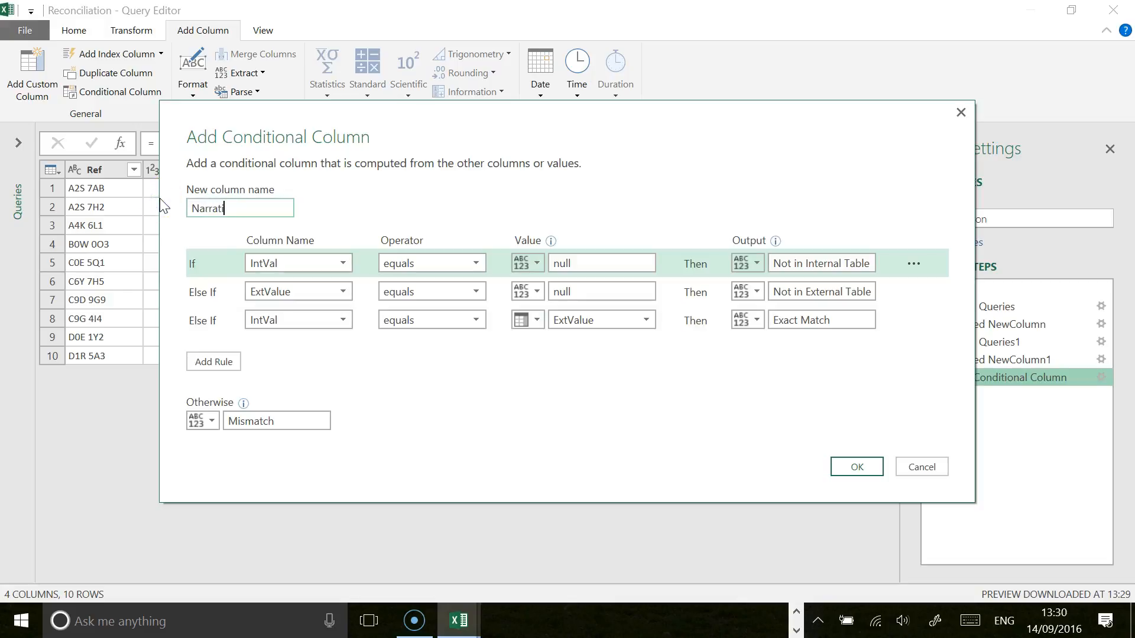
left_click(860, 468)
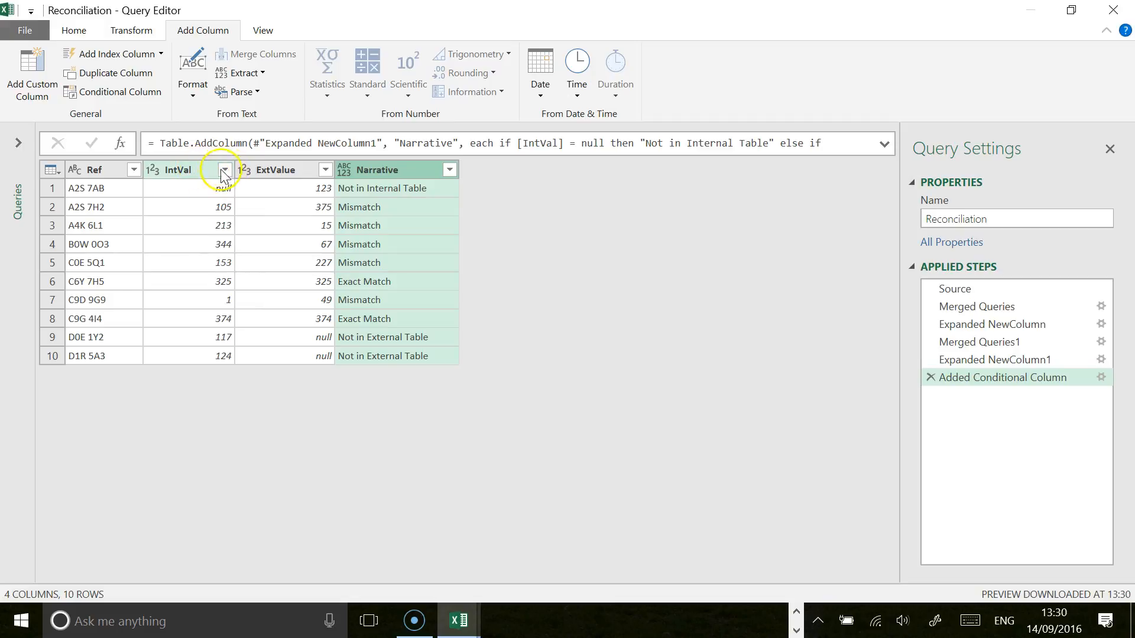
Step: Replace null values with 0 in both the IntVal and ExtValue columns
left_click(180, 171)
left_click(282, 170, "ctrl")
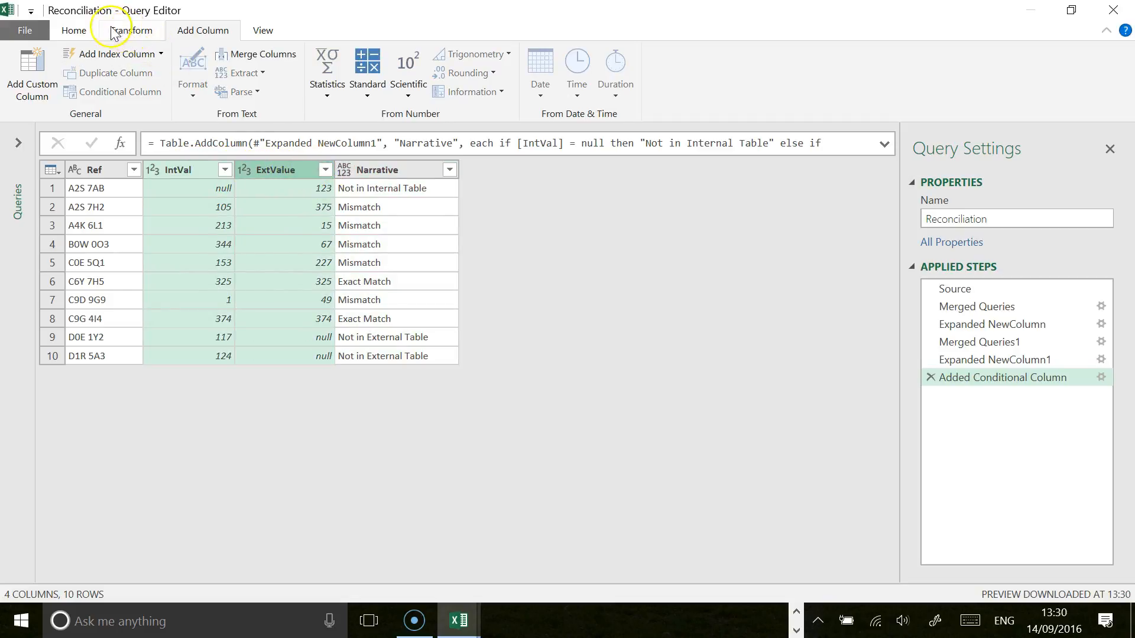
left_click(74, 30)
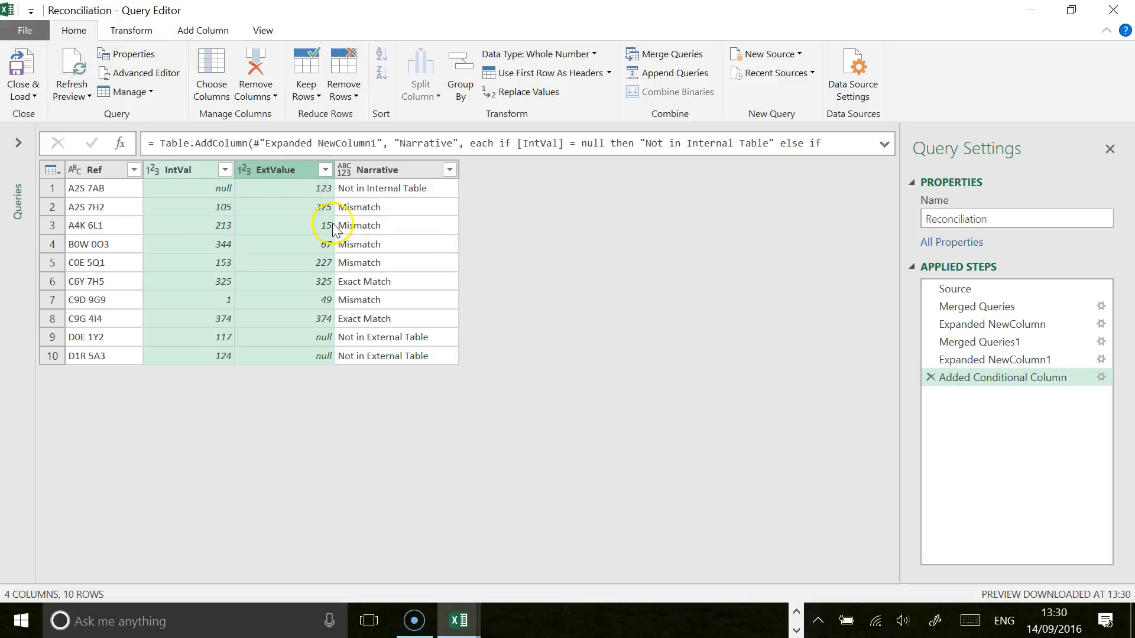
left_click(522, 93)
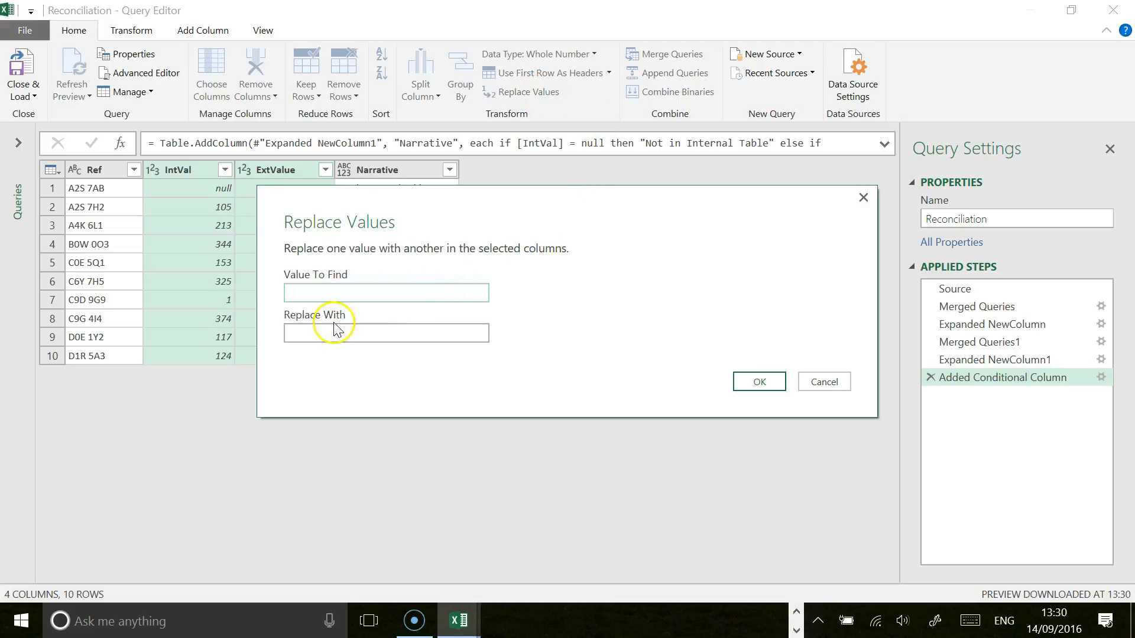
type("null")
left_click(369, 330)
type("0")
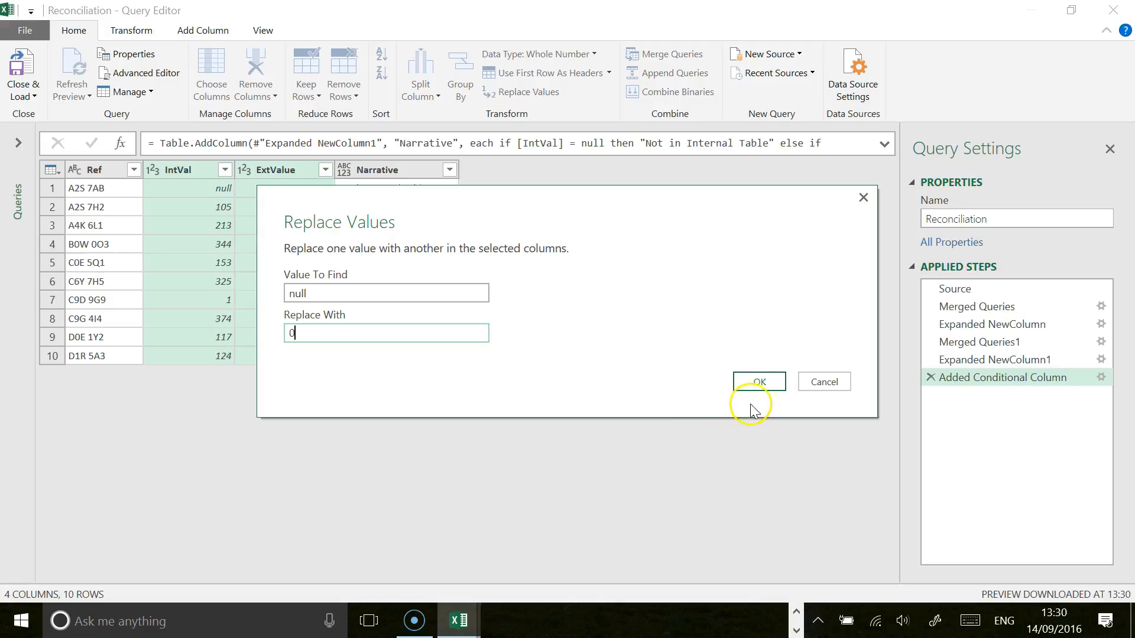
left_click(761, 388)
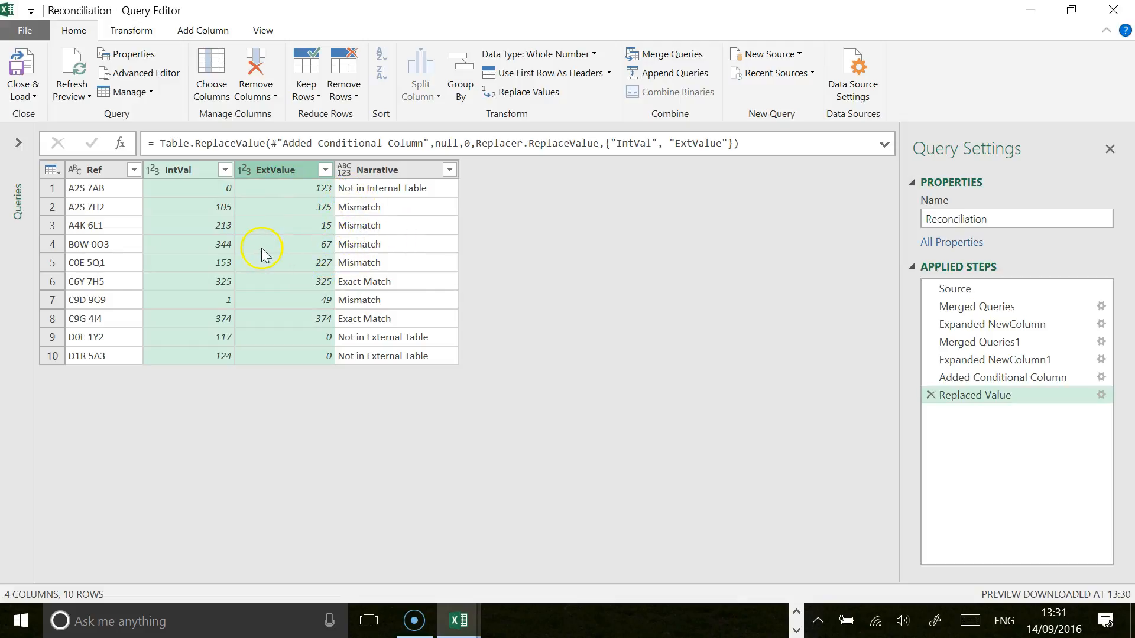
Step: Start a new custom column named Difference in the Reconciliation query
left_click(284, 189)
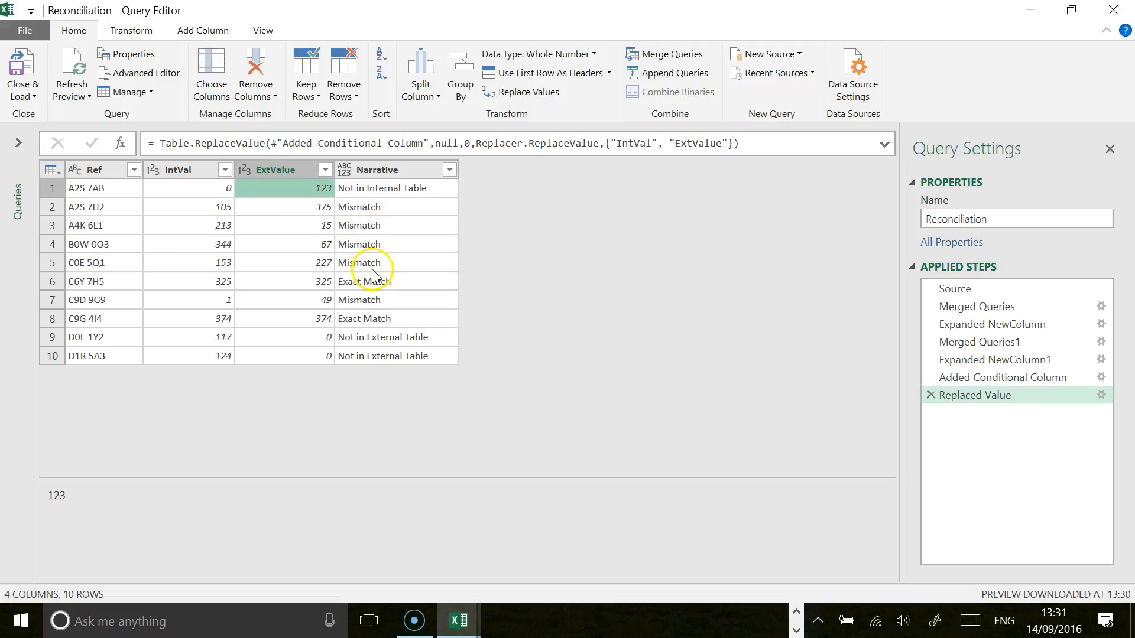
left_click(196, 32)
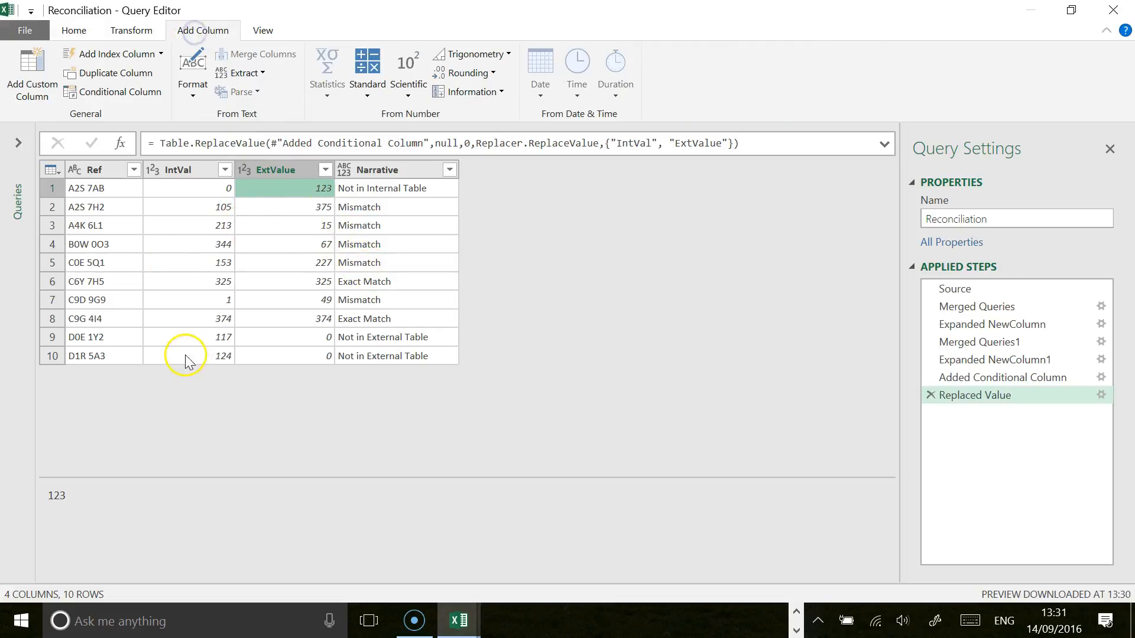
left_click(32, 69)
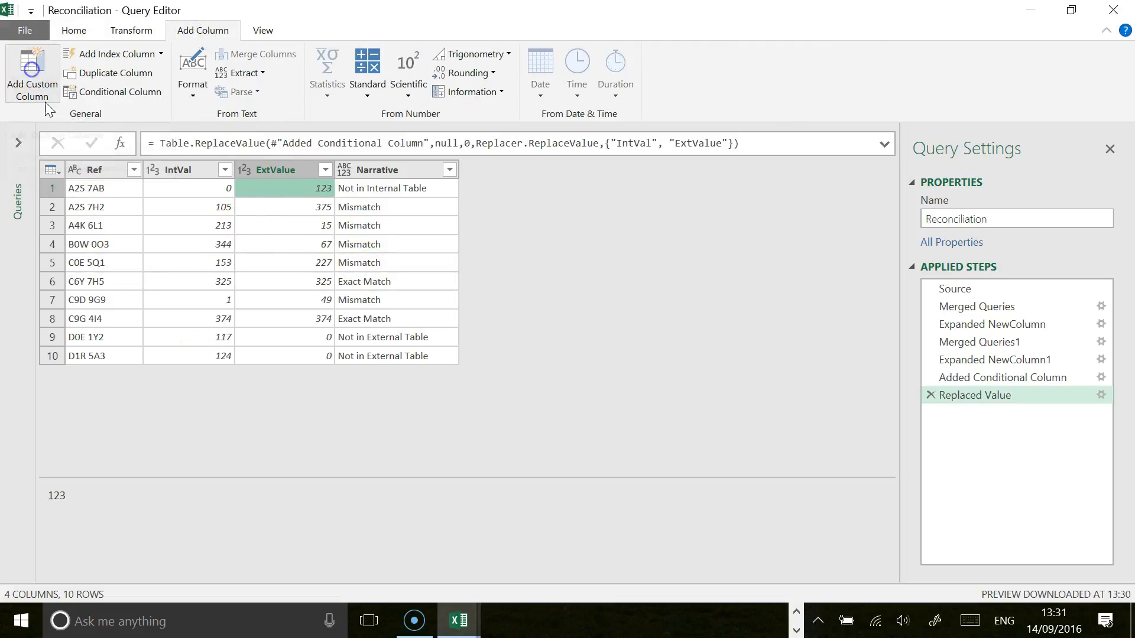
left_click_drag(370, 197, 263, 198)
type("Difference")
left_click(338, 241)
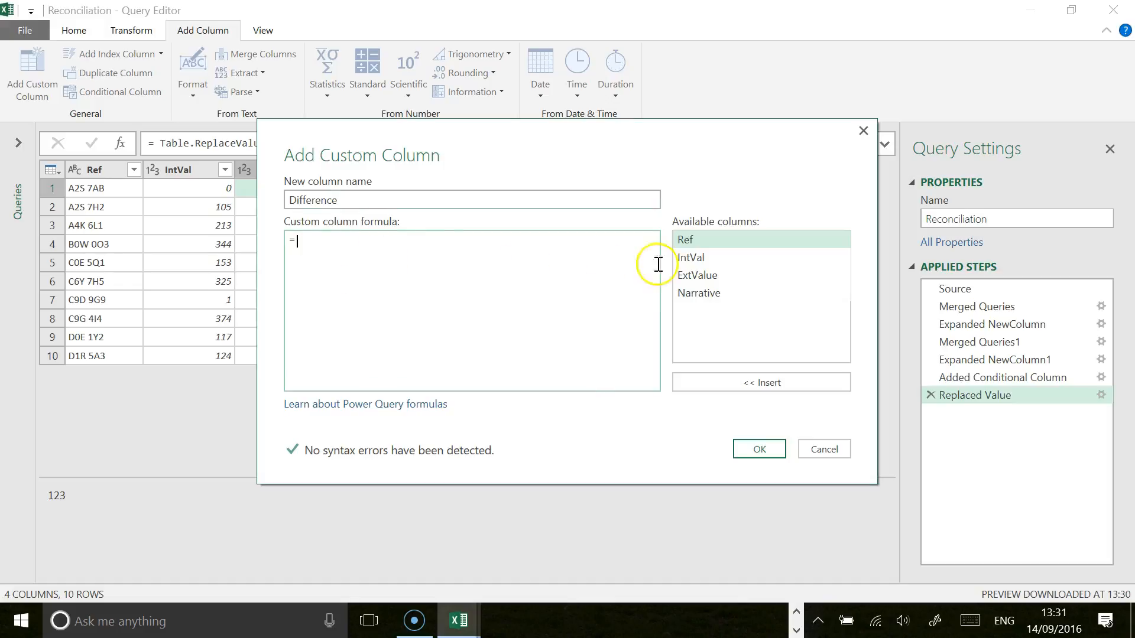
Step: Create the Difference column with the formula [IntVal]-[ExtValue] and move it between IntVal and ExtValue
double_click(689, 257)
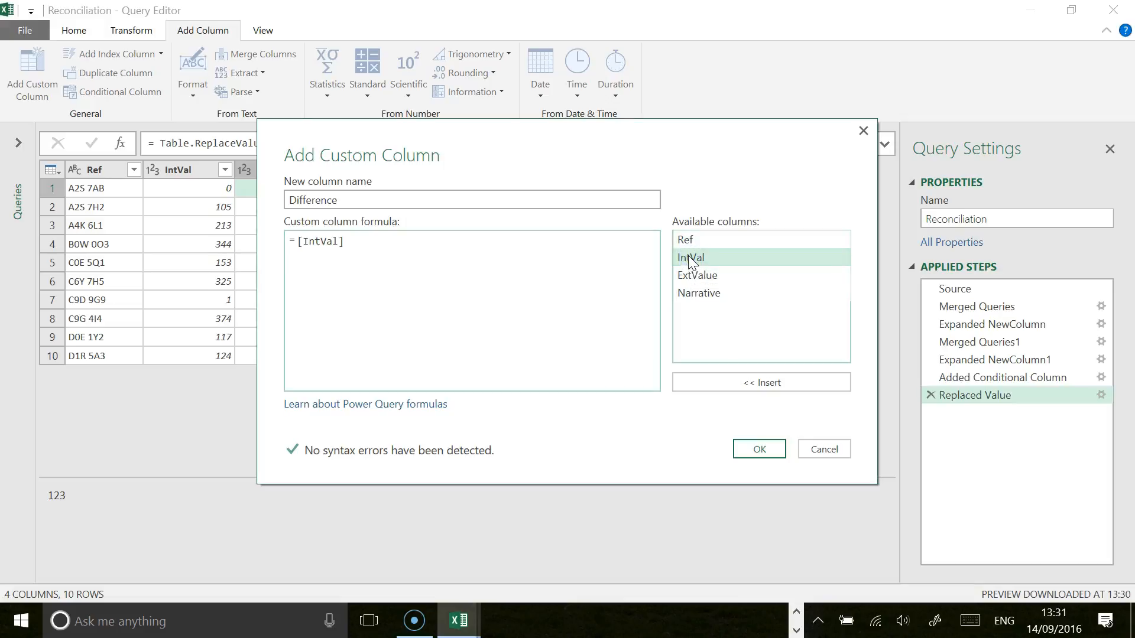
type("-")
double_click(696, 275)
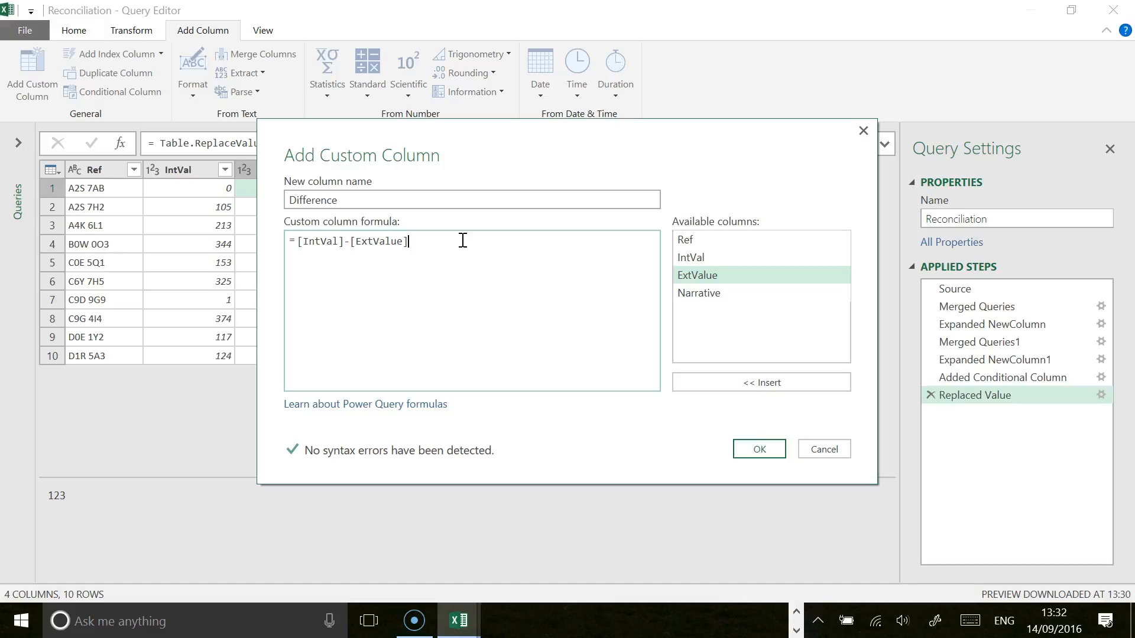
left_click(760, 450)
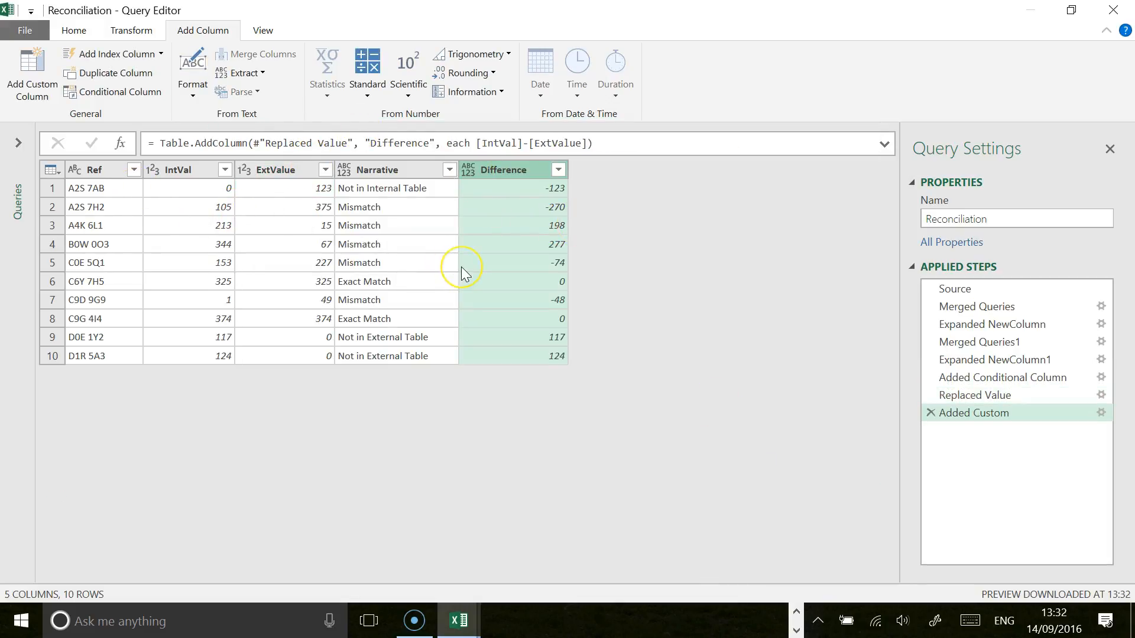
left_click_drag(506, 176, 299, 181)
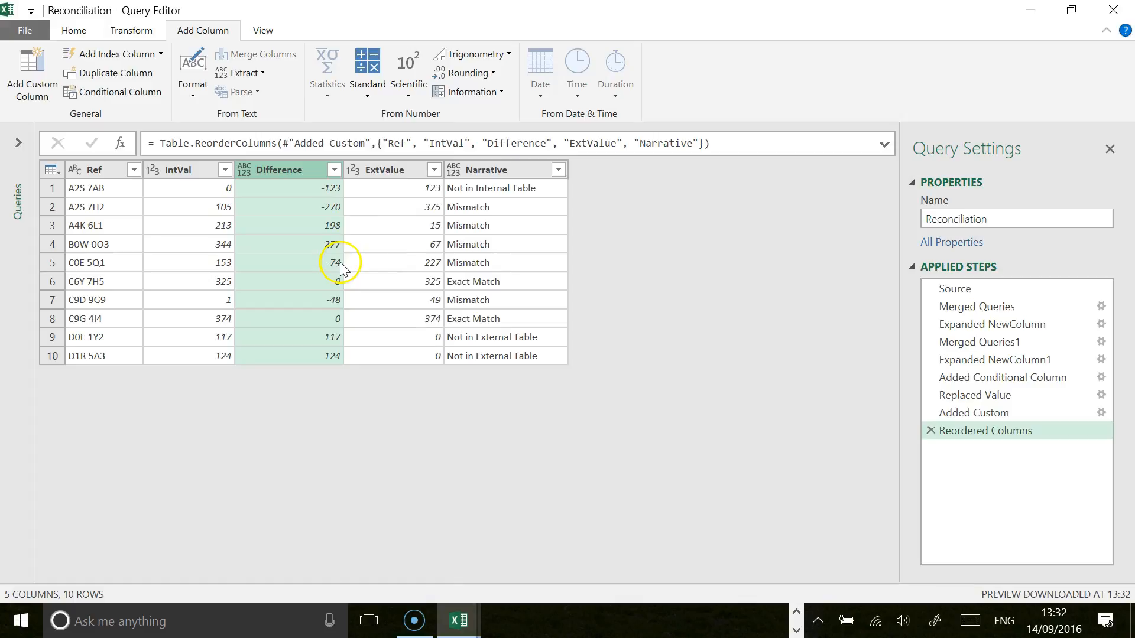
Step: Save and close the Reconciliation query, choosing to specify where its results are loaded
left_click(73, 29)
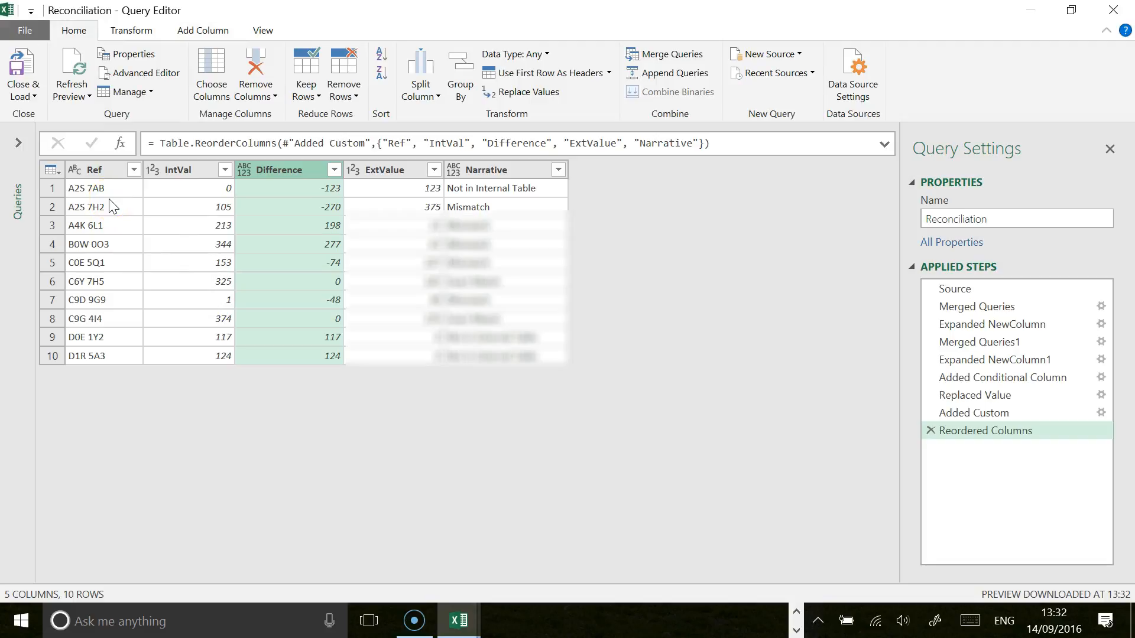
left_click(34, 98)
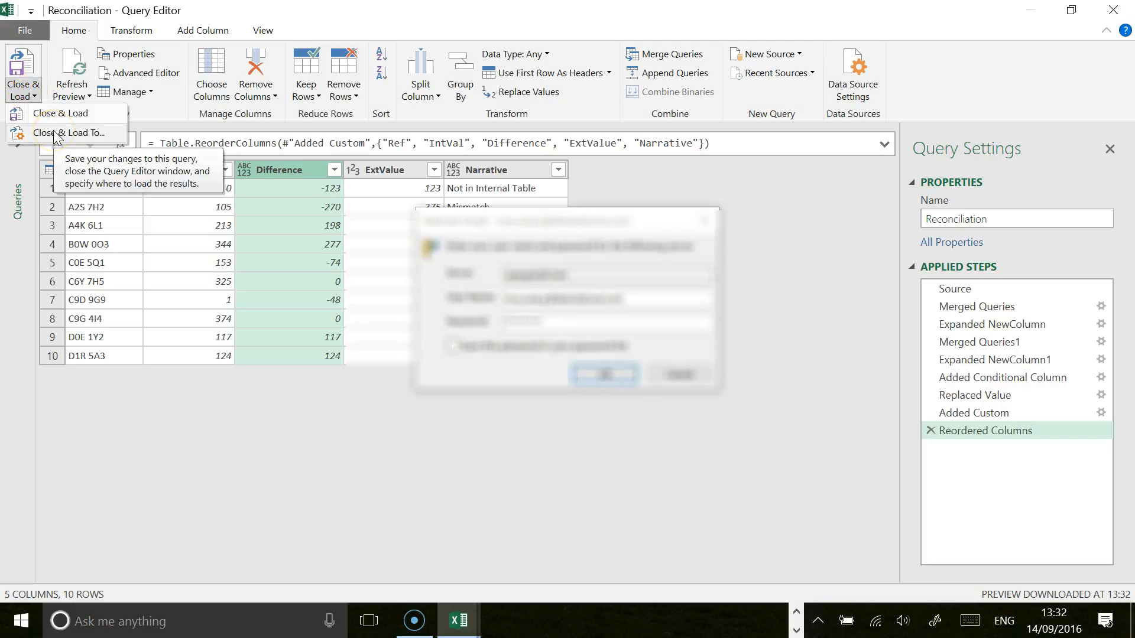
left_click(673, 372)
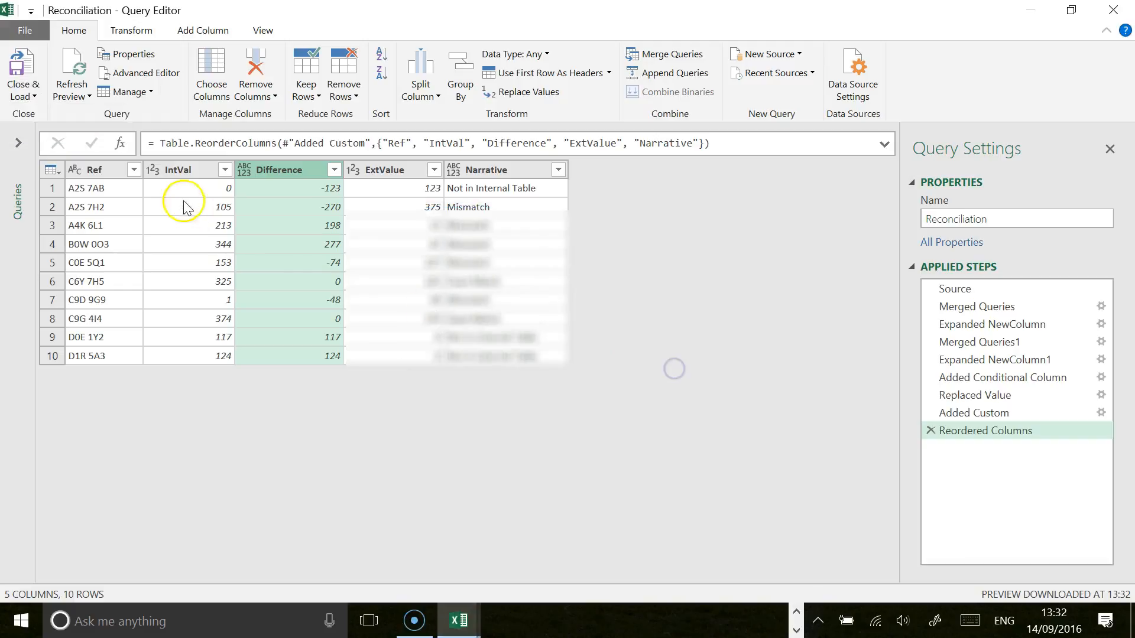
left_click(22, 98)
left_click(44, 112)
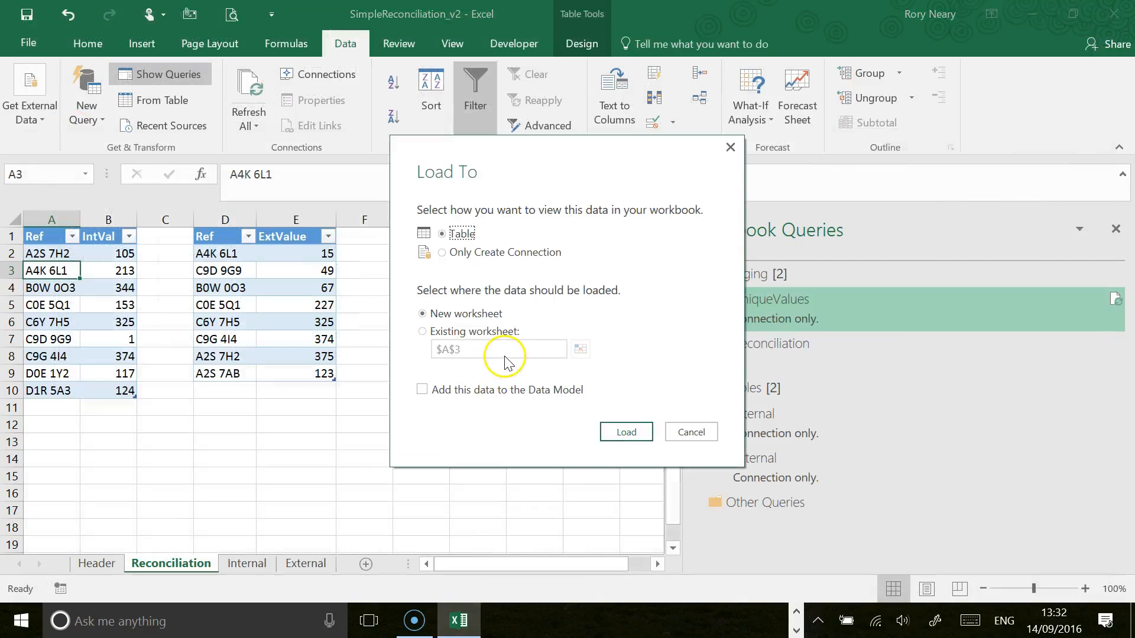
Step: Load the Reconciliation query as a table into the existing Reconciliation worksheet at cell $G$5
left_click(423, 332)
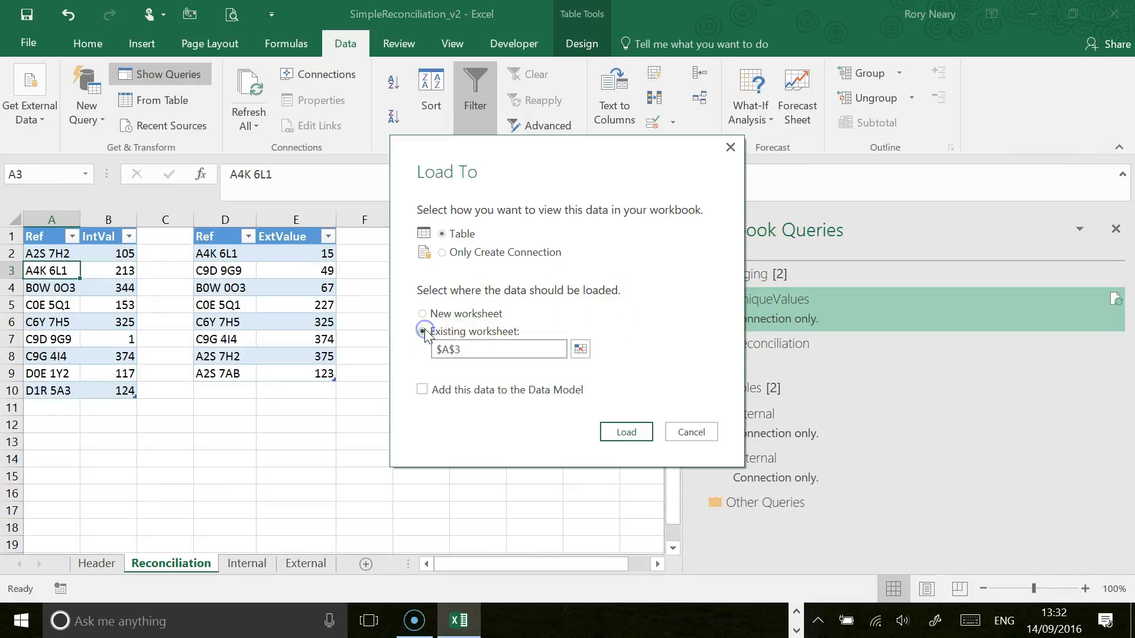
left_click(581, 350)
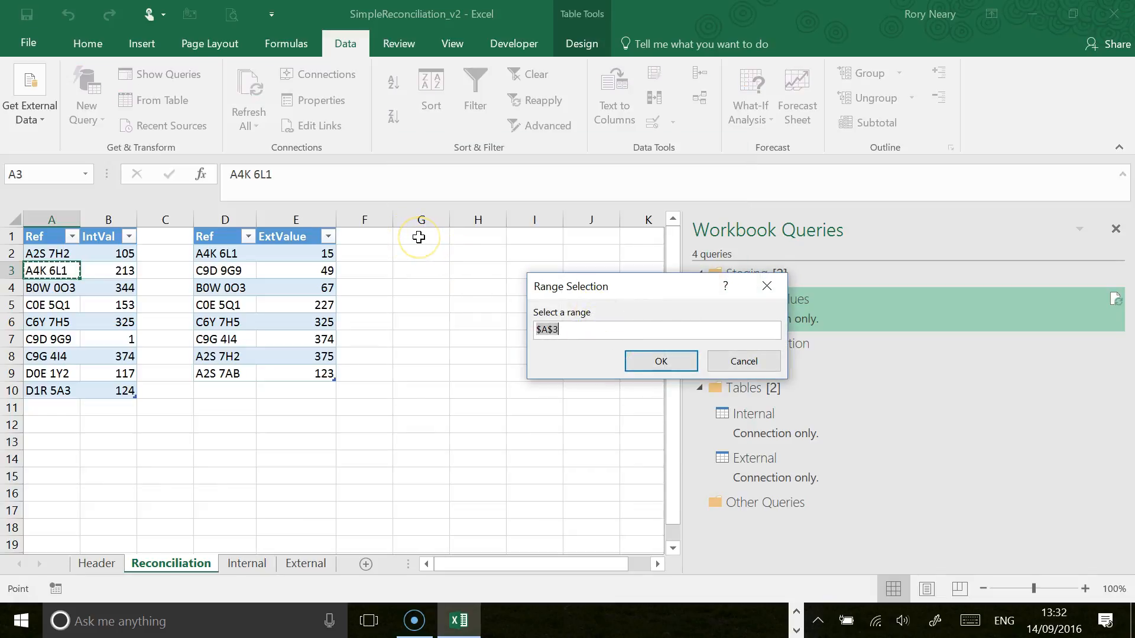
left_click(419, 237)
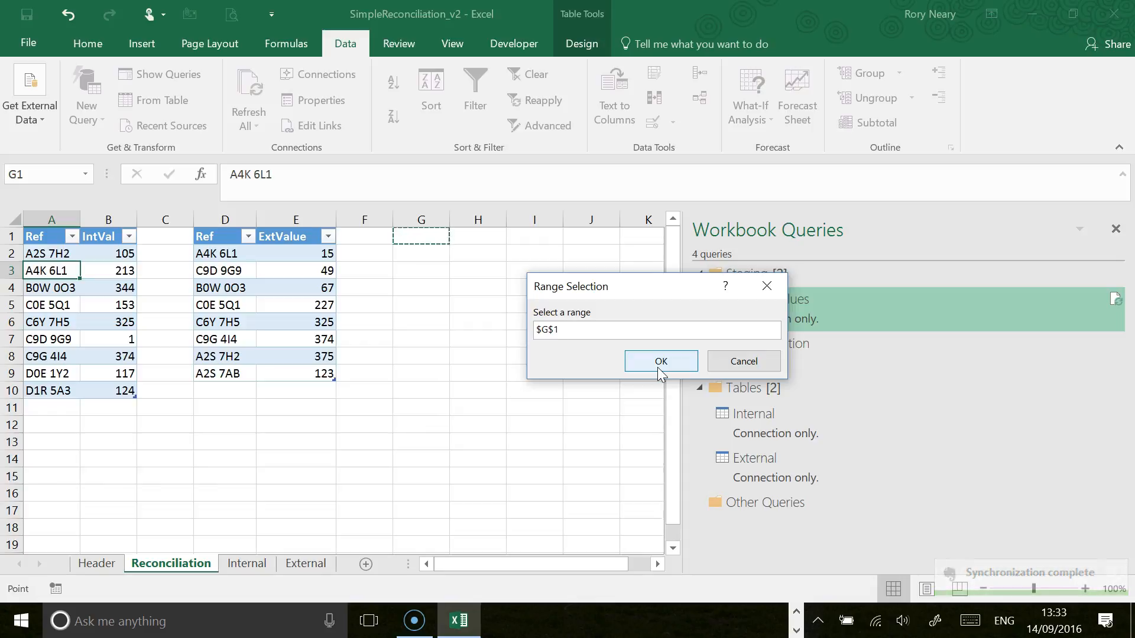
left_click(420, 305)
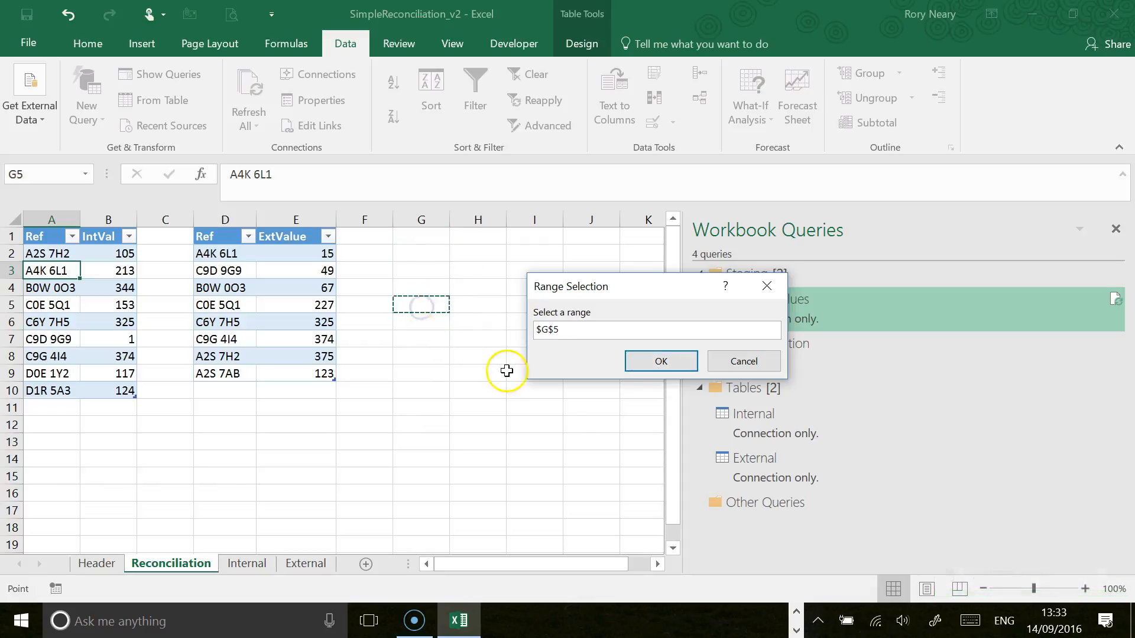
left_click(655, 360)
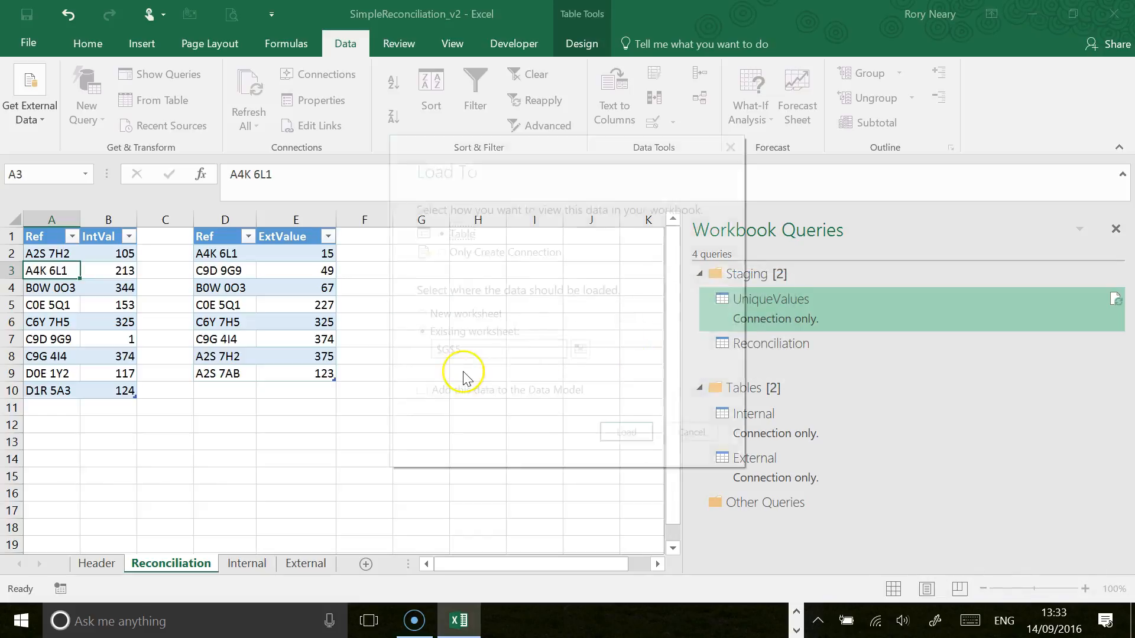
left_click(623, 434)
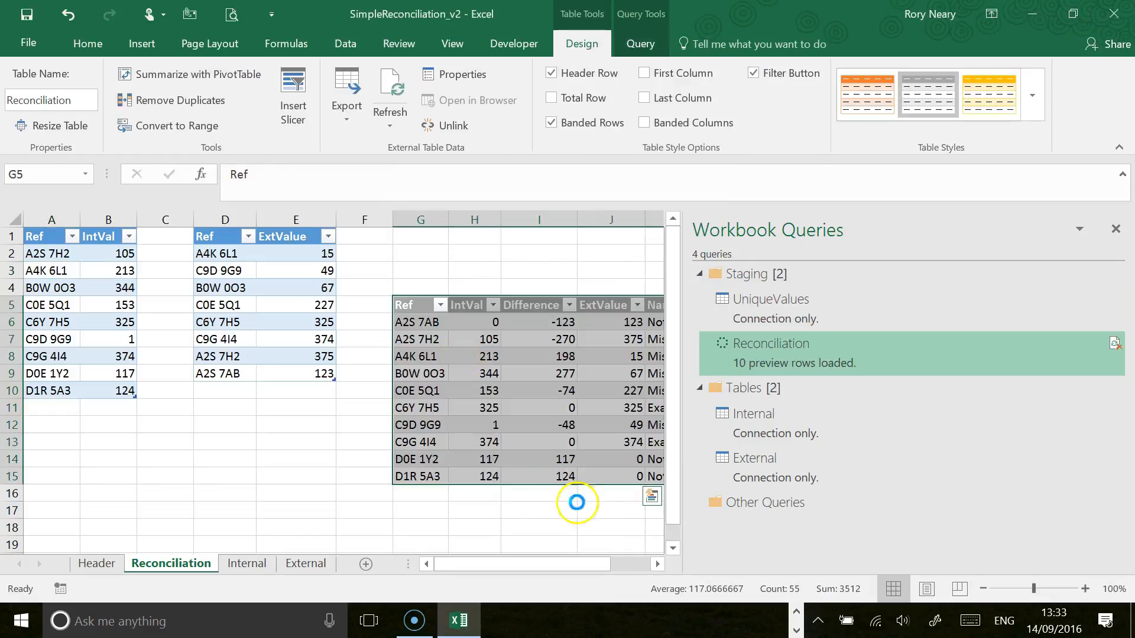
left_click(657, 563)
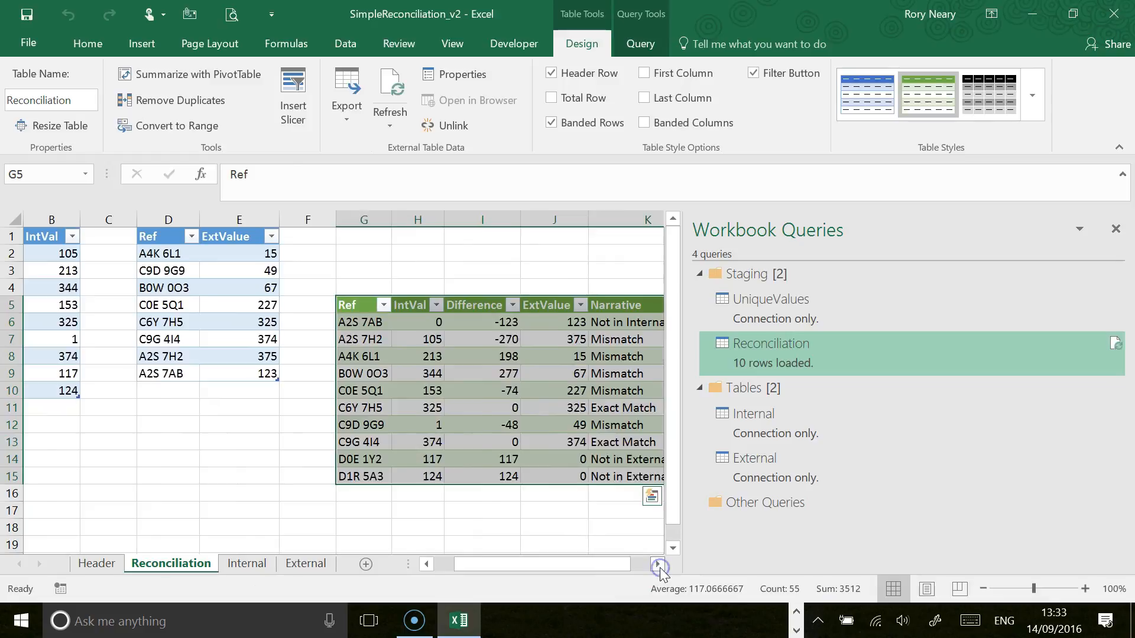
left_click(657, 563)
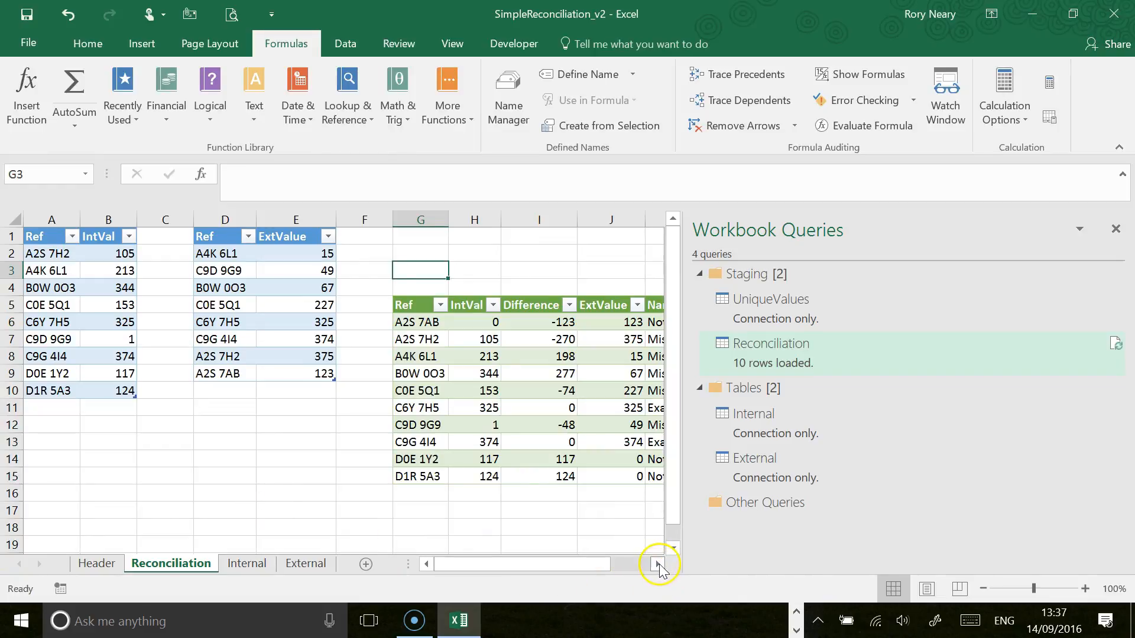
Step: Enter the label Totals in cell G3, above the Reconciliation table
left_click(658, 564)
left_click(658, 563)
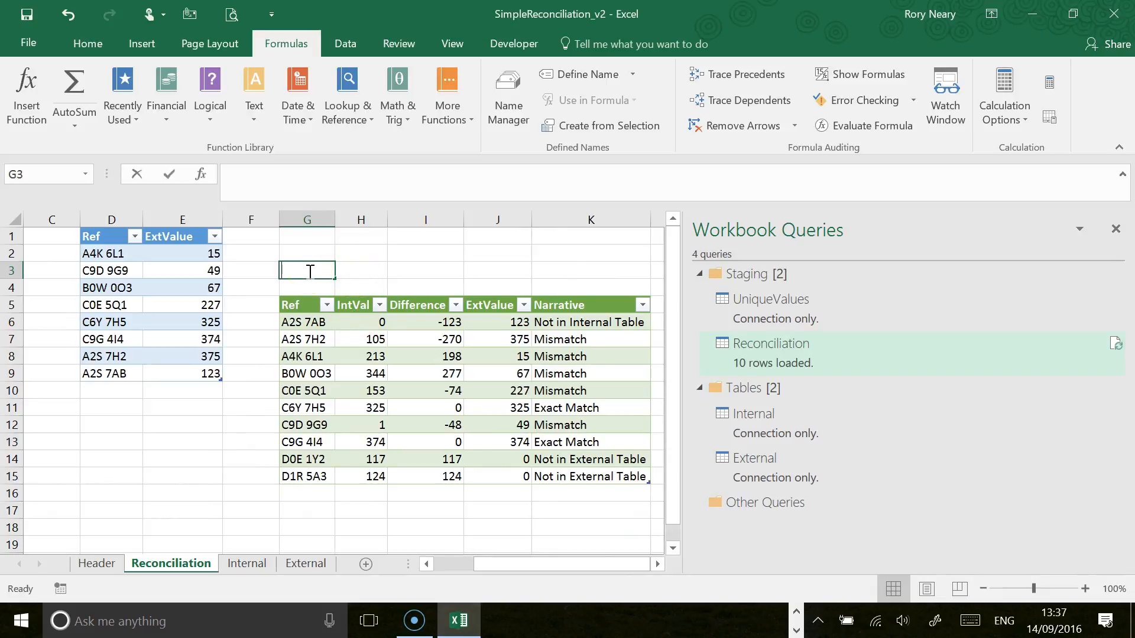
type("Totals")
key("Return")
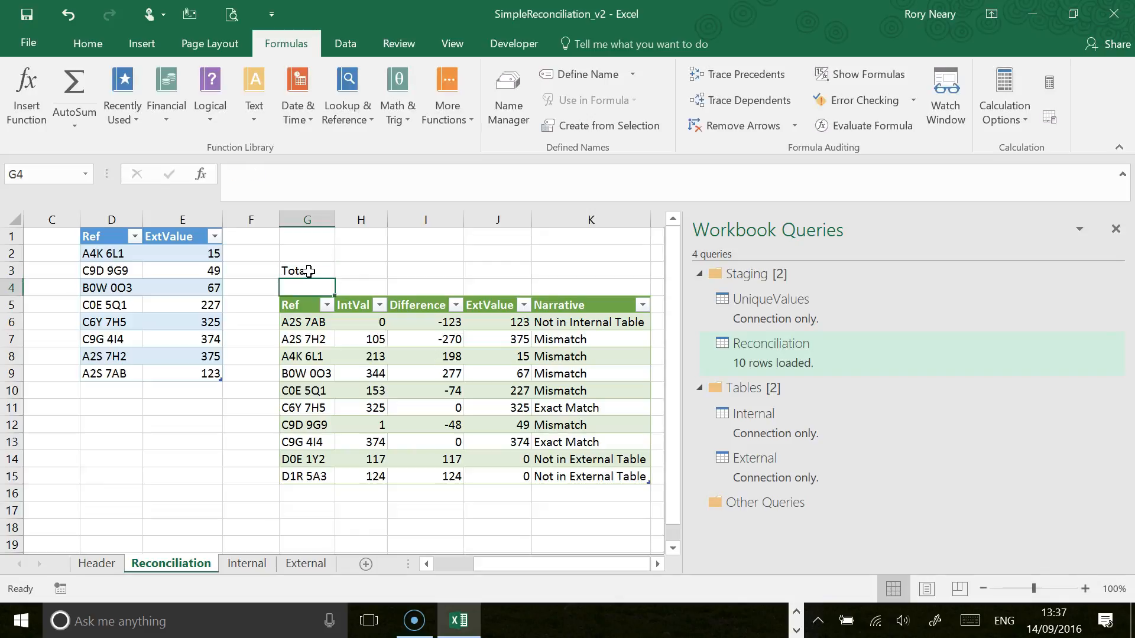
Step: Sum the Reconciliation table's IntVal column in cell H3 with =SUM(Reconciliation[IntVal])
key("Up")
key("Right")
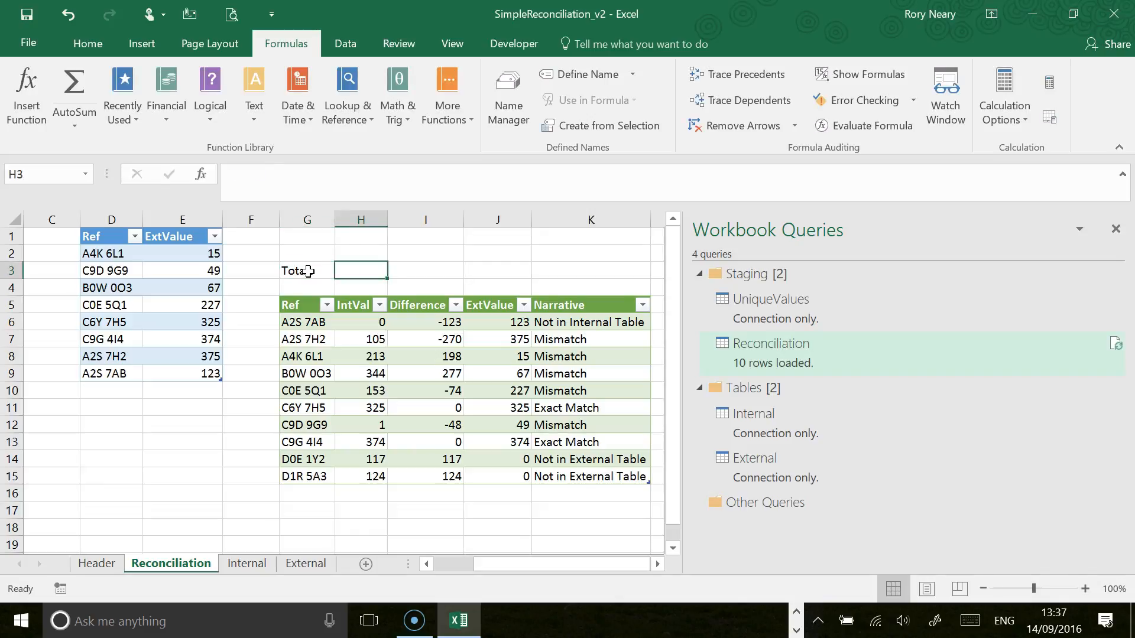
left_click(70, 87)
left_click_drag(372, 322, 365, 473)
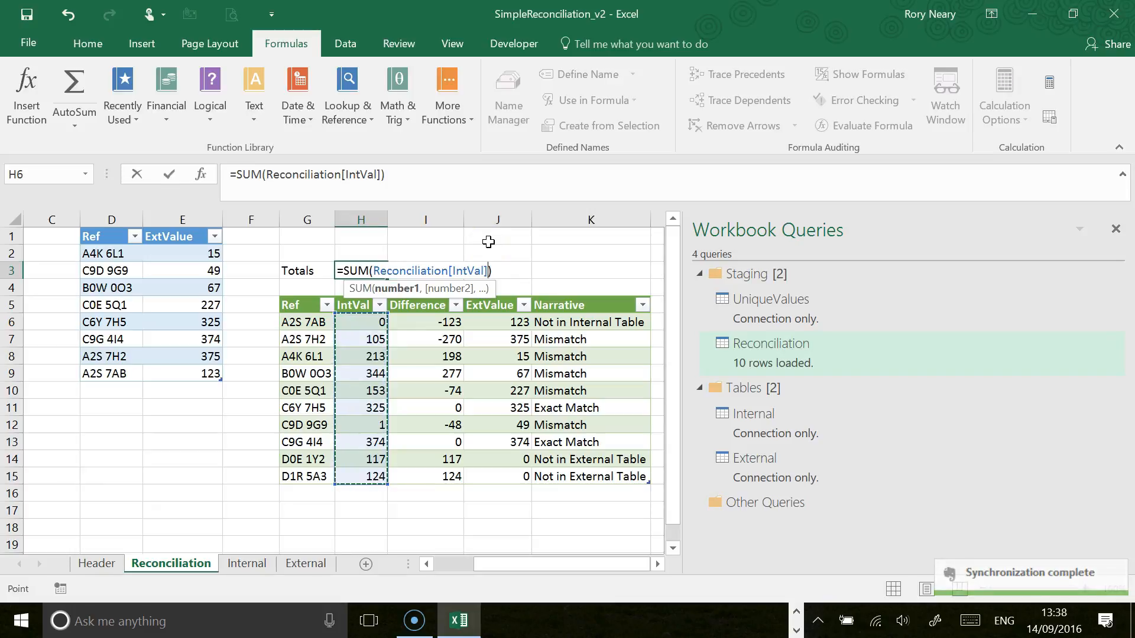
key("Return")
Step: Extend the H3 total formula across to I3 and J3 to total the Difference and ExtValue columns
left_click(348, 269)
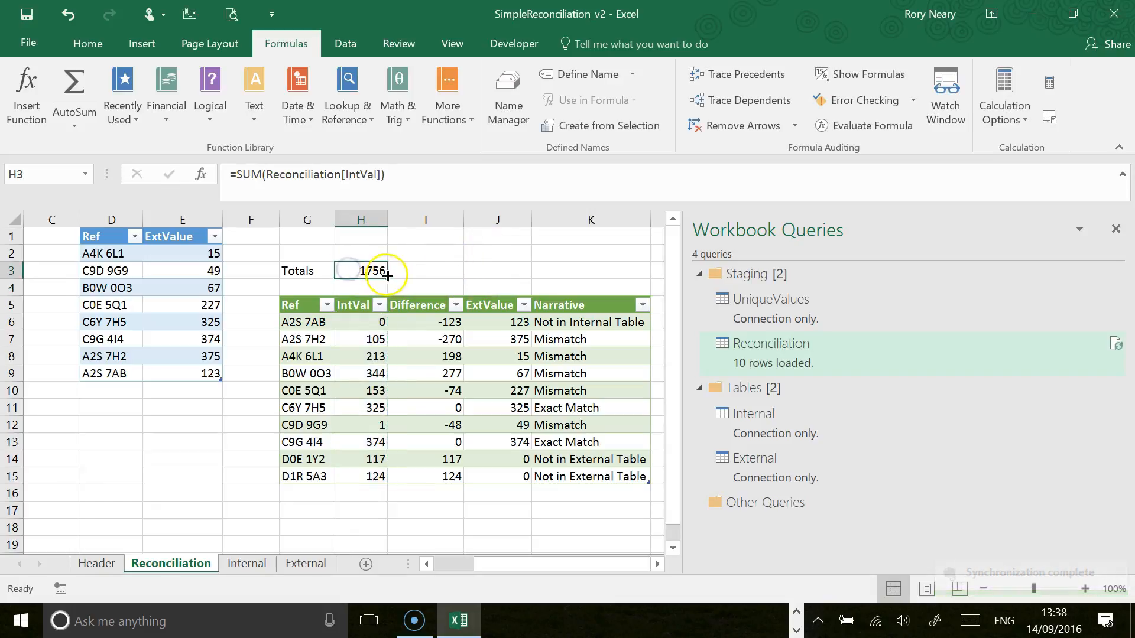
left_click_drag(387, 275, 440, 278)
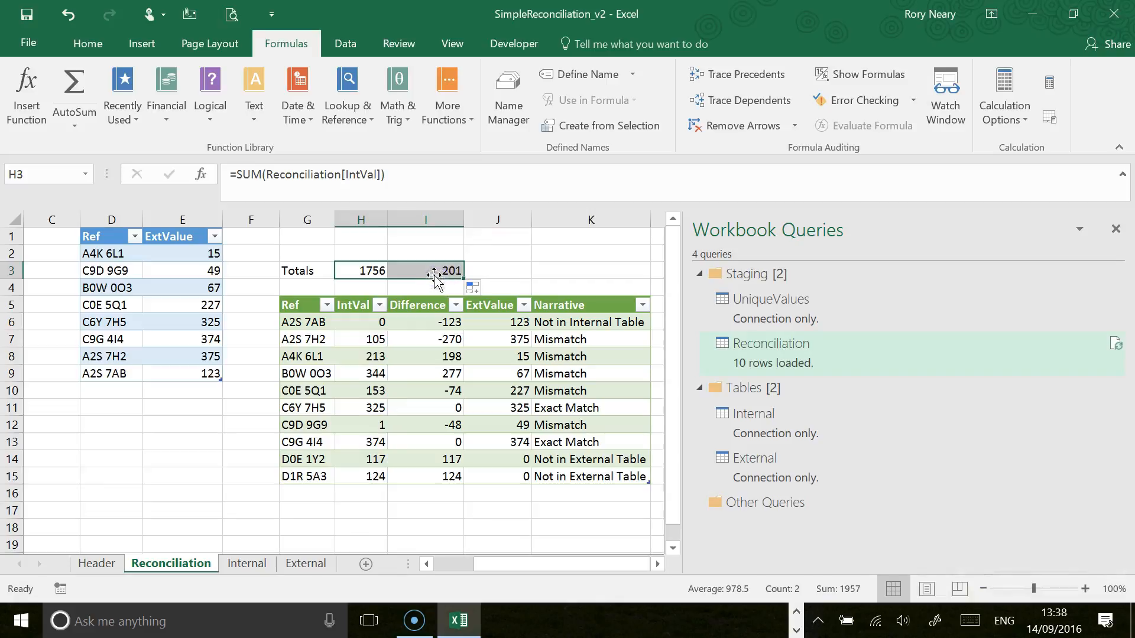
left_click(431, 270)
left_click_drag(464, 278, 528, 278)
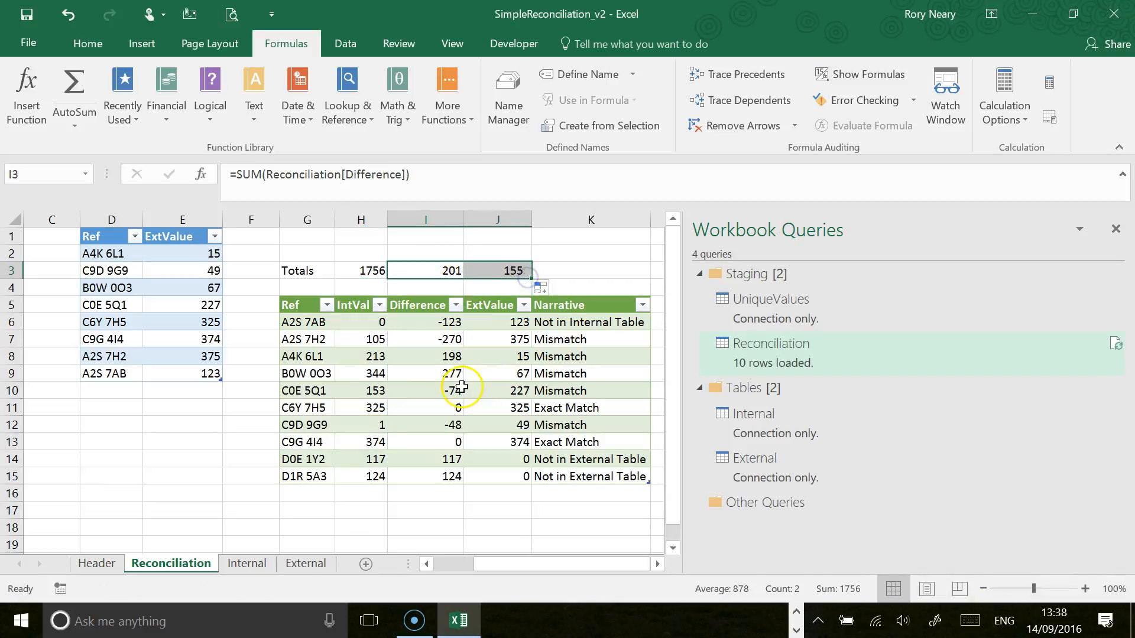
left_click(369, 267)
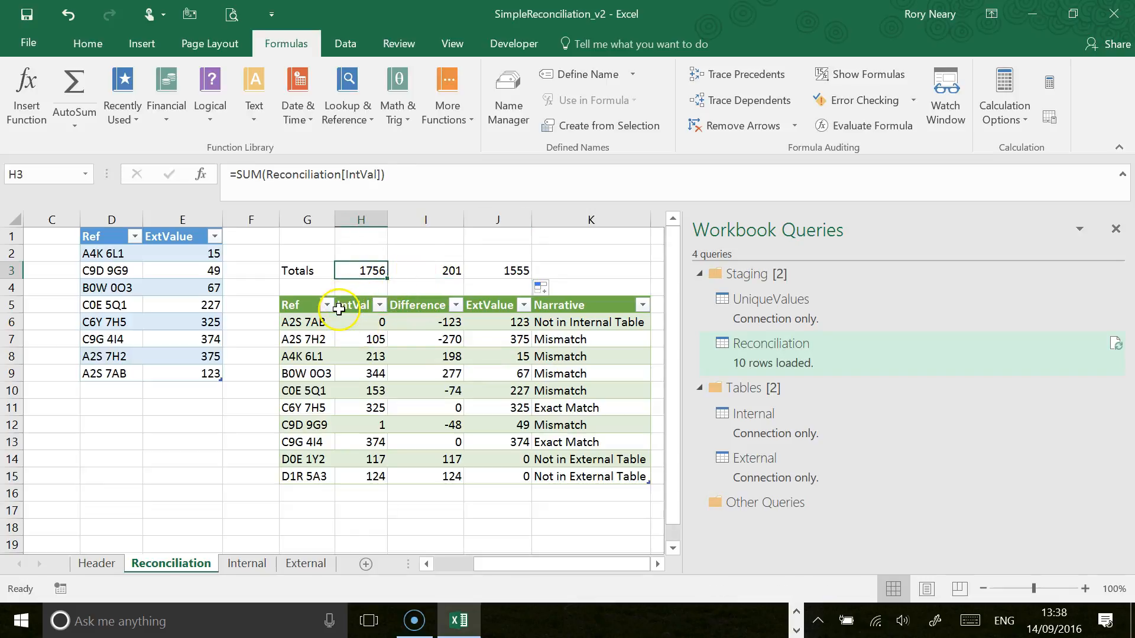
Step: Open the Reconciliation query for editing and review the formula of its Added Custom step
left_click(433, 335)
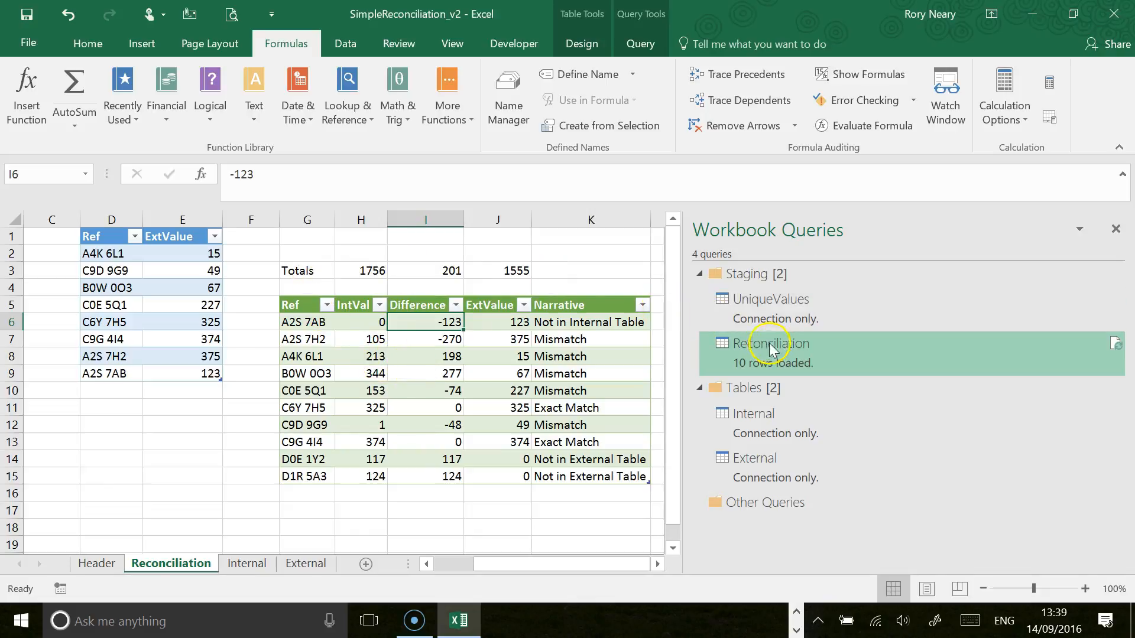
right_click(783, 357)
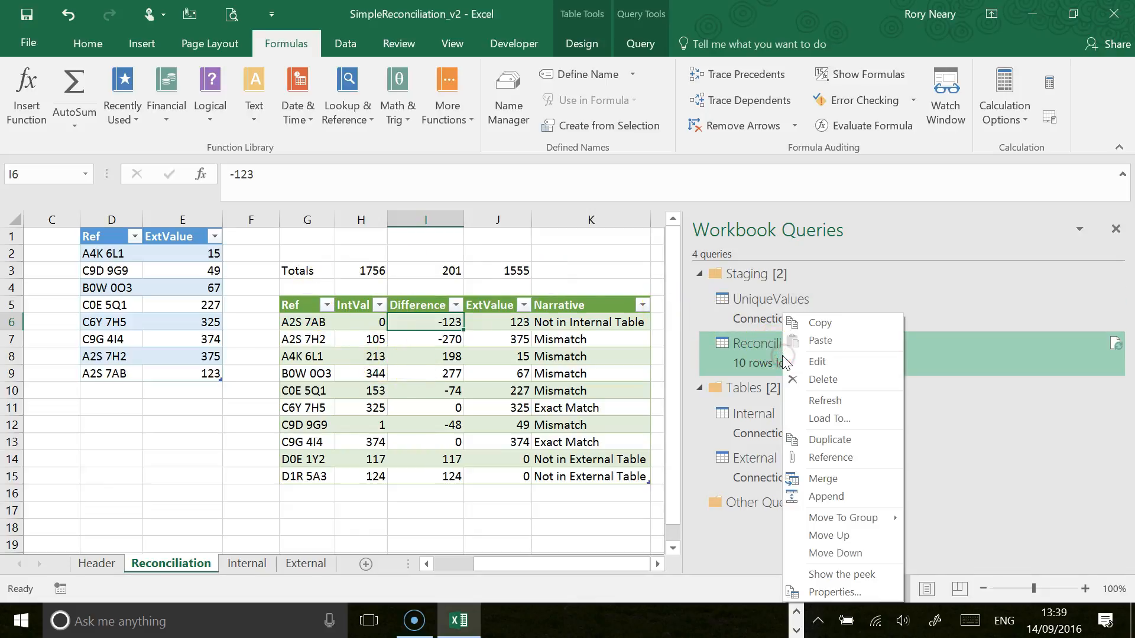
left_click(819, 362)
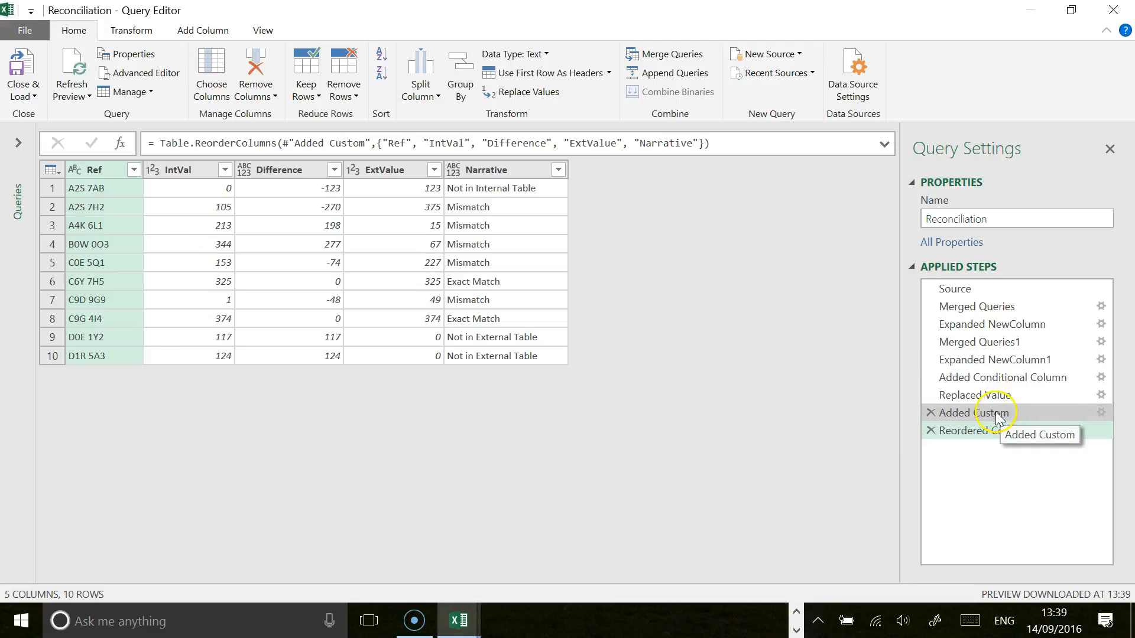
left_click(1003, 414)
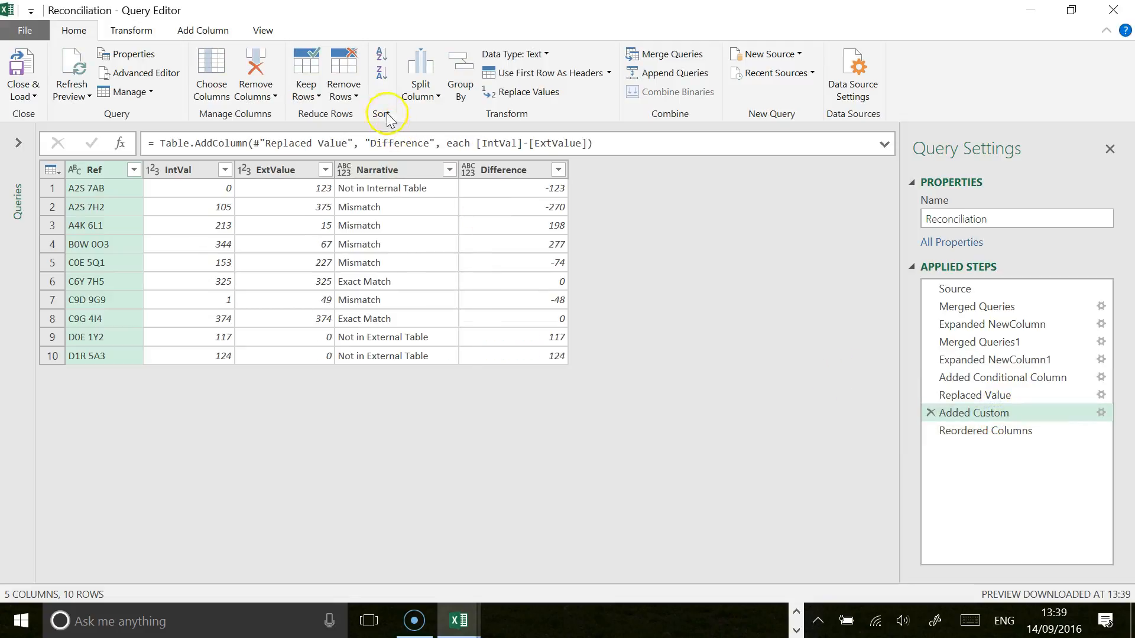
left_click(477, 143)
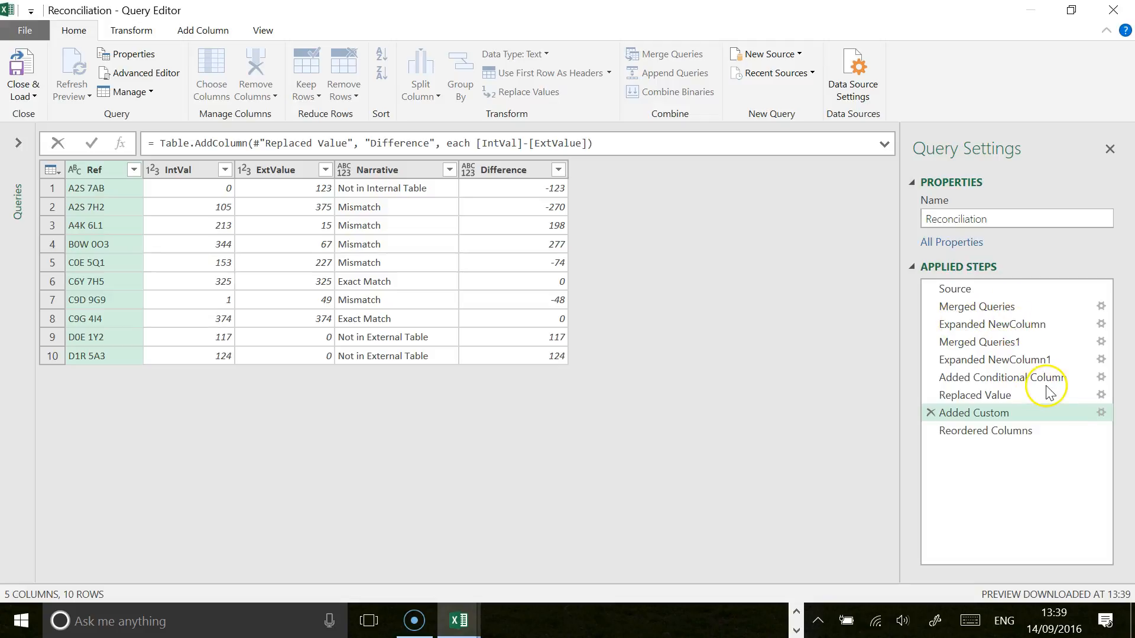
Step: Change the Difference column's formula to -[IntVal]+[ExtValue] and load the updated Reconciliation query back to the worksheet
left_click(1100, 412)
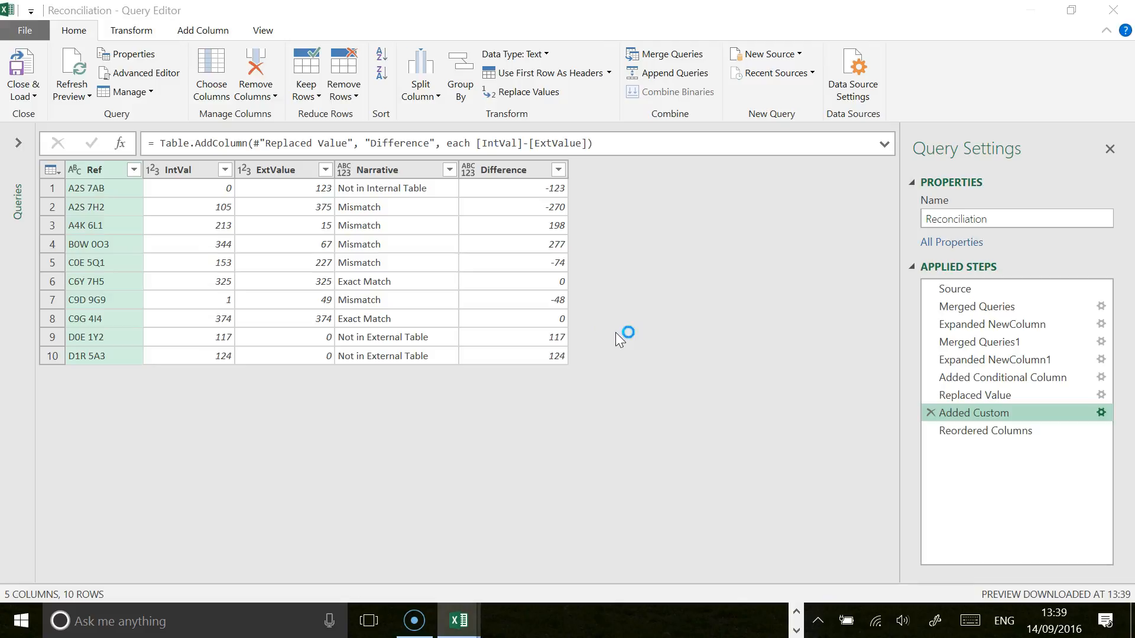
left_click(549, 319)
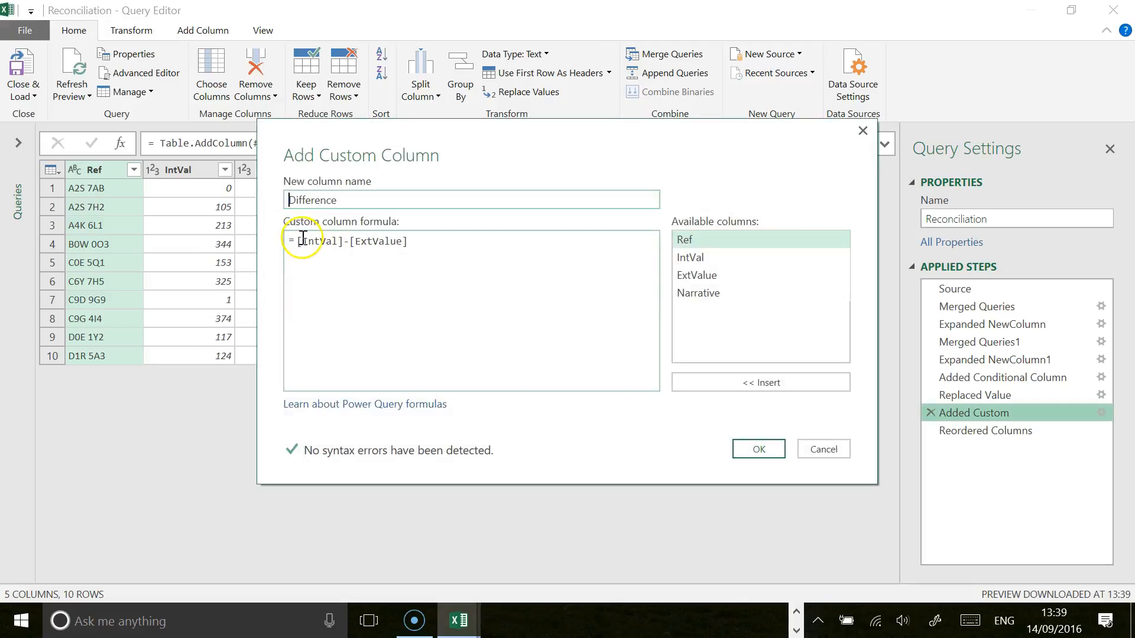
left_click(297, 242)
type("-")
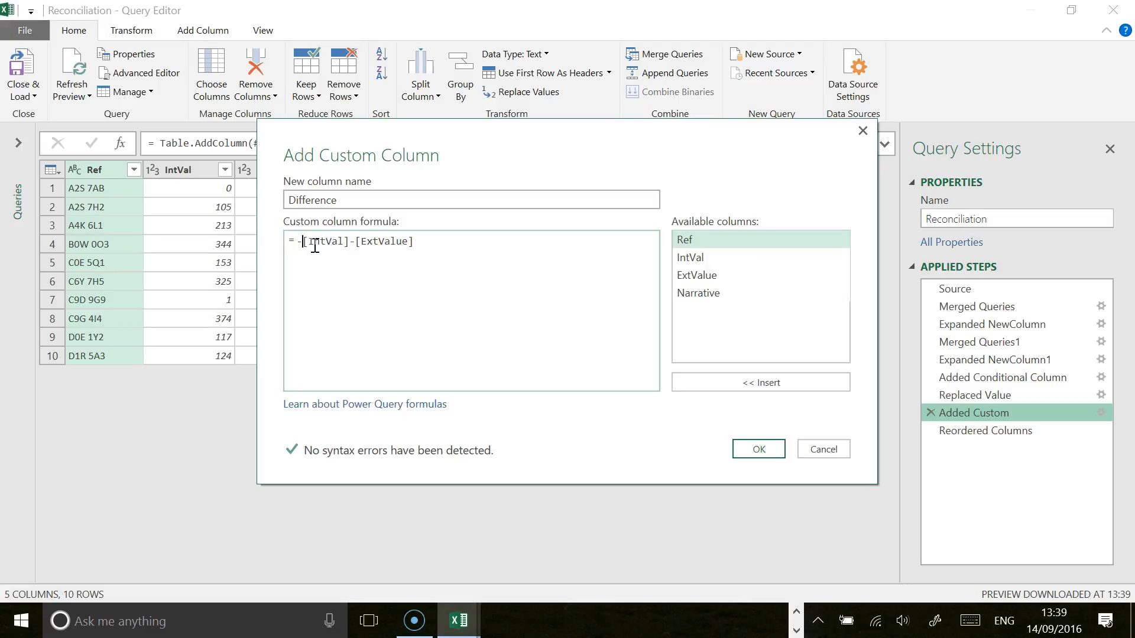
left_click(355, 239)
left_click(759, 450)
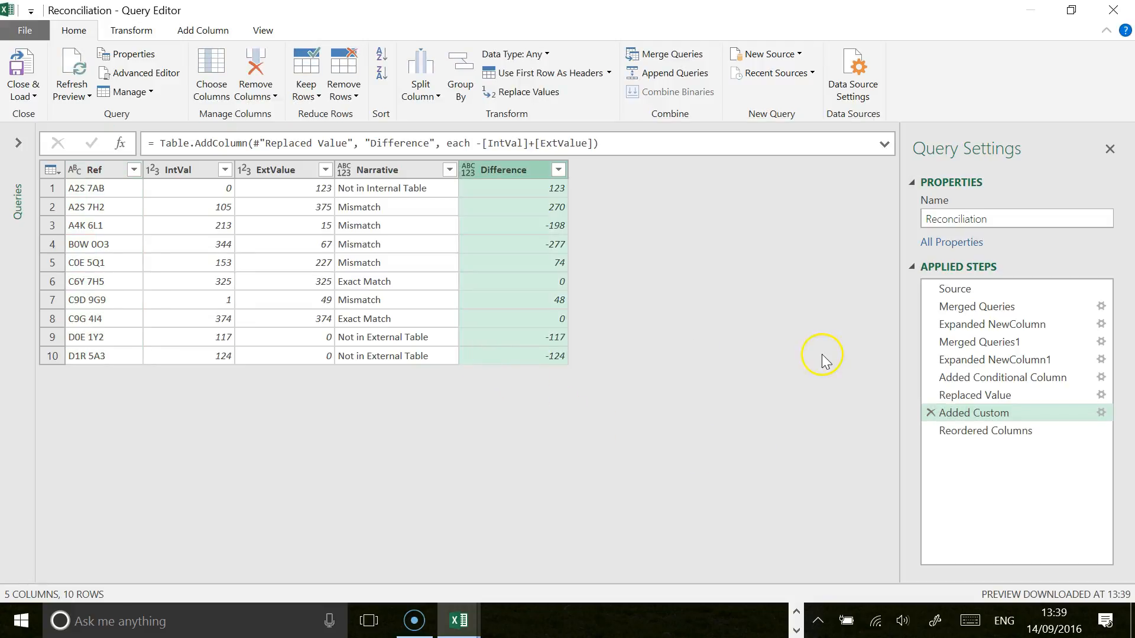
left_click(27, 65)
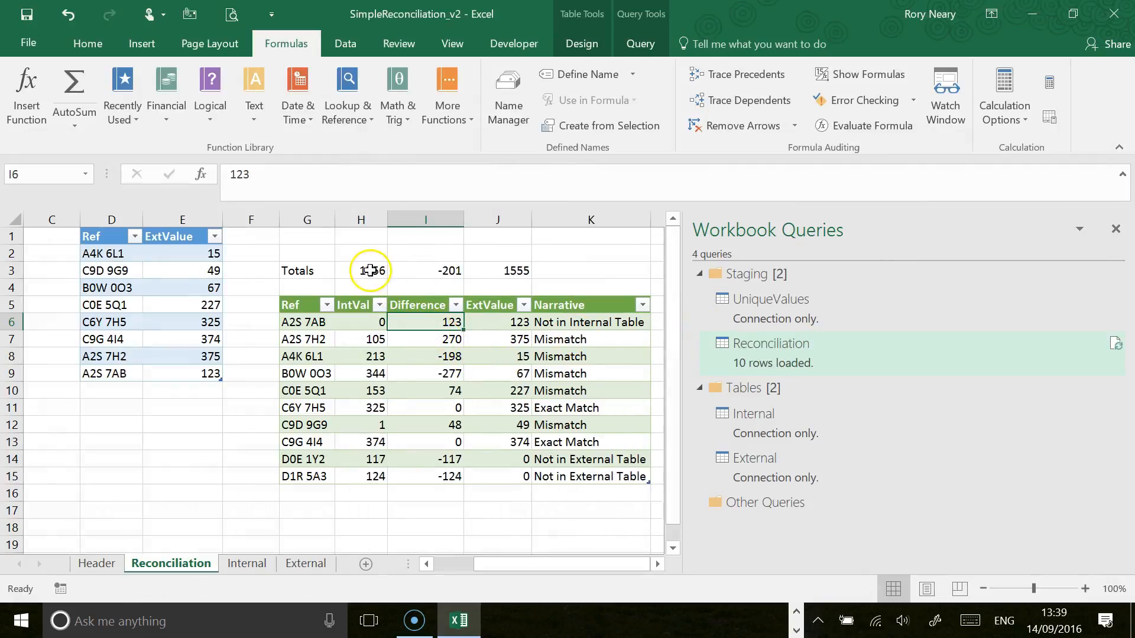
Step: Check the Totals row against the sums of the IntVal and ExtValue columns in the reconciliation and source tables
left_click_drag(361, 271, 479, 275)
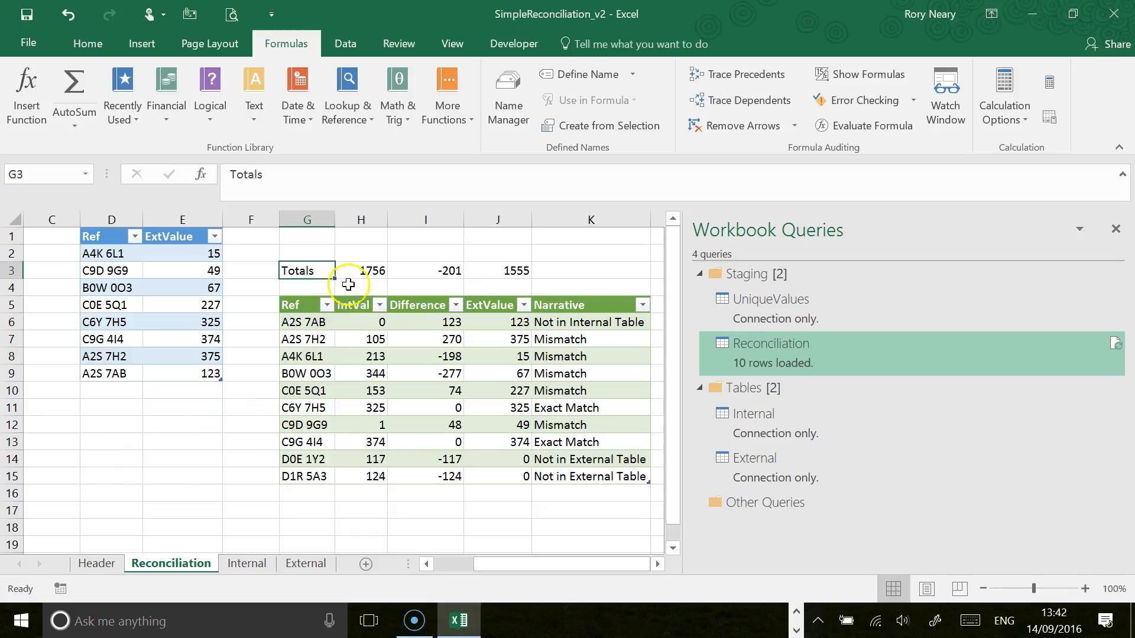
left_click_drag(356, 306, 367, 477)
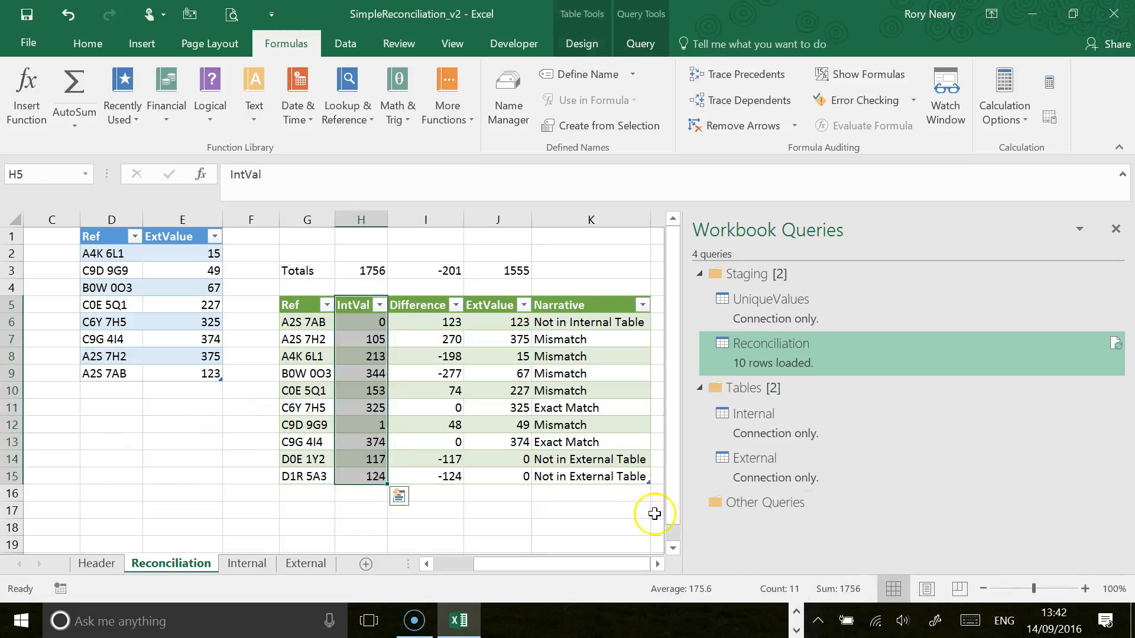
left_click_drag(491, 303, 502, 480)
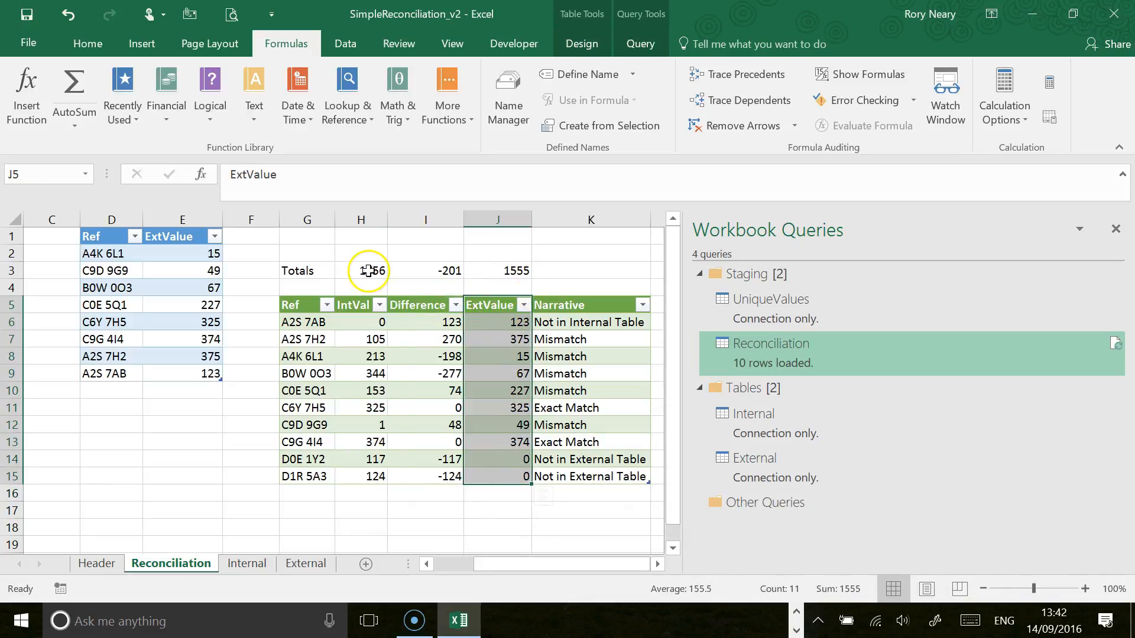
left_click_drag(367, 270, 414, 270)
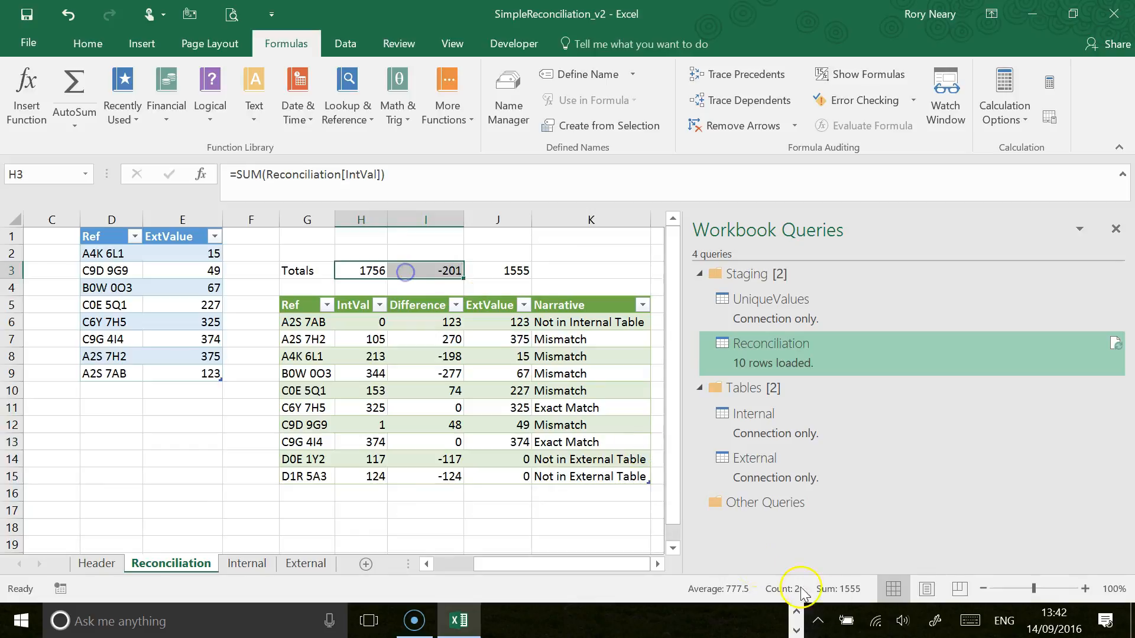
left_click(426, 563)
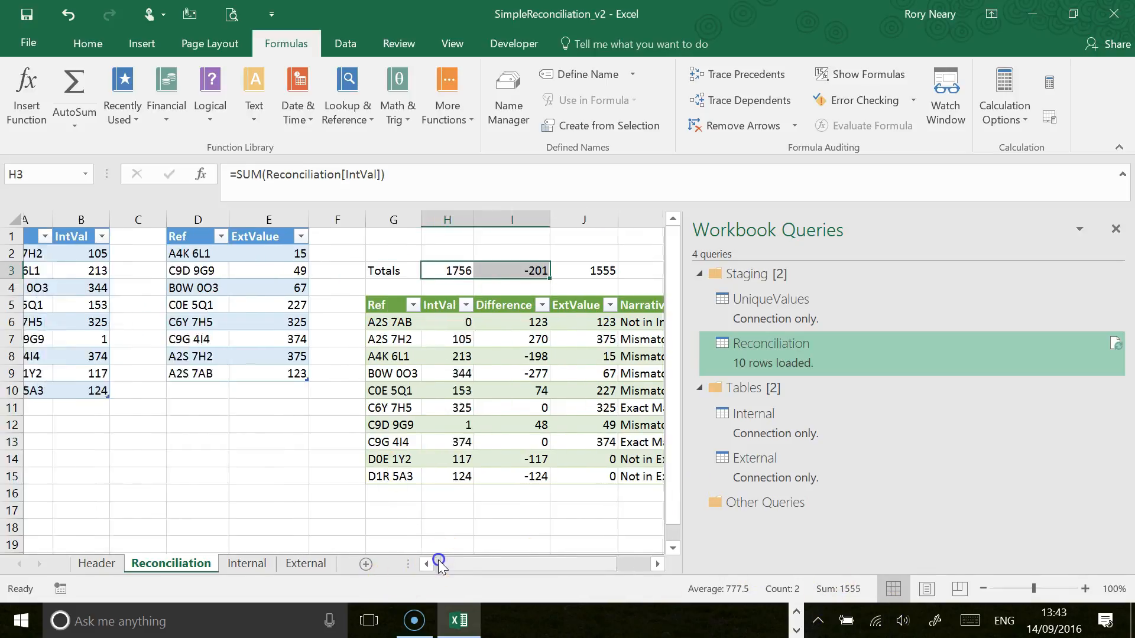
left_click(426, 563)
left_click(107, 214)
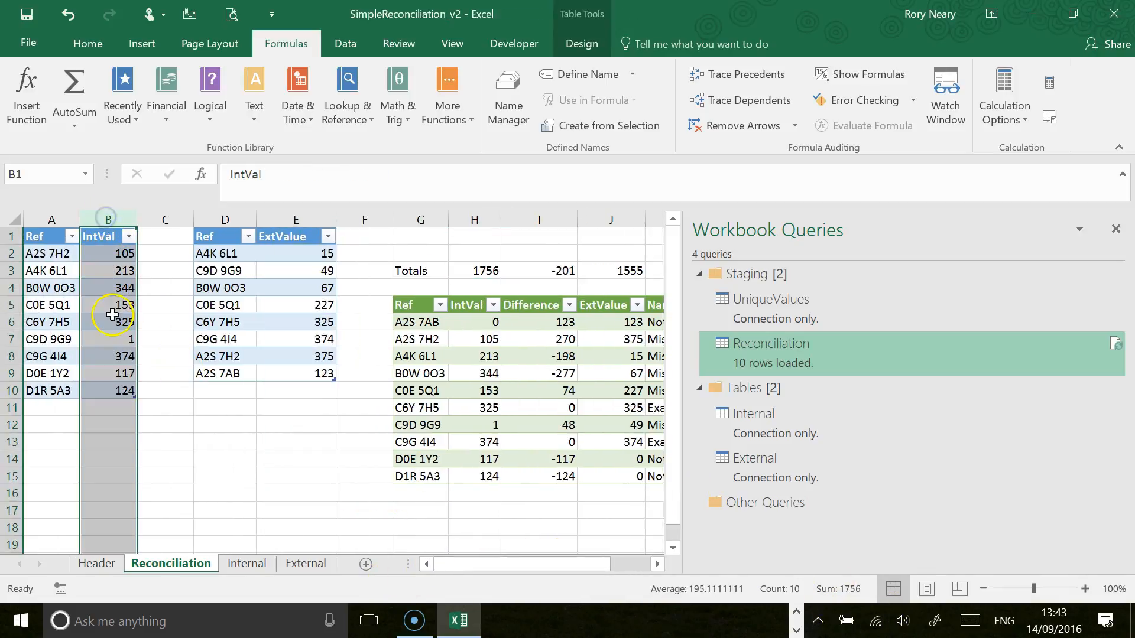
left_click(282, 219)
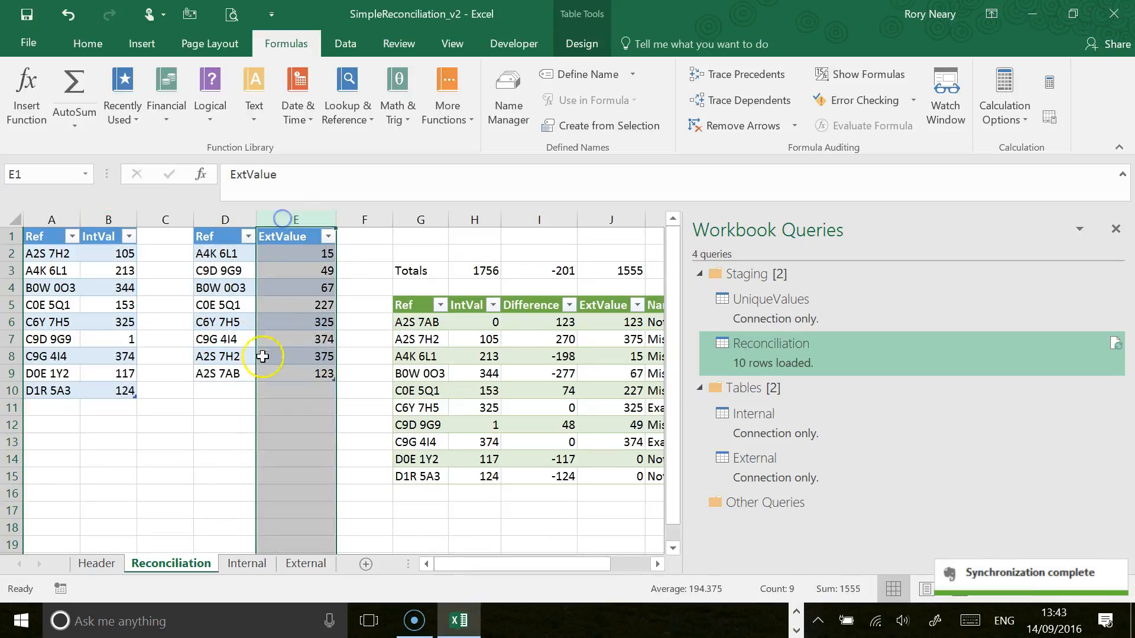
left_click(114, 428)
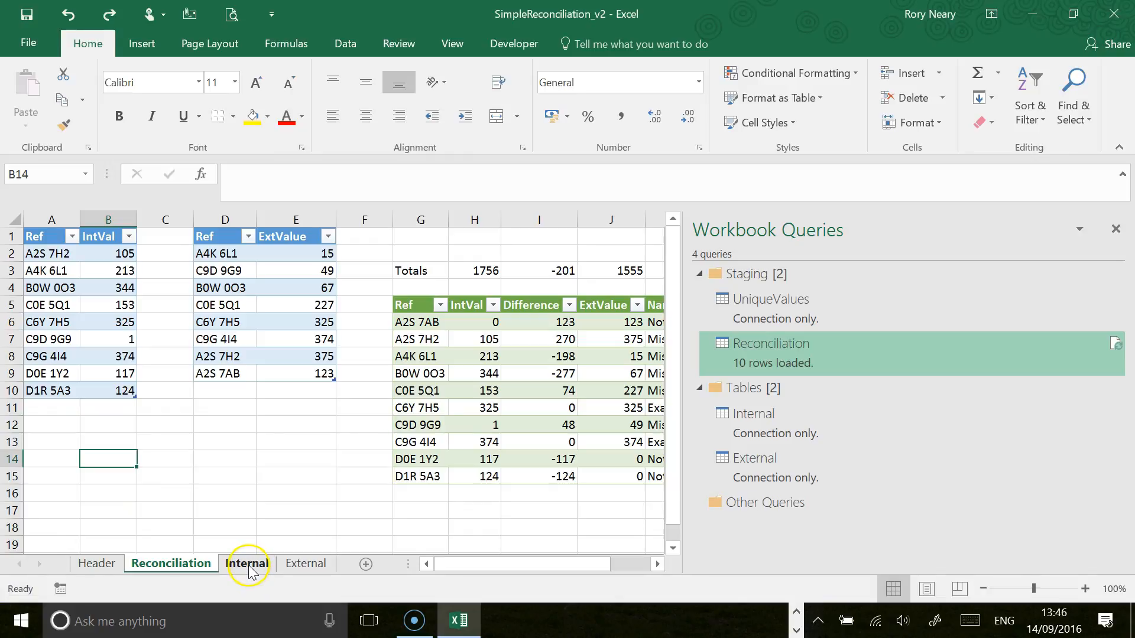
Step: Copy the full reference and value data, A2:B101, from the Internal worksheet
left_click(249, 565)
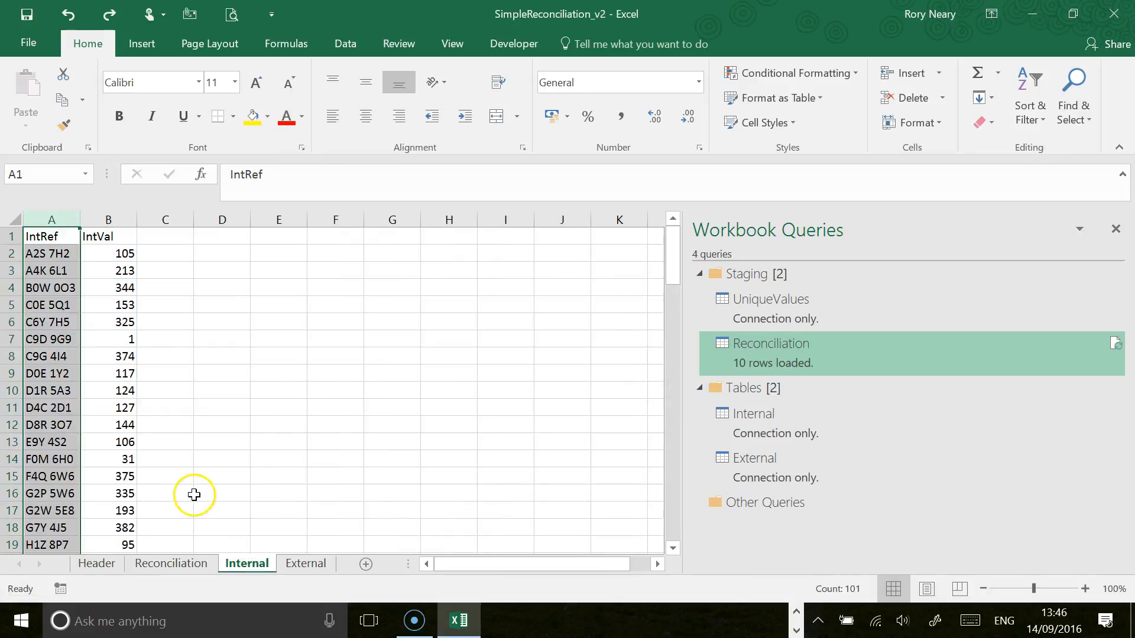
left_click_drag(54, 253, 103, 251)
left_click_drag(672, 253, 670, 534)
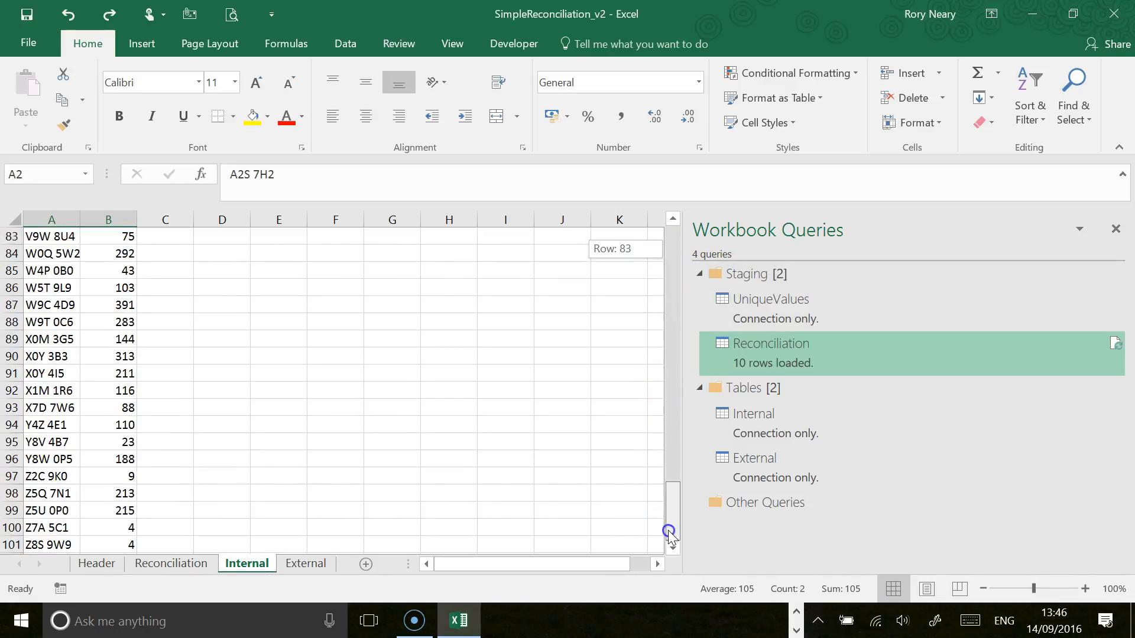
left_click(124, 542, "shift")
key("ctrl+c")
Step: Paste the copied data as values into the internal table from cell A2 of the Reconciliation worksheet, accepting the inserted rows
left_click(146, 565)
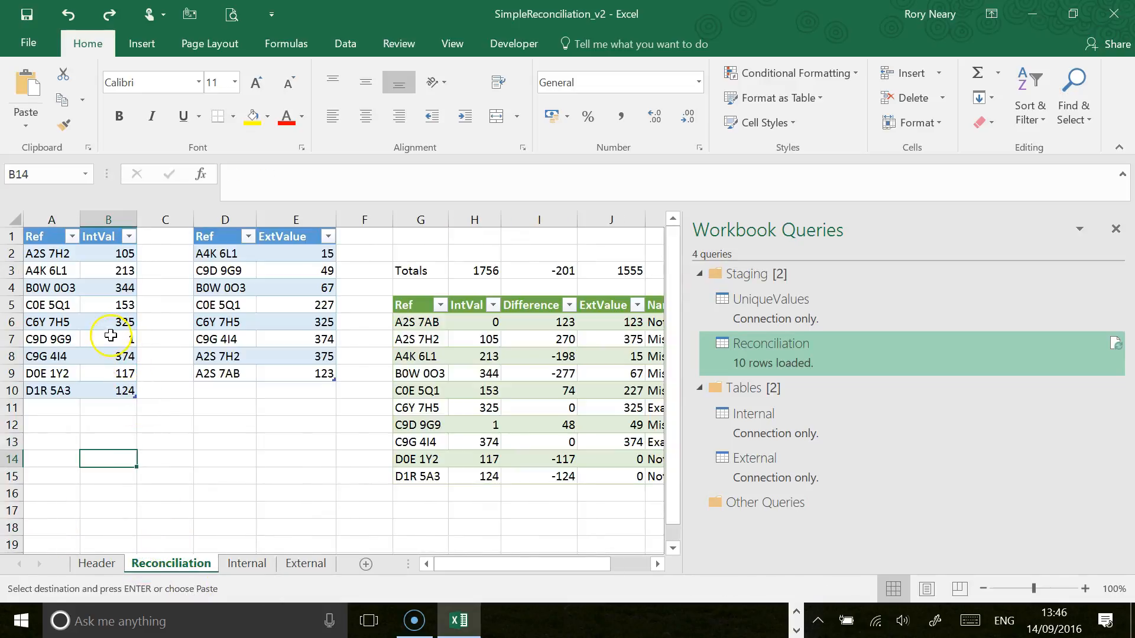
left_click(46, 256)
right_click(46, 256)
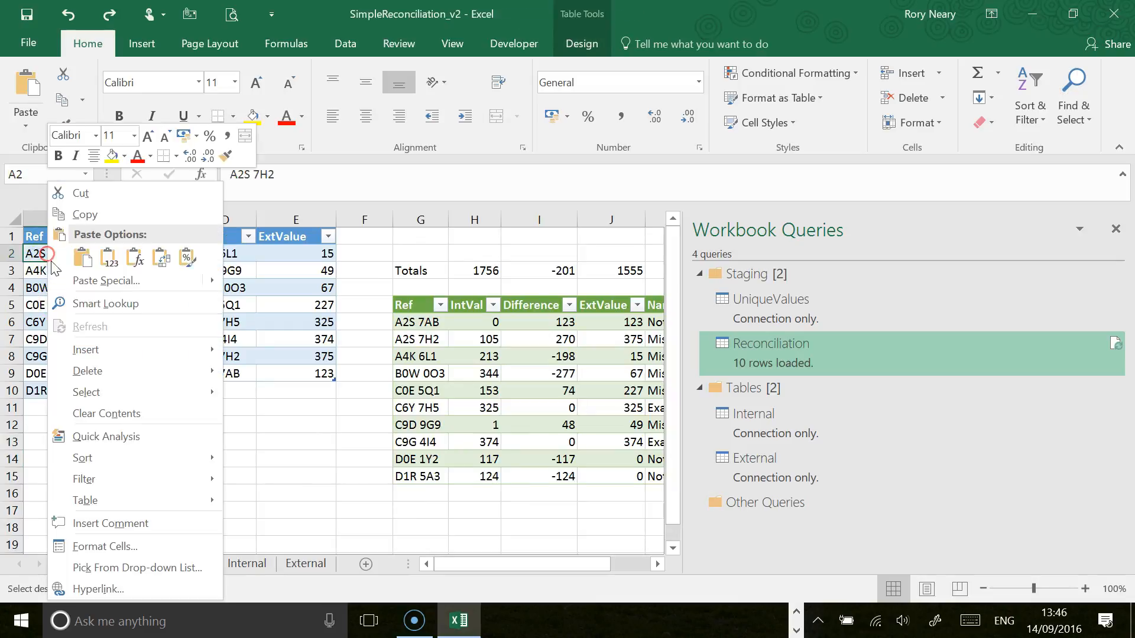
left_click(110, 264)
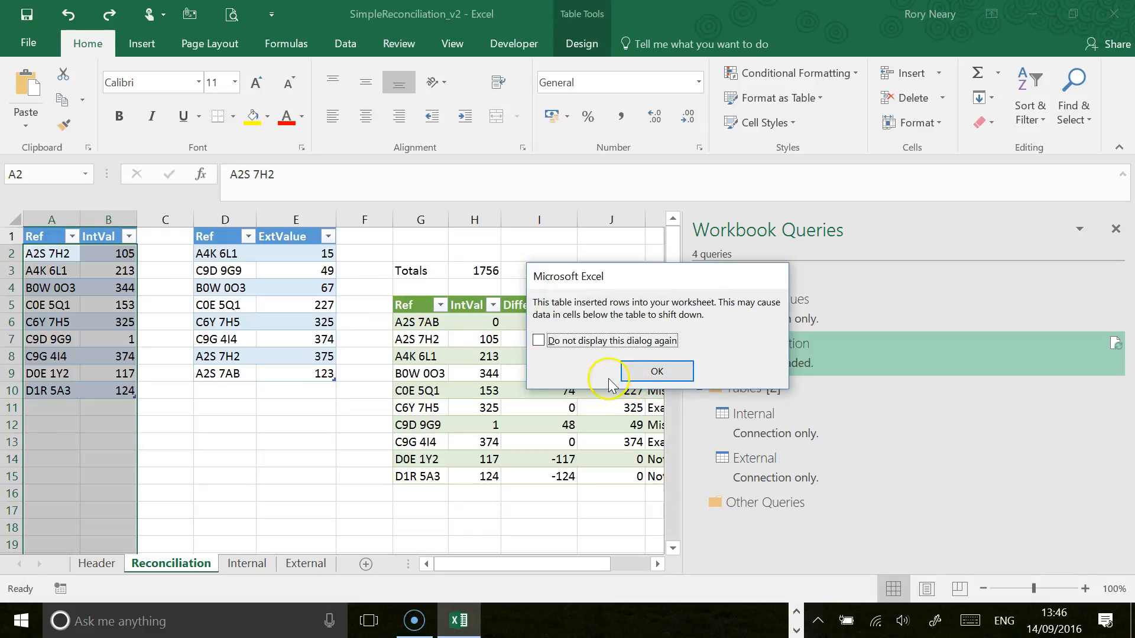
left_click(653, 372)
scroll(89, 360, "down", 1)
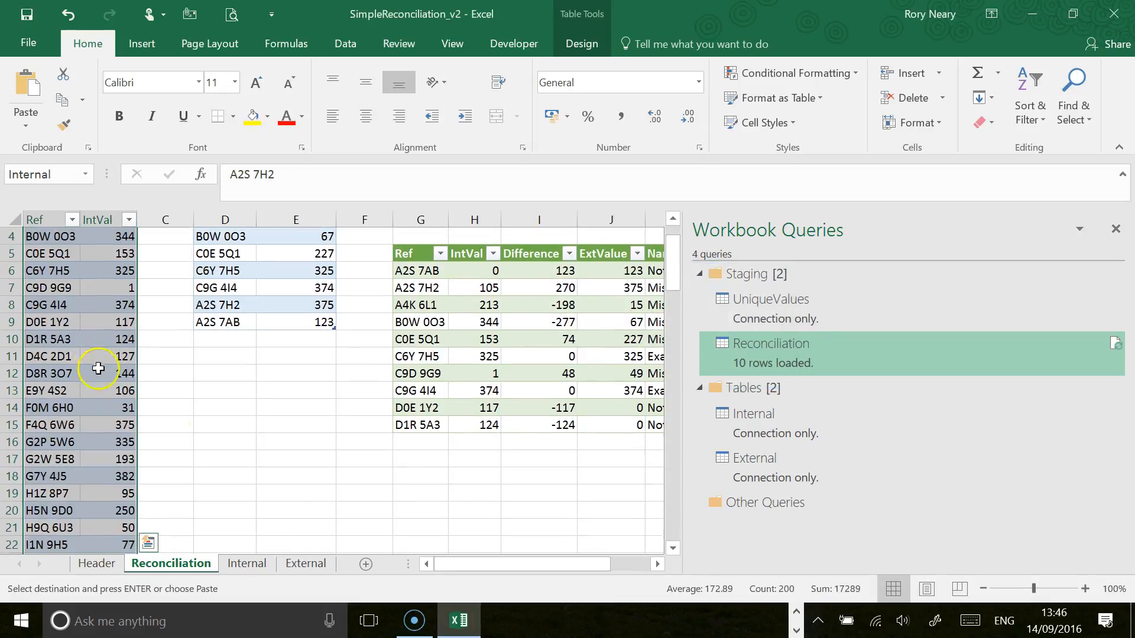
Step: Move the ExtReference column on the External worksheet from column A to column C, after ExtValue
left_click(306, 563)
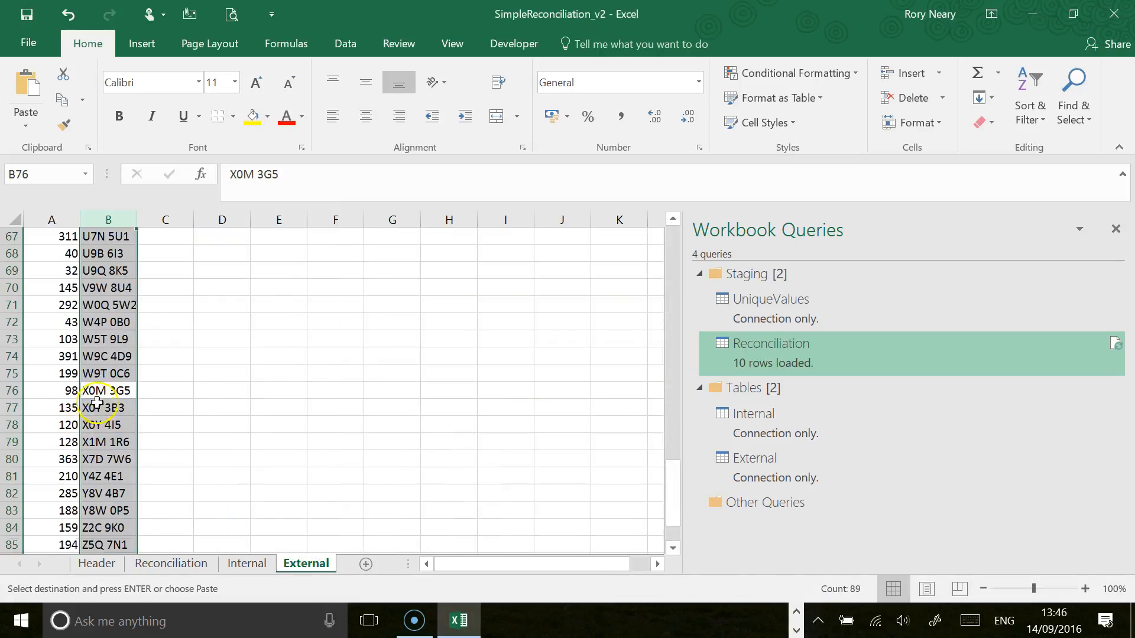
scroll(95, 399, "up", 20)
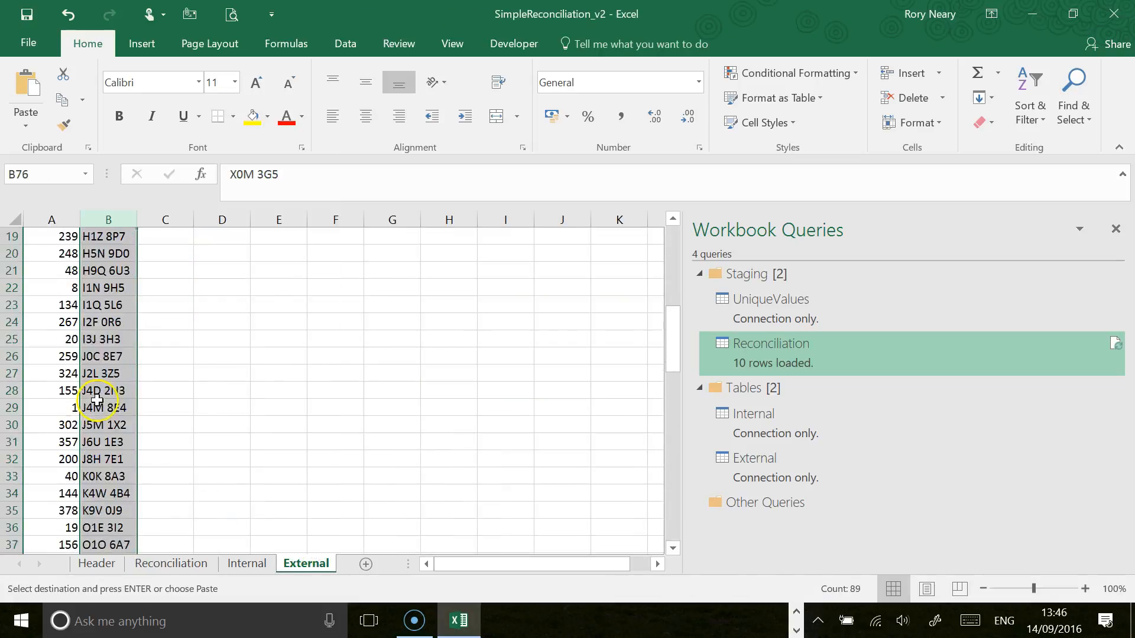
left_click(49, 219)
left_click_drag(80, 239, 155, 254)
Step: Copy the full external value and reference data, B2:C89, from the External worksheet
left_click(118, 254)
left_click(169, 256)
left_click(123, 255)
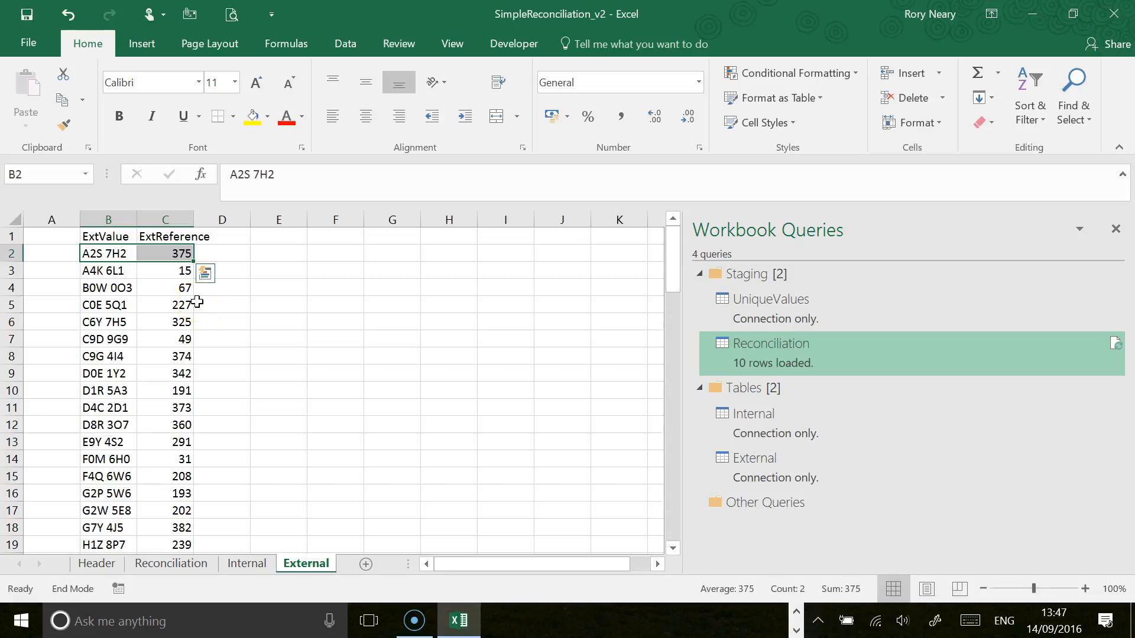
key("shift+Down")
key("ctrl+c")
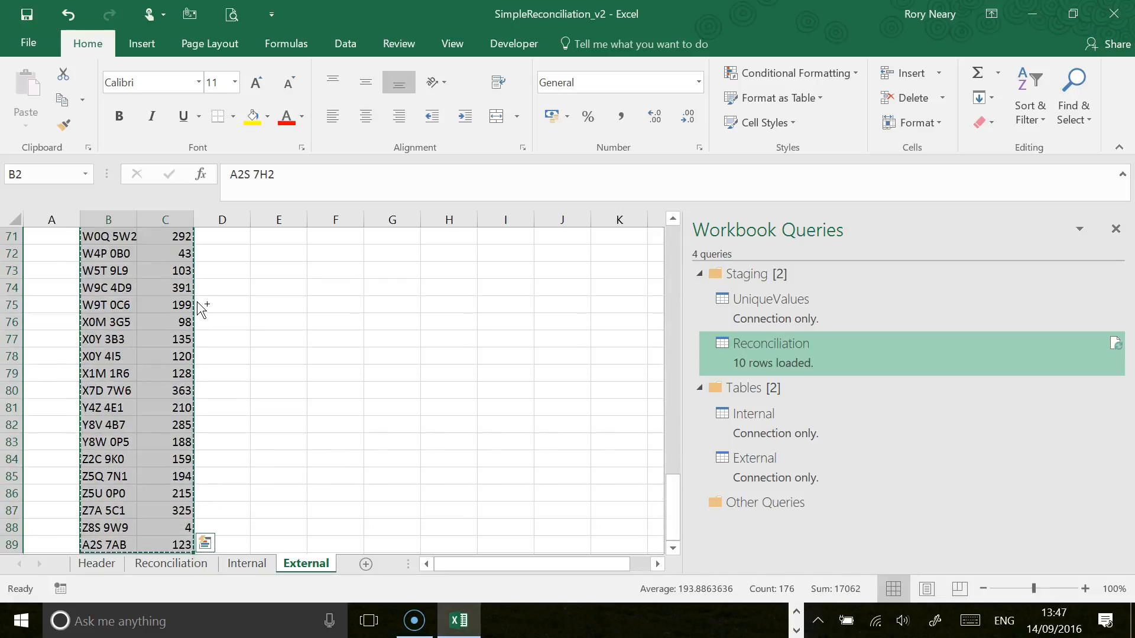
Step: Paste the copied data as values into the external table from cell D2 of the Reconciliation worksheet, accepting the inserted rows
left_click(175, 566)
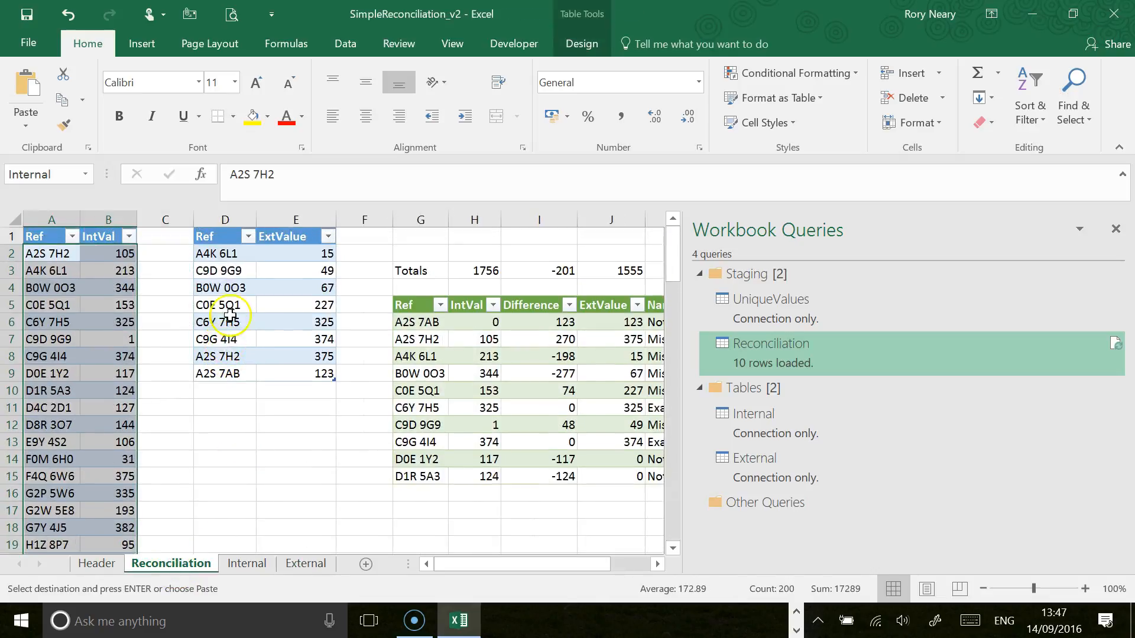
left_click(212, 257)
right_click(222, 257)
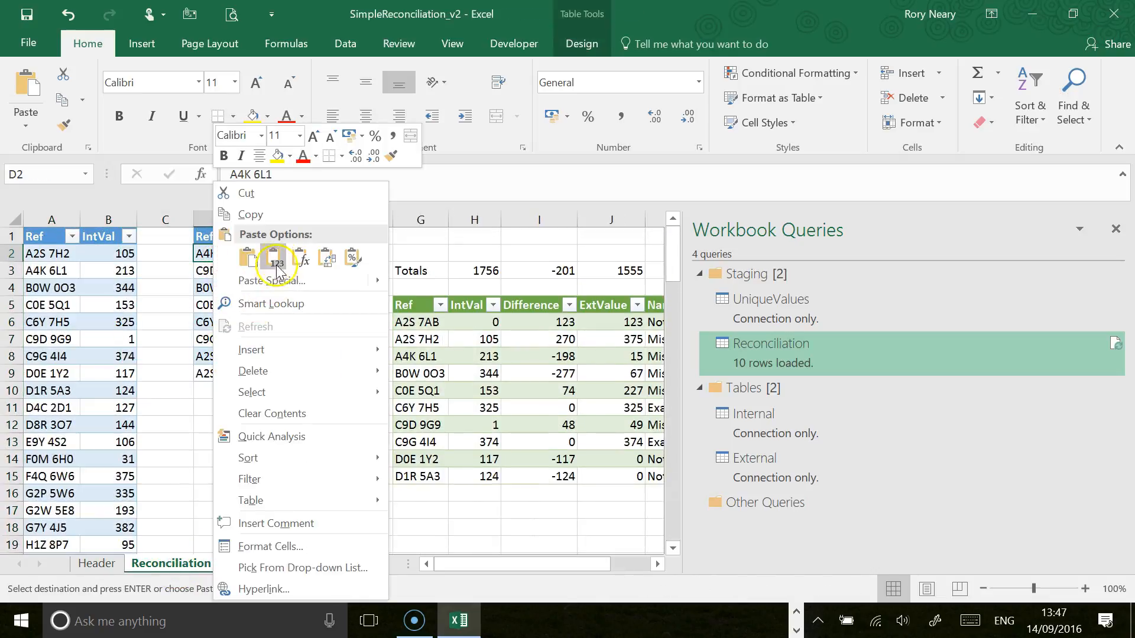
left_click(249, 188)
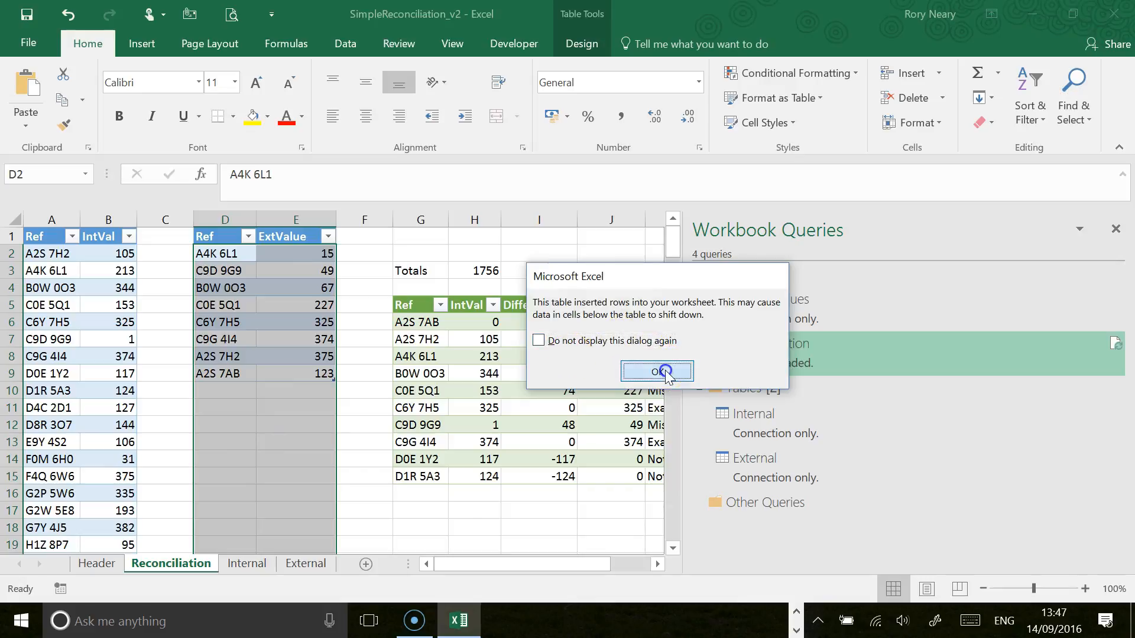
left_click(658, 370)
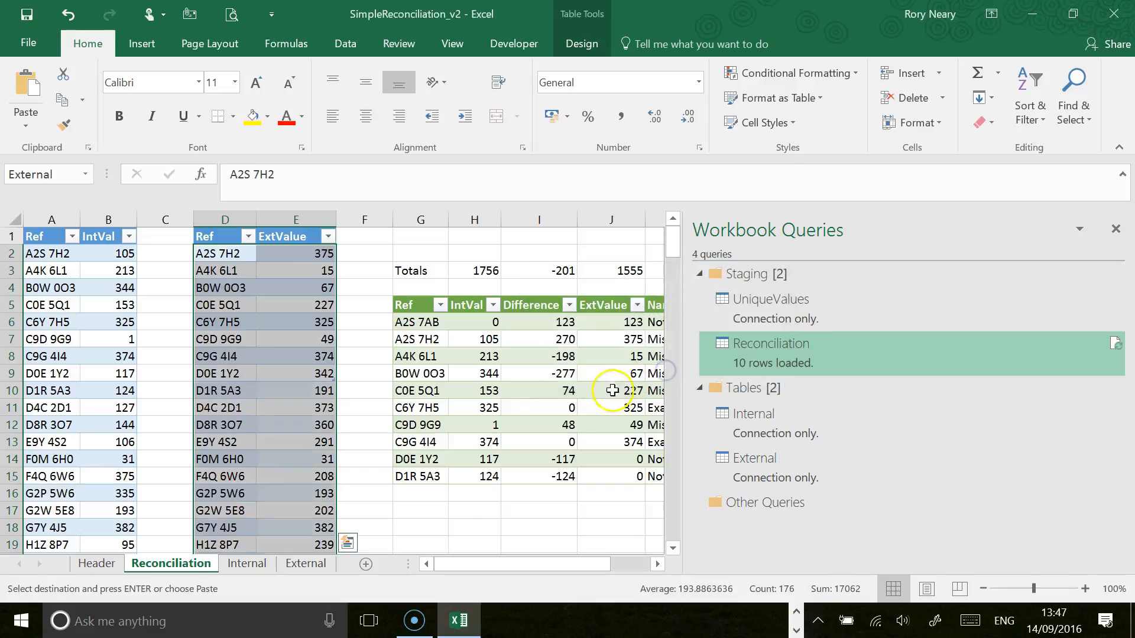
Step: Compare the row counts of the two source tables' Ref columns and check the internal entries against the Internal worksheet
left_click(229, 214)
scroll(227, 396, "down", 5)
scroll(230, 425, "up", 5)
scroll(231, 422, "down", 20)
scroll(224, 416, "up", 5)
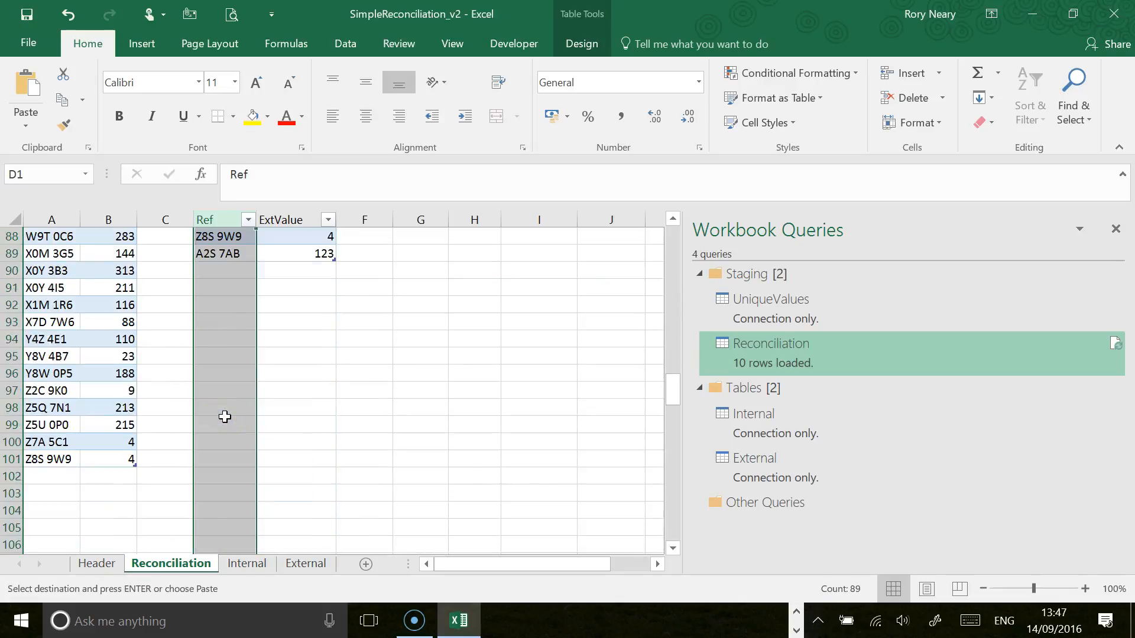
scroll(225, 416, "up", 2)
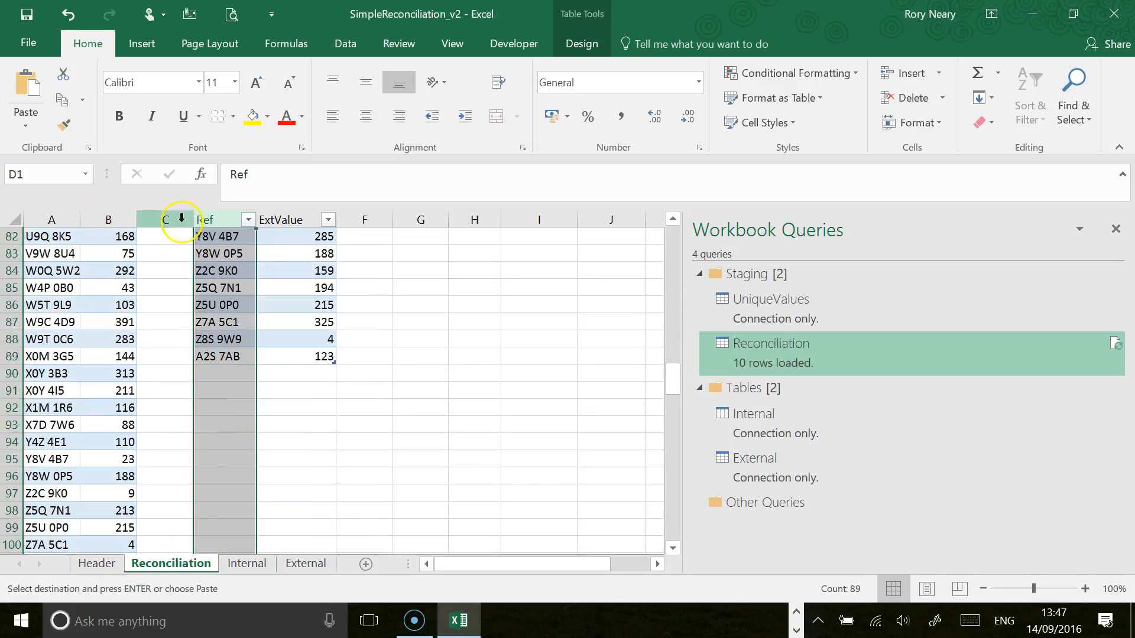
left_click(52, 220)
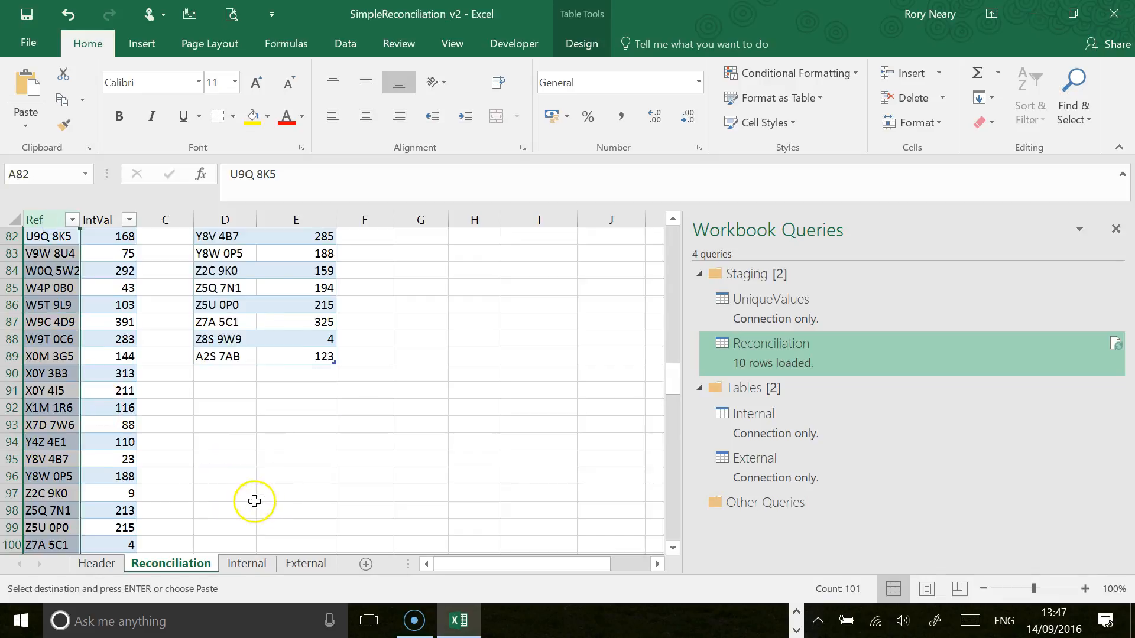
scroll(257, 498, "up", 14)
left_click(253, 564)
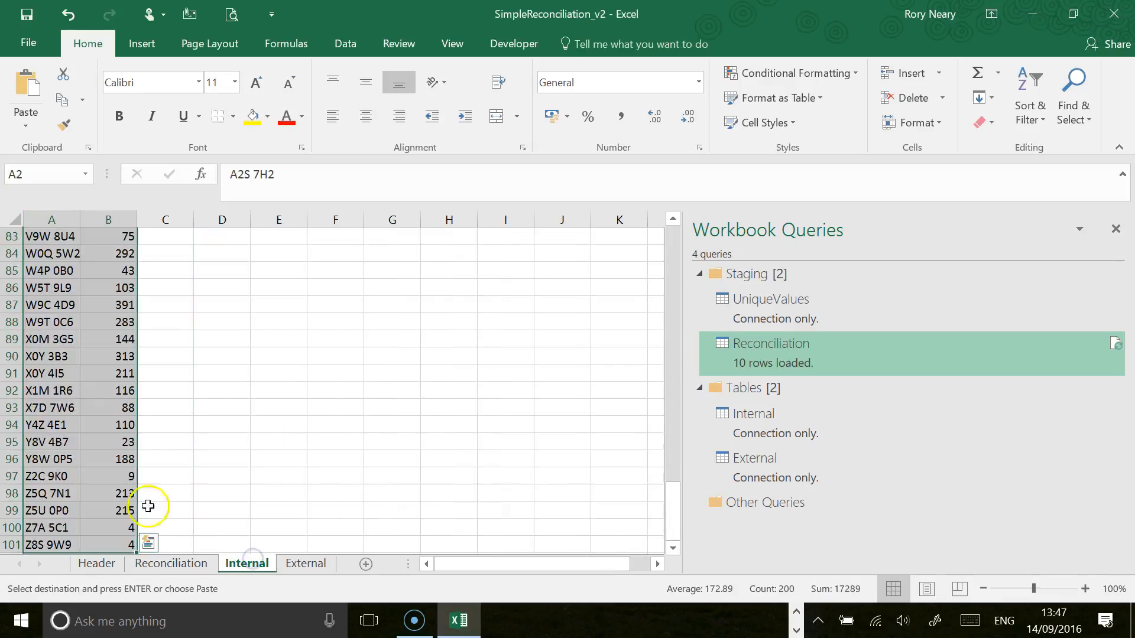
scroll(63, 473, "down", 5)
scroll(67, 475, "up", 3)
scroll(66, 475, "up", 20)
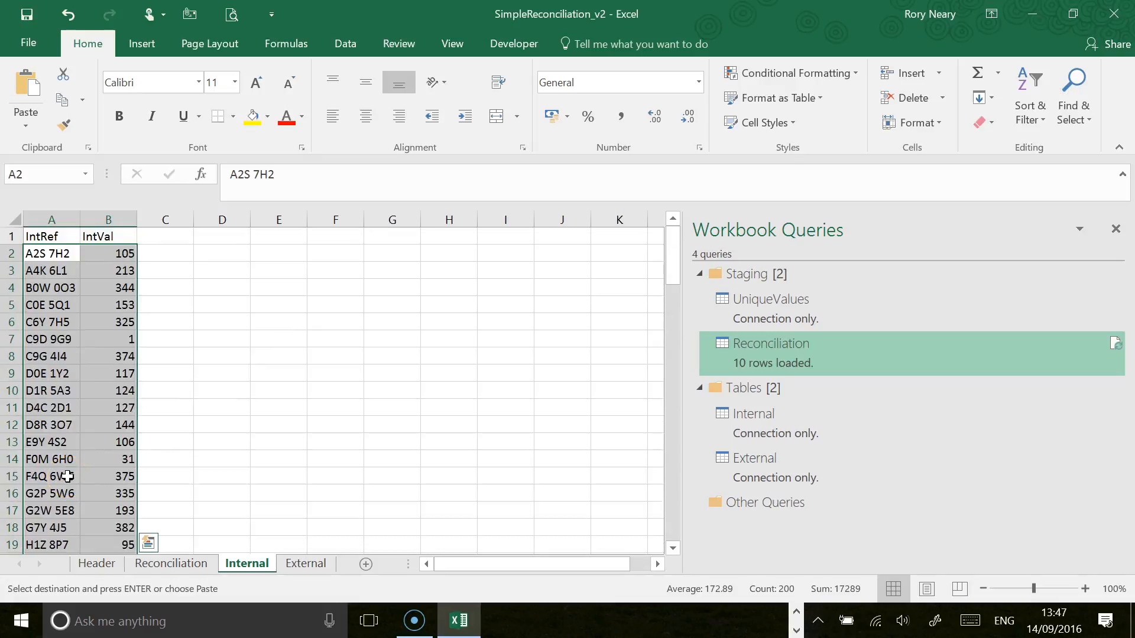
left_click(171, 564)
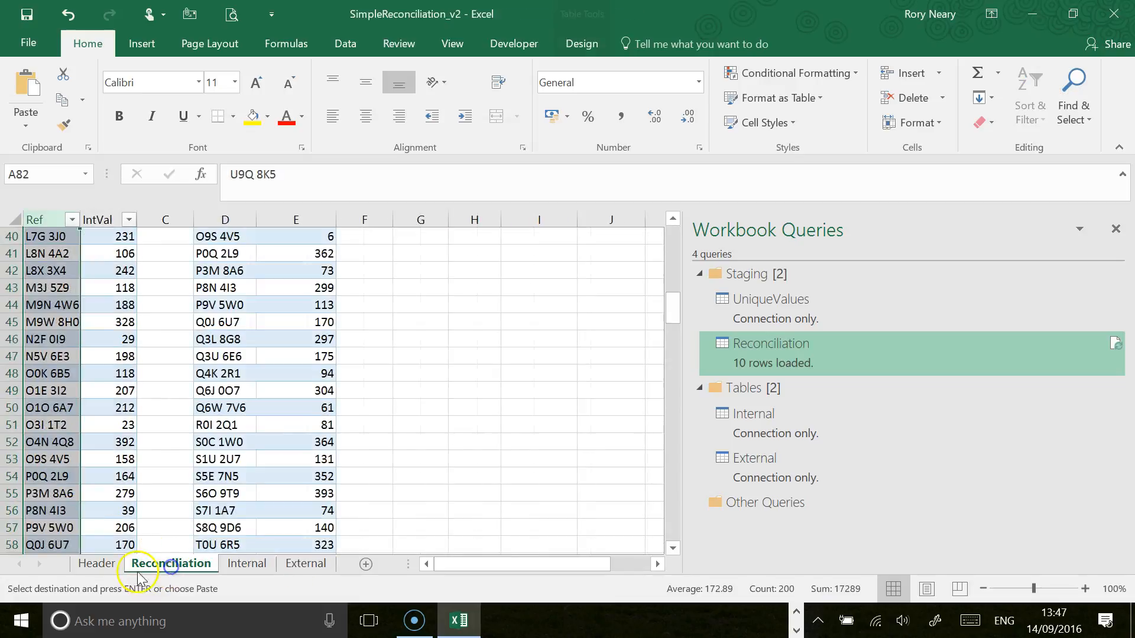
left_click_drag(672, 307, 674, 231)
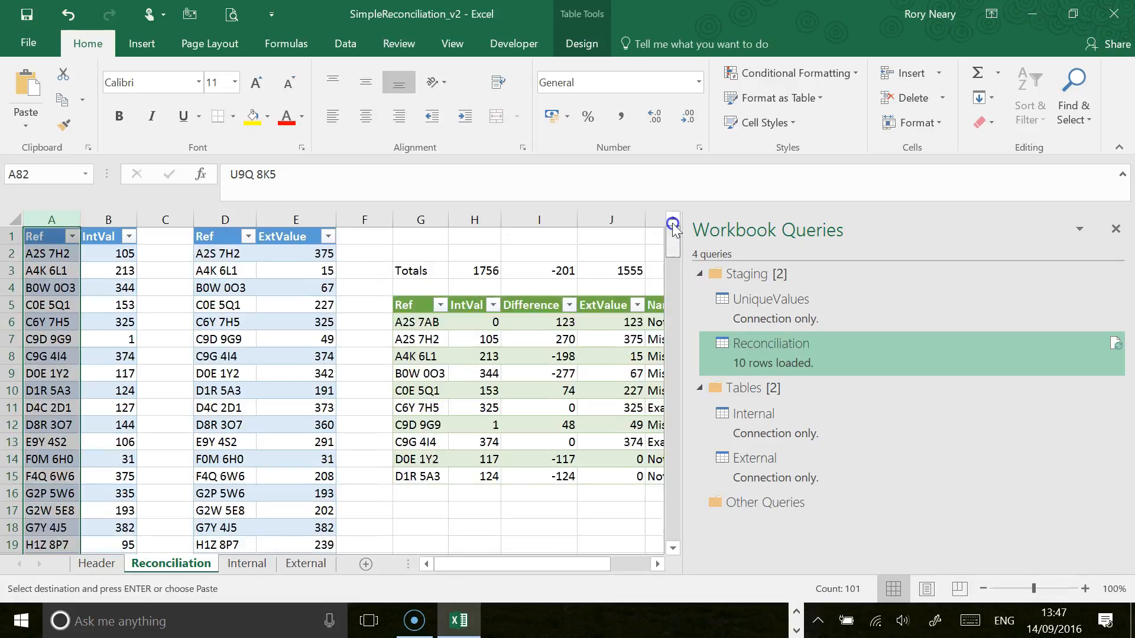
Step: Review the reconciliation output and check the sums of the IntVal and ExtValue columns in the source tables
left_click(657, 564)
left_click(657, 565)
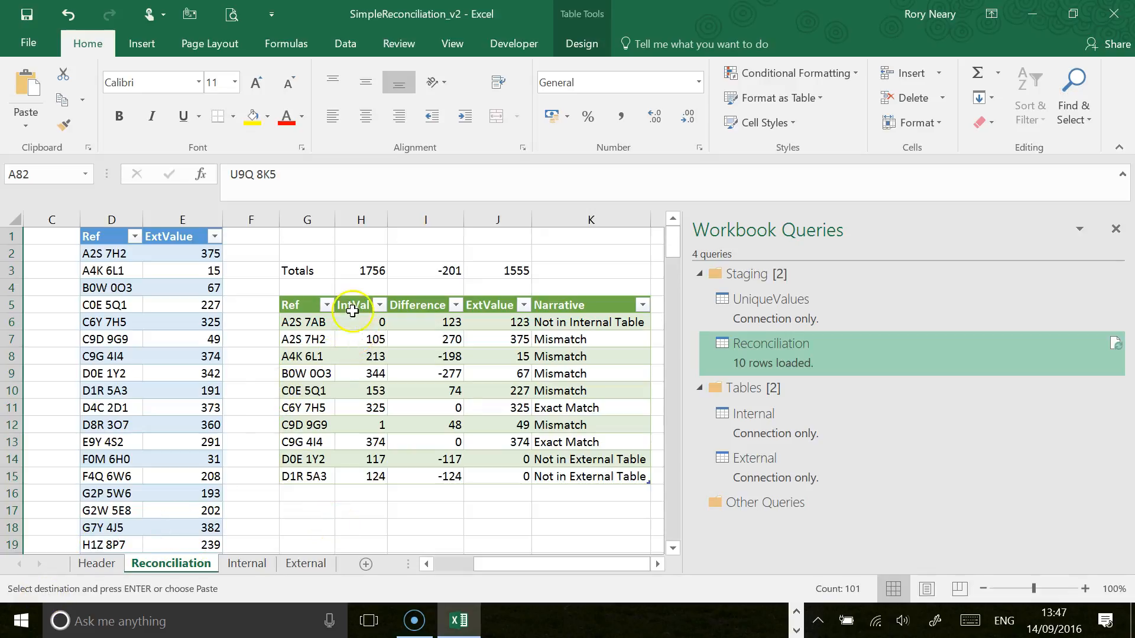
left_click(345, 45)
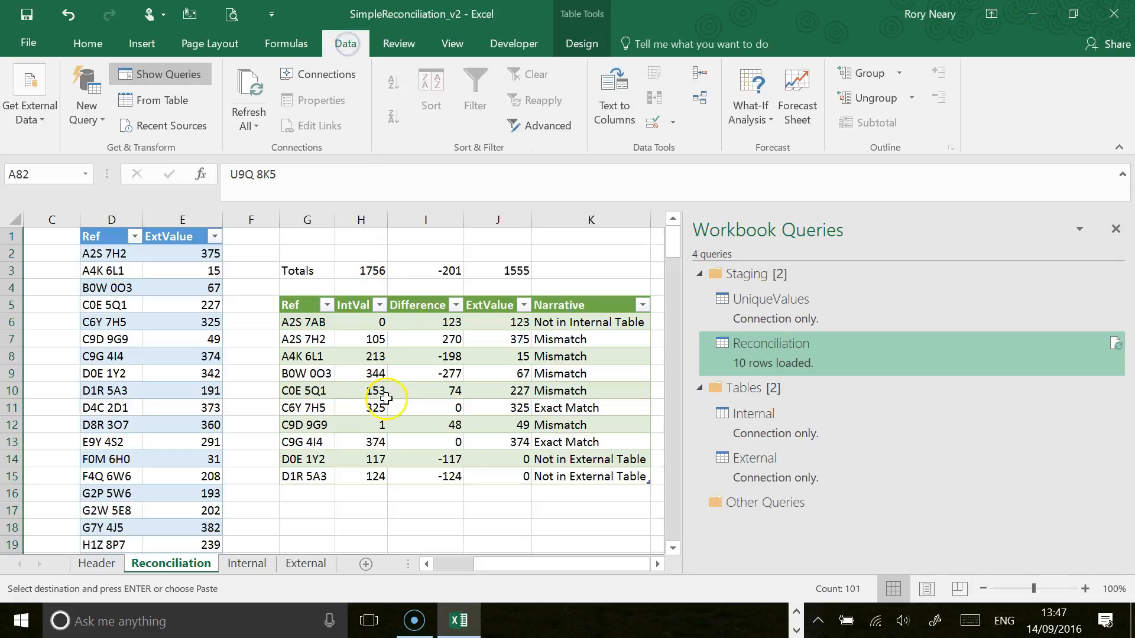
left_click(305, 357)
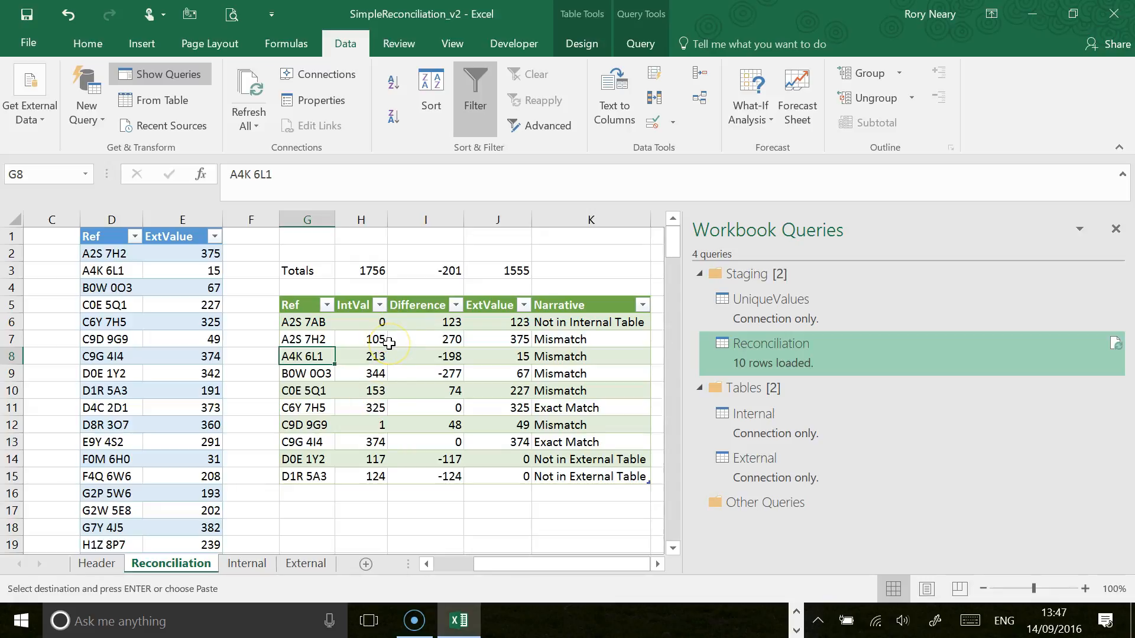
left_click(449, 567)
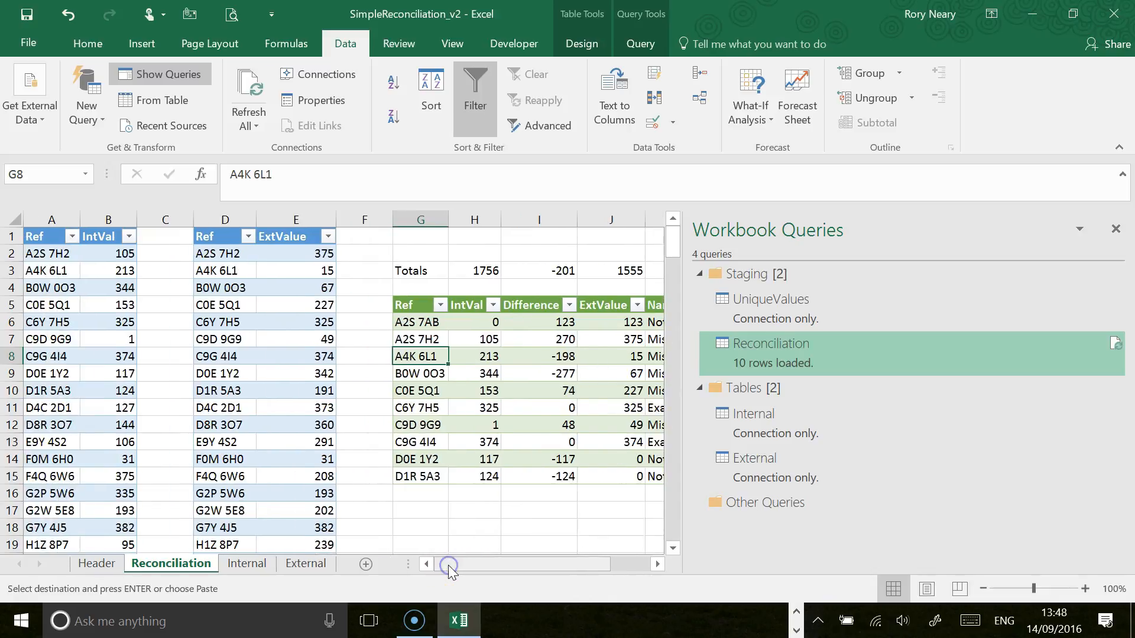
left_click(108, 220)
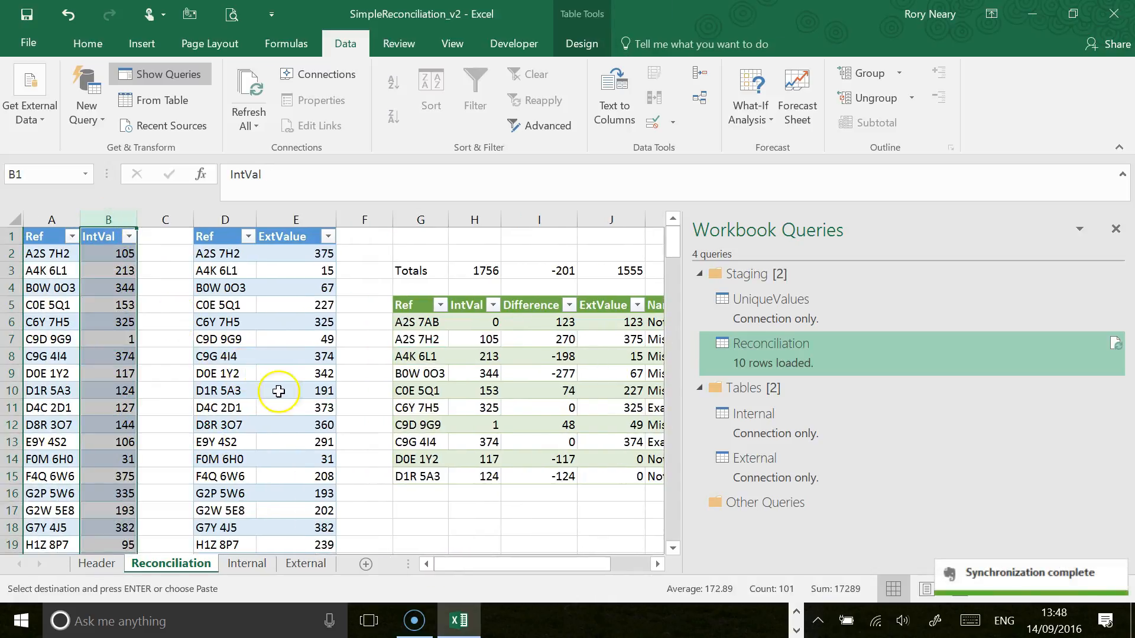
left_click(295, 220)
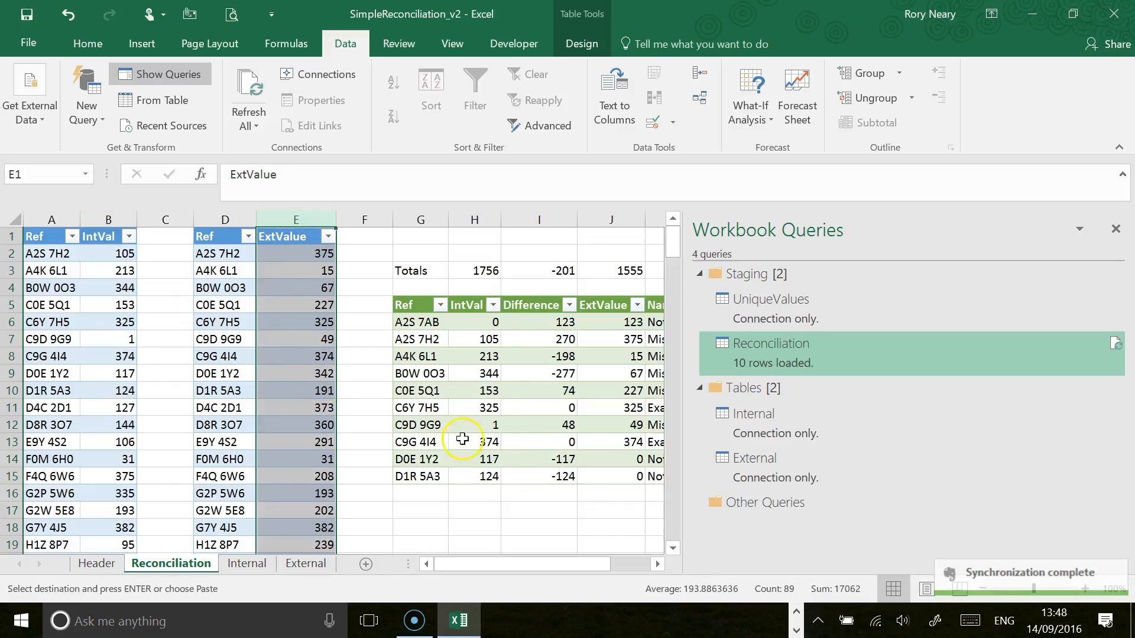
Step: Refresh all workbook queries so the Reconciliation output uses the full source data
left_click(657, 564)
left_click(657, 565)
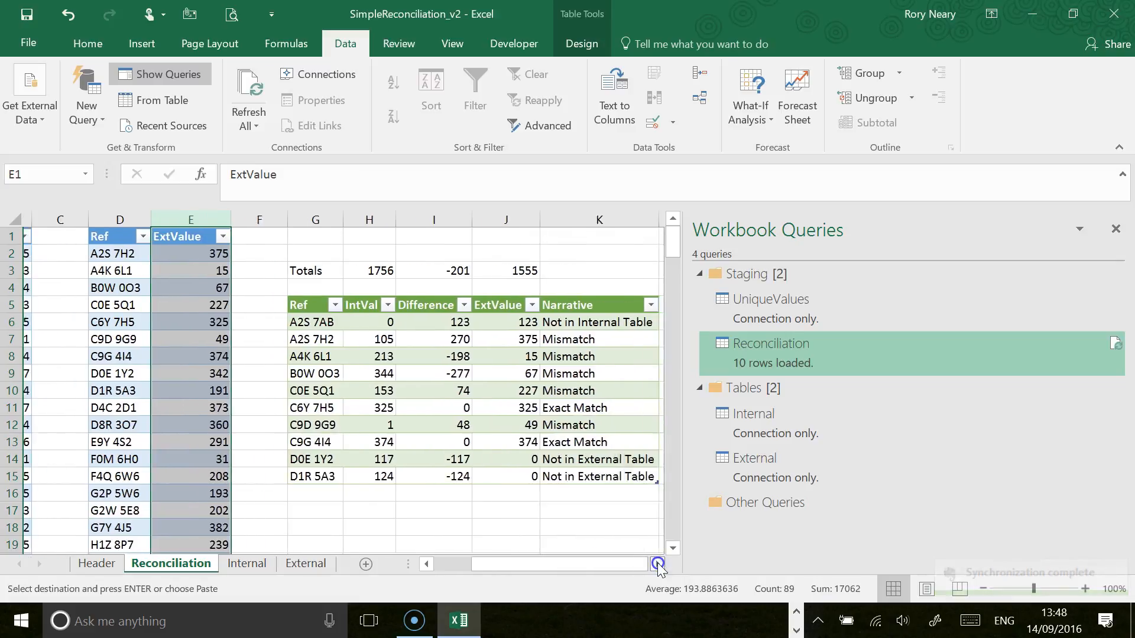
left_click(657, 564)
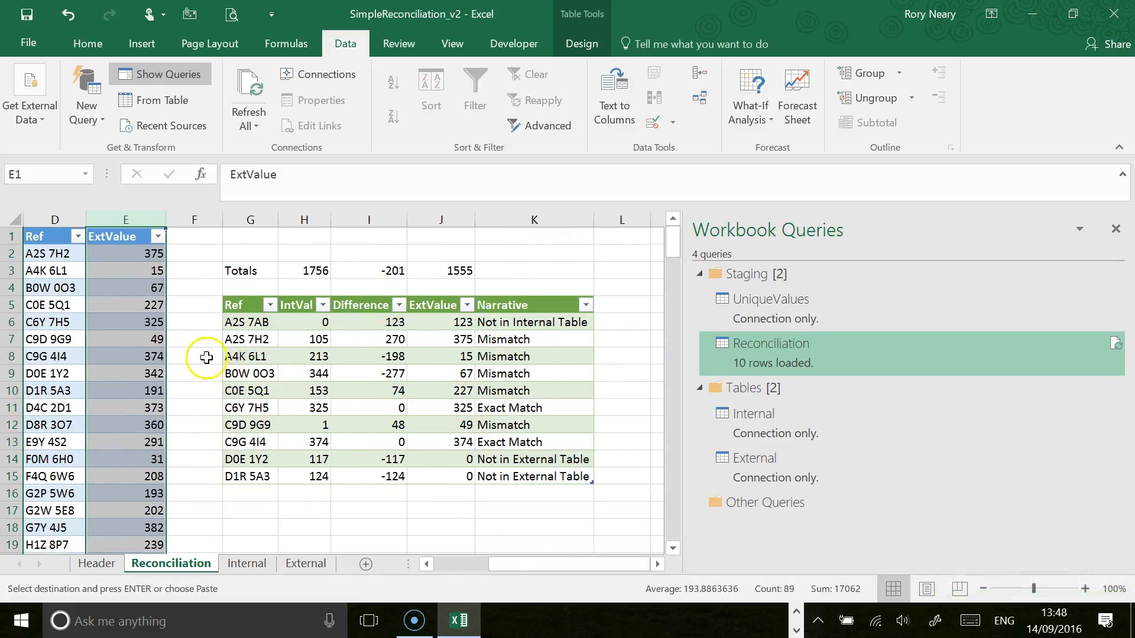
left_click(259, 341)
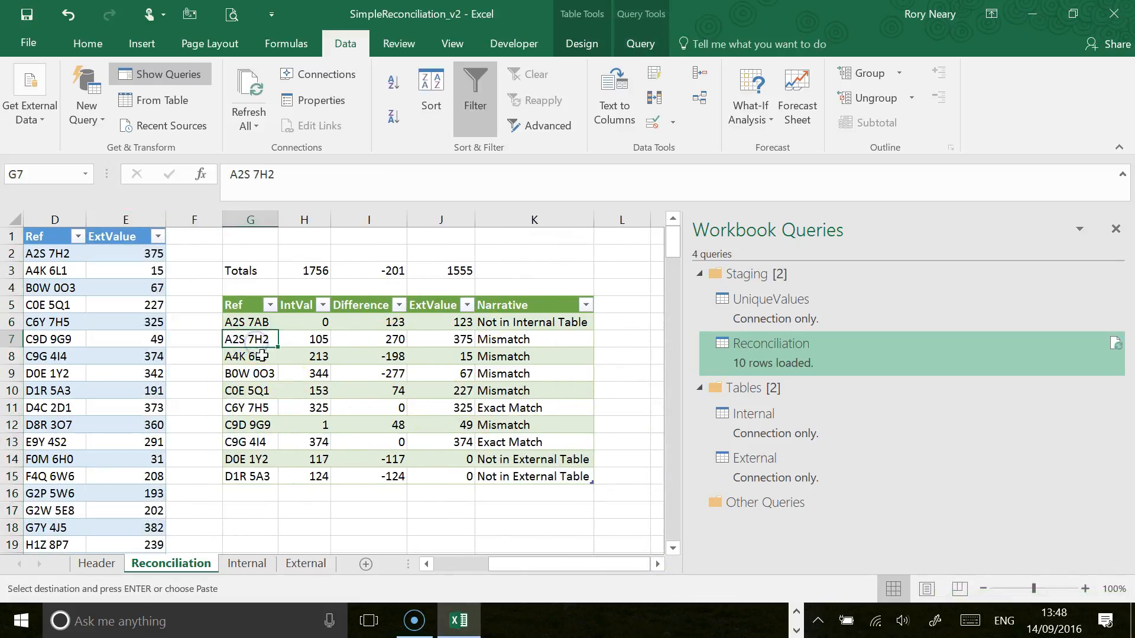
left_click(253, 93)
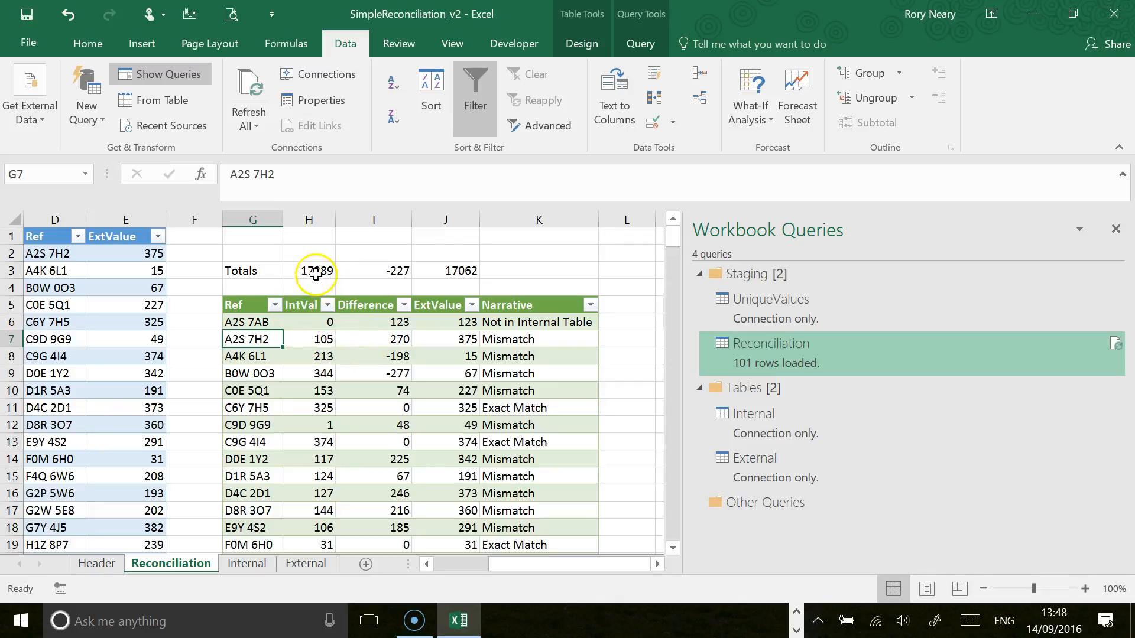
Step: Examine the refreshed Totals row and the Narrative column down to the last row of the reconciliation table
left_click_drag(317, 270, 380, 270)
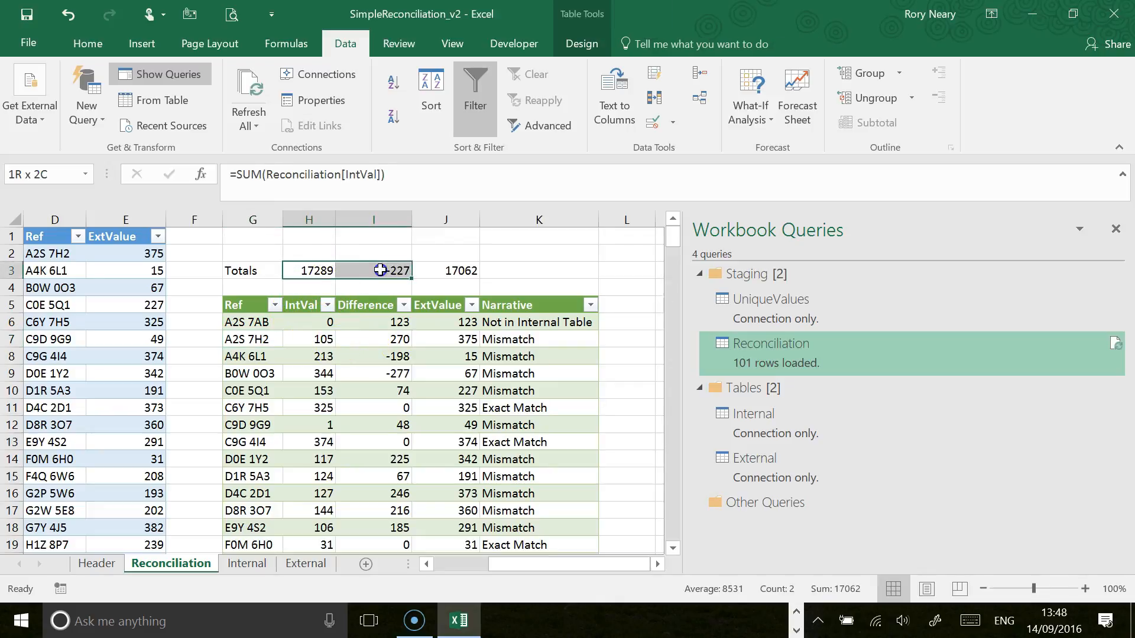
scroll(251, 369, "down", 1)
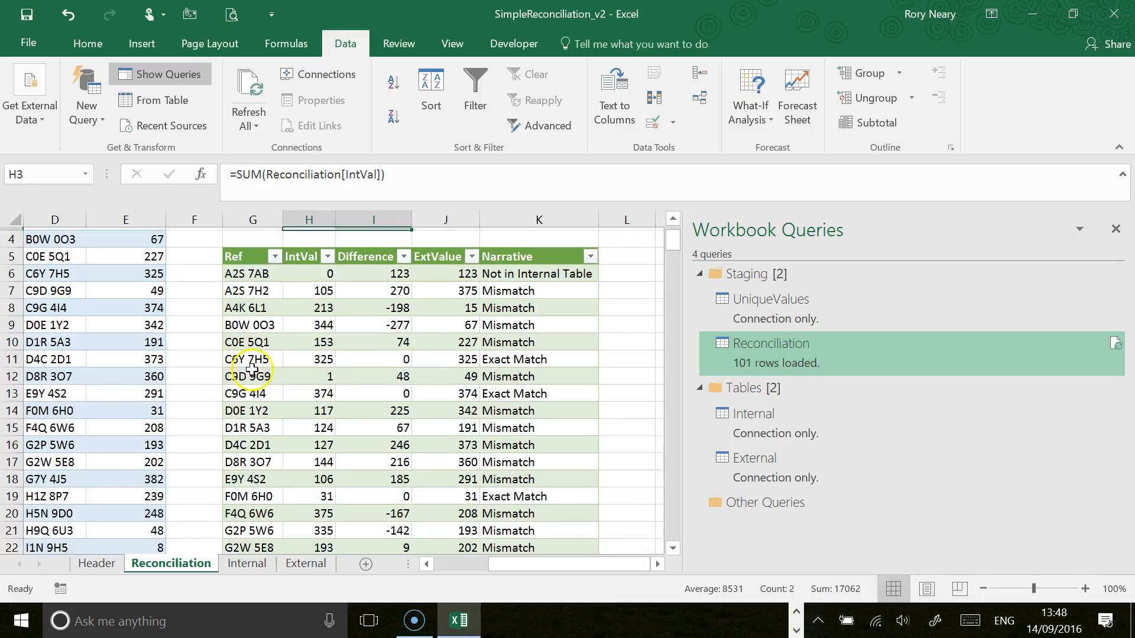
left_click(509, 271)
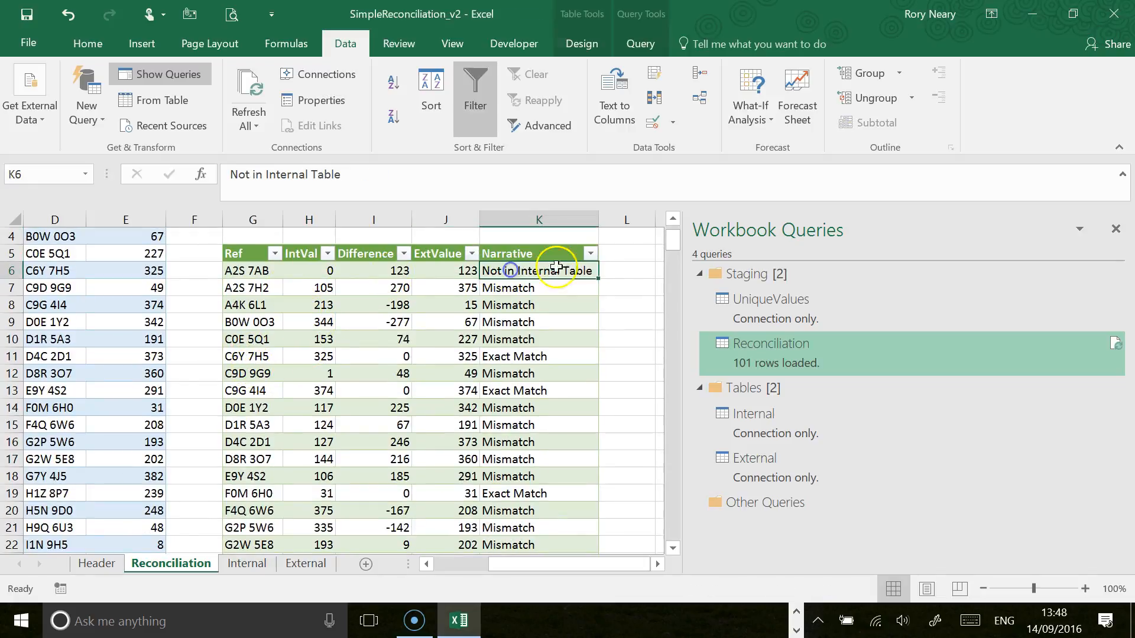
left_click(590, 253)
left_click(589, 253)
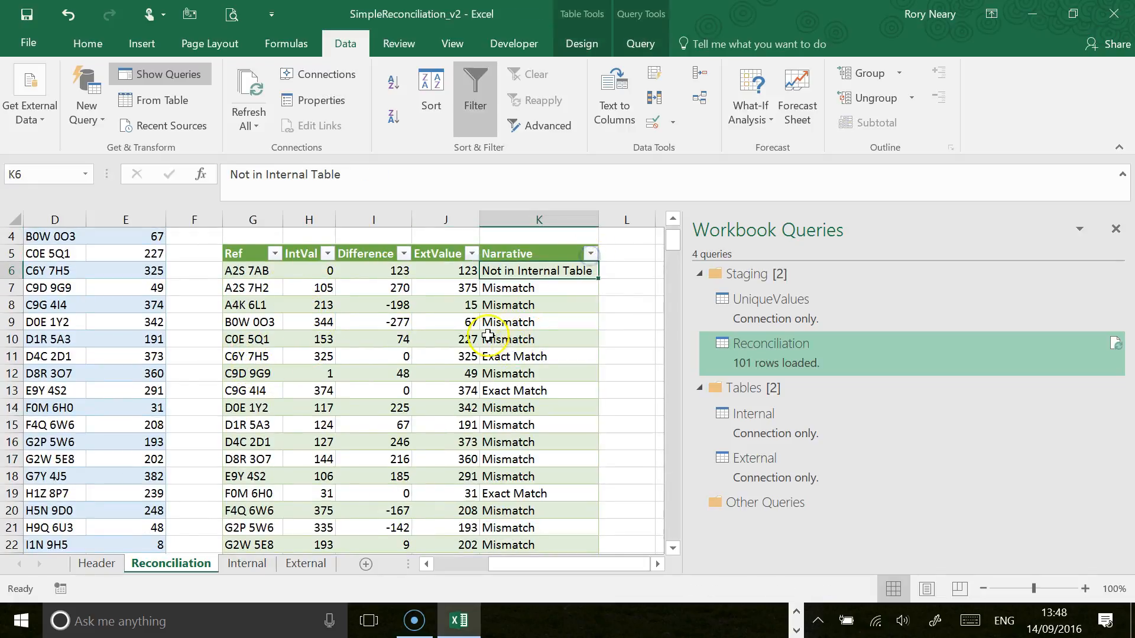
scroll(488, 336, "down", 20)
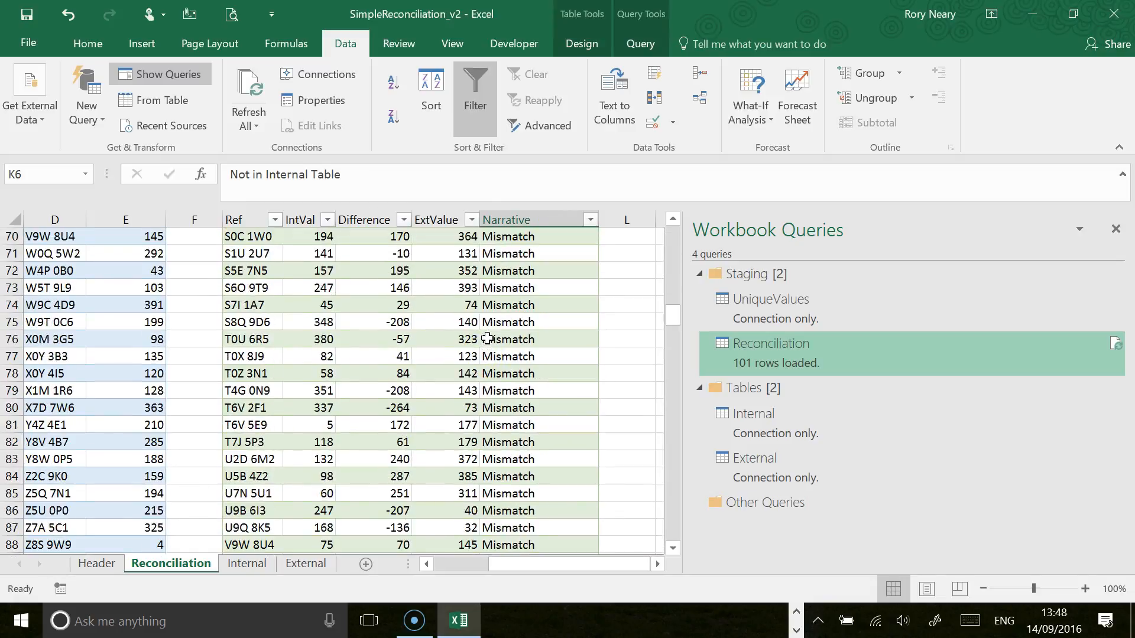
scroll(487, 338, "down", 10)
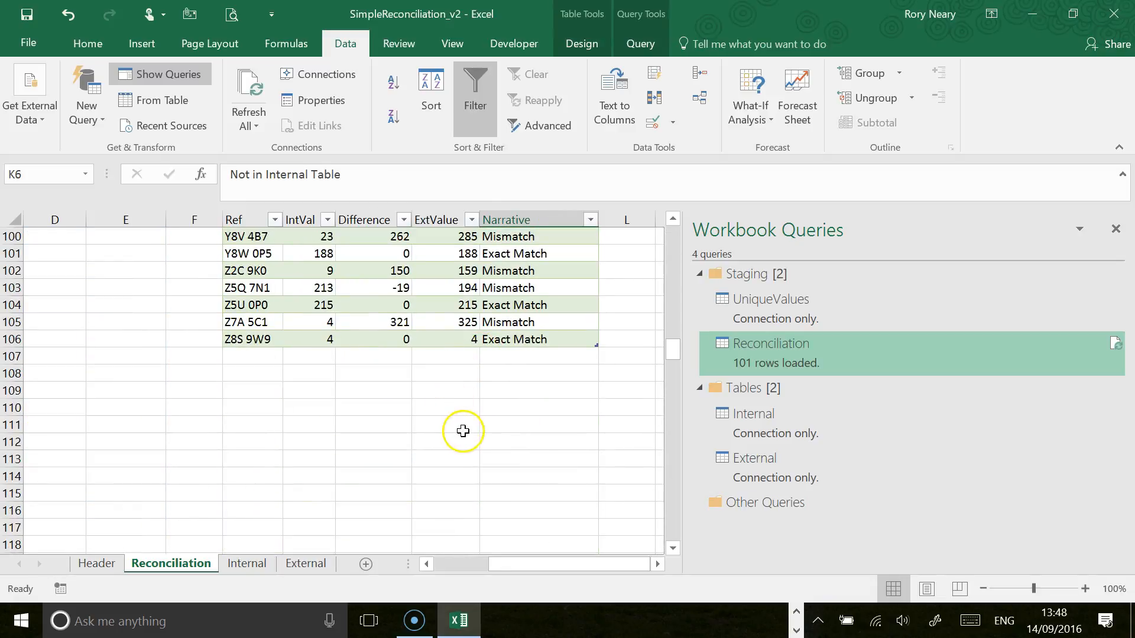
left_click_drag(672, 370, 673, 225)
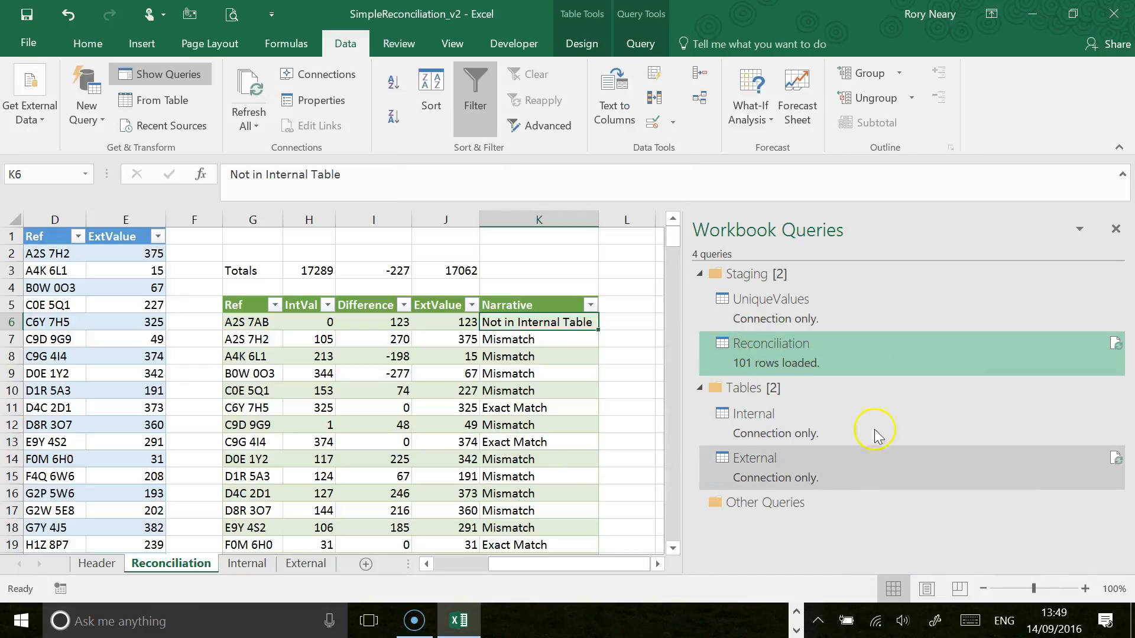
Step: Move the Reconciliation query into a new query group named FinalReport
mouse_move(803, 356)
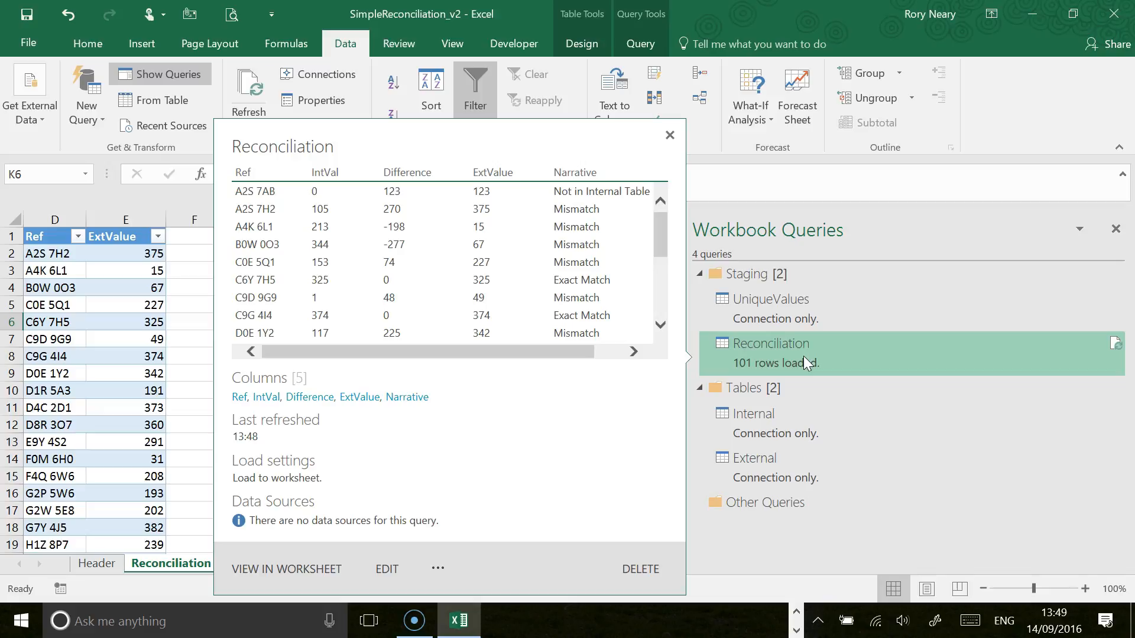
right_click(803, 356)
mouse_move(890, 523)
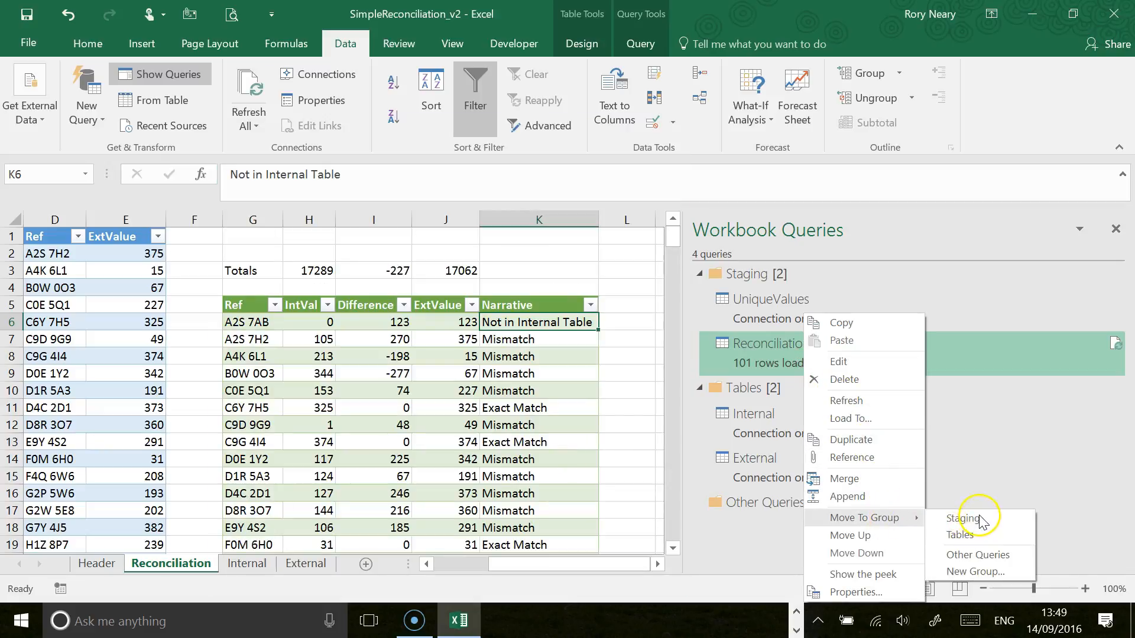
left_click(975, 570)
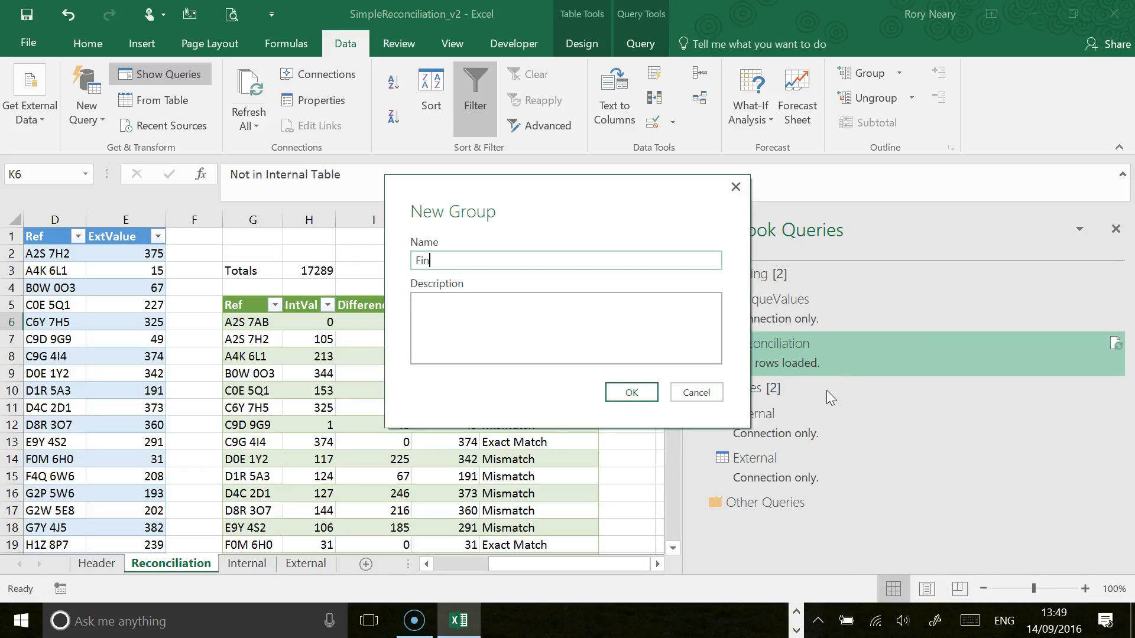
type("FinalReport")
left_click(631, 392)
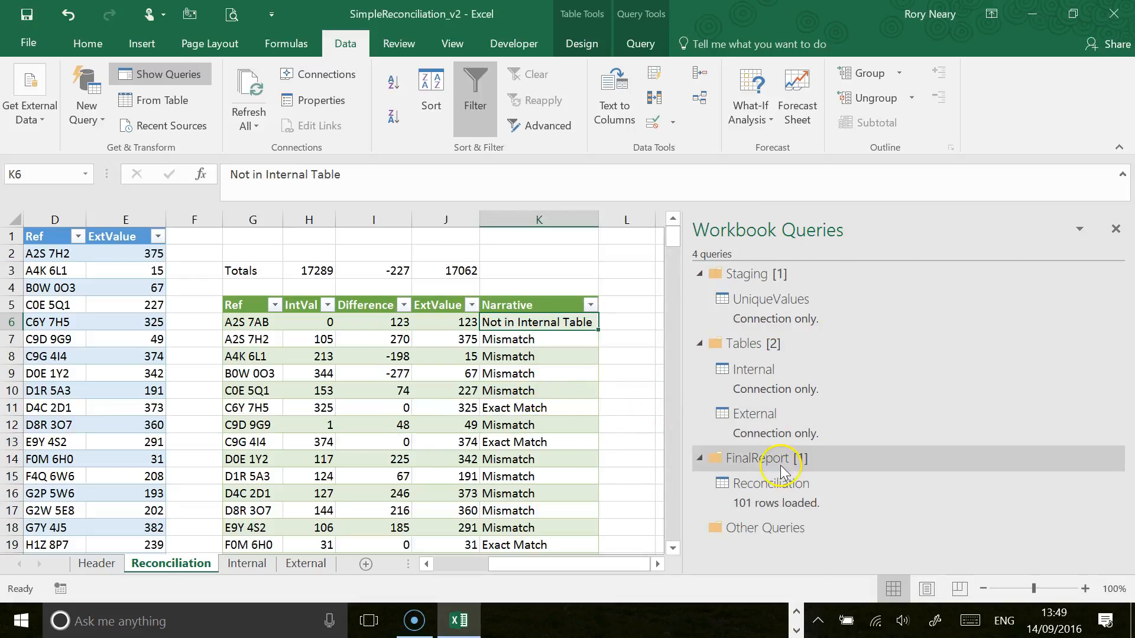
Step: Move the FinalReport query group above the Staging and Tables groups so it is first in the query list
right_click(780, 467)
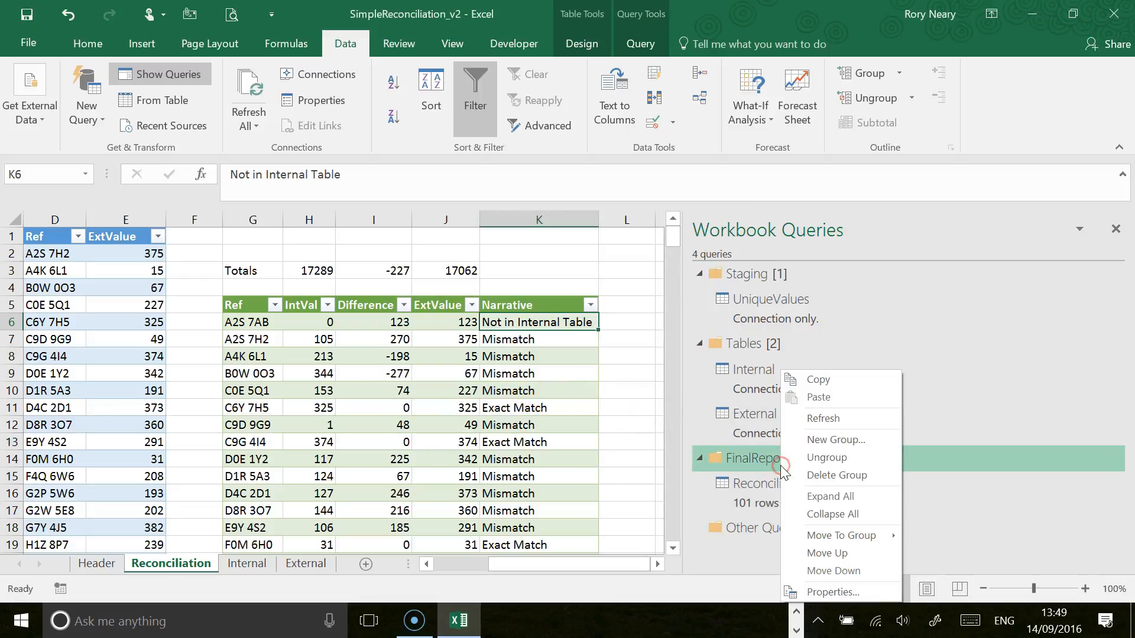
left_click(857, 556)
right_click(741, 346)
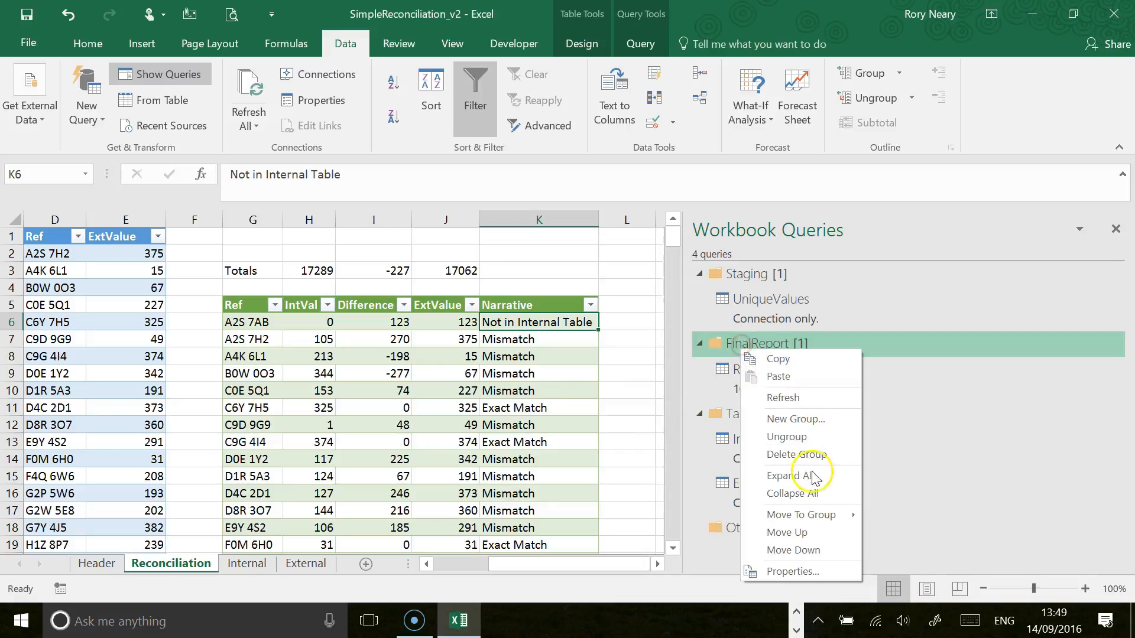
left_click(787, 532)
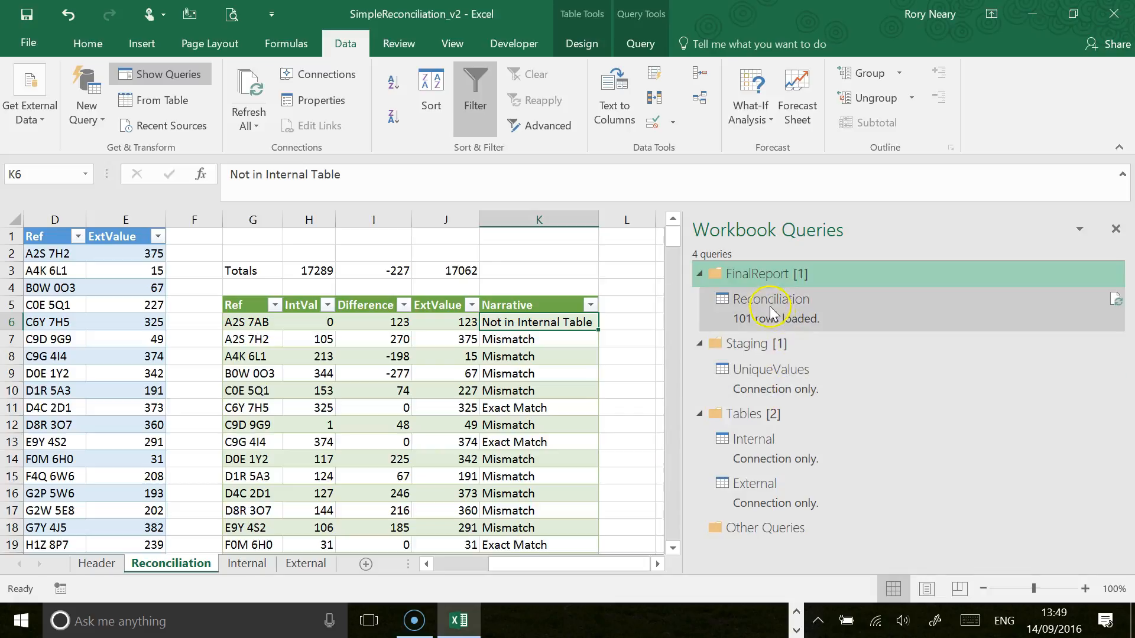
Step: Save the workbook with the reorganized query groups
mouse_move(768, 304)
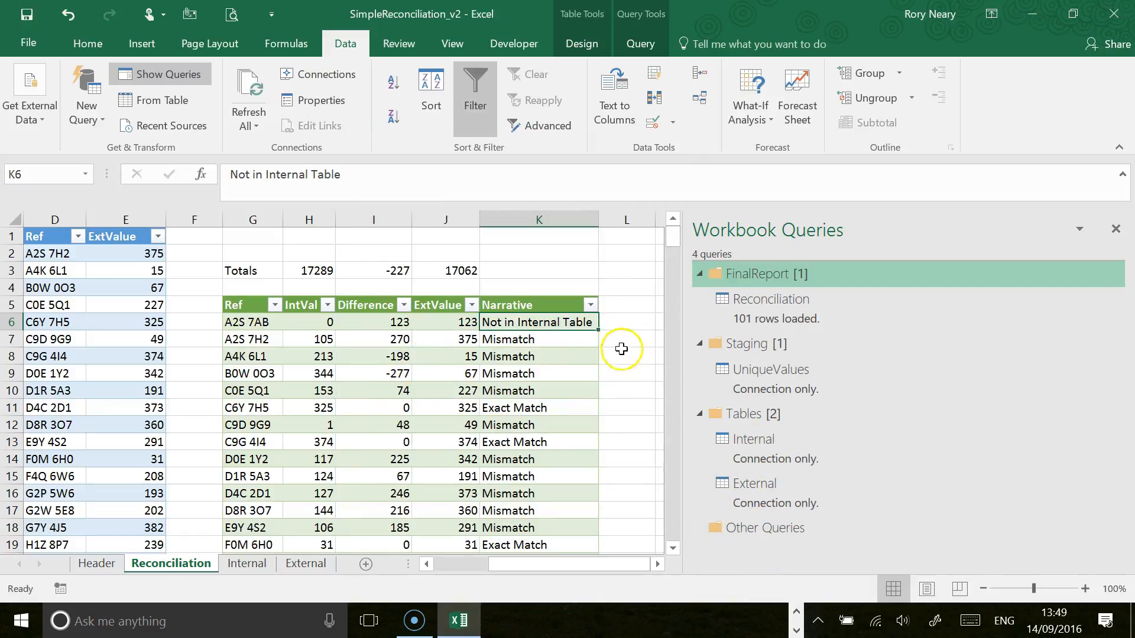
scroll(616, 343, "down", 1)
scroll(617, 344, "down", 1)
scroll(617, 343, "up", 2)
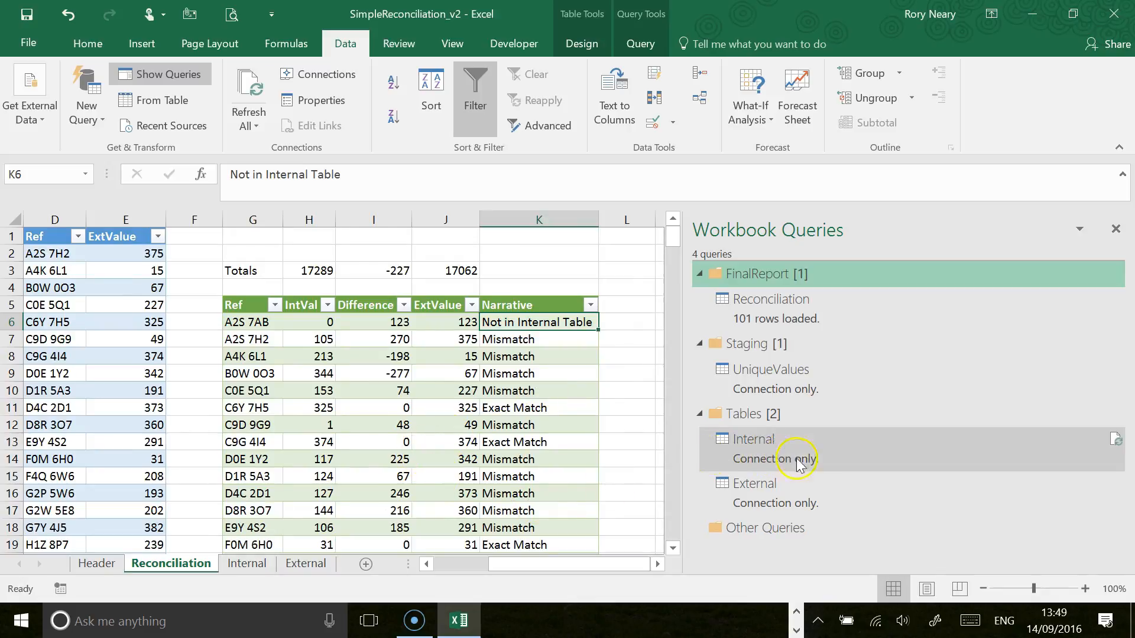
mouse_move(731, 452)
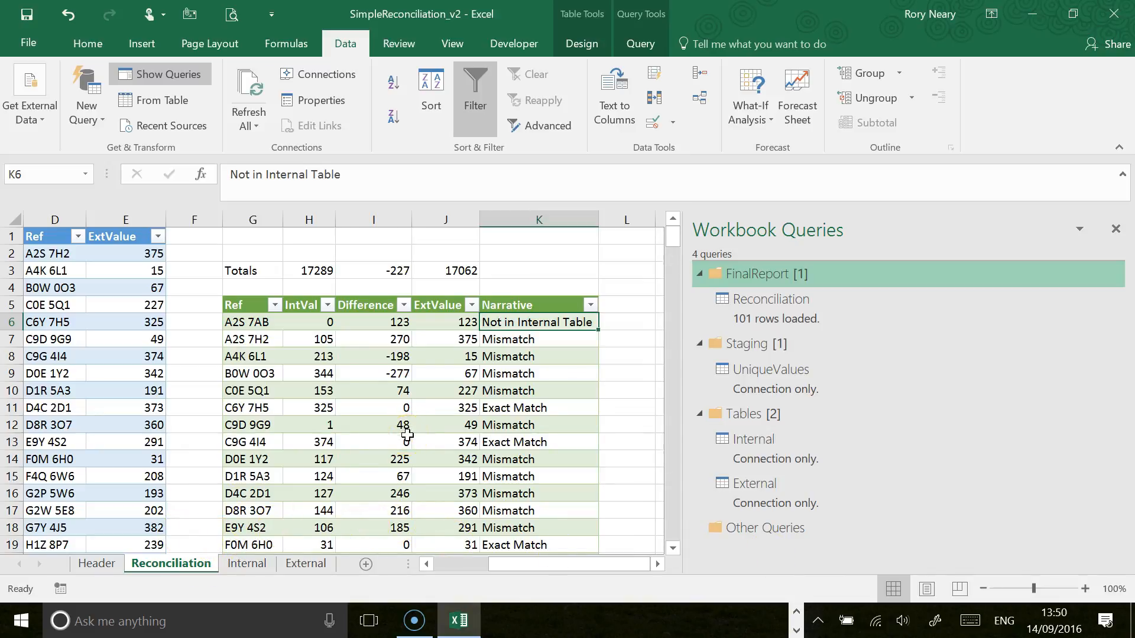
left_click(26, 21)
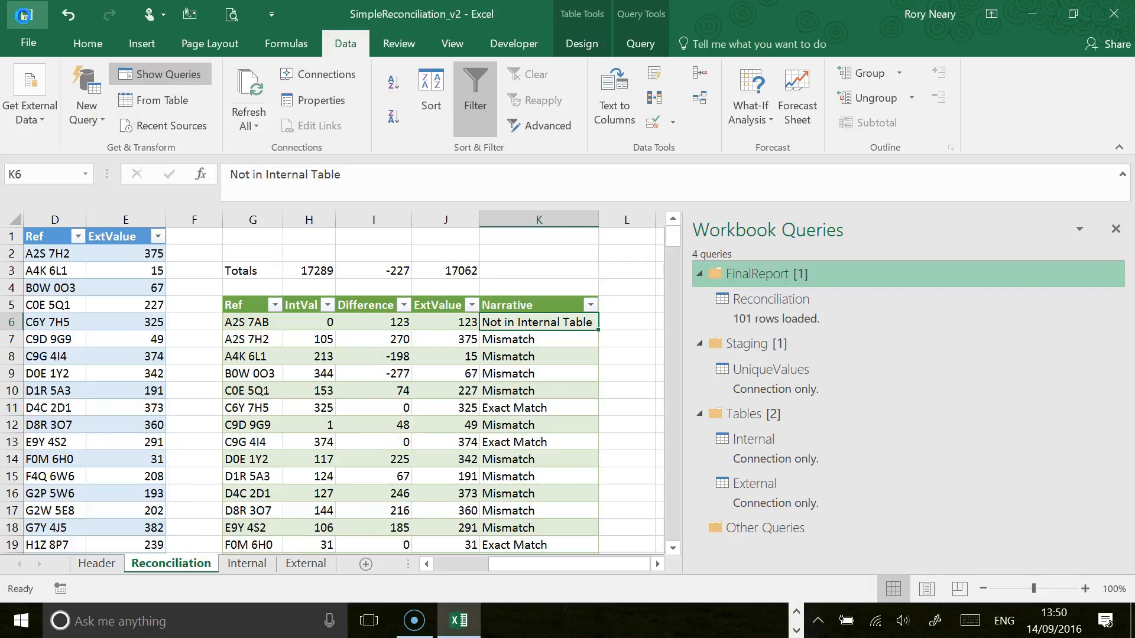